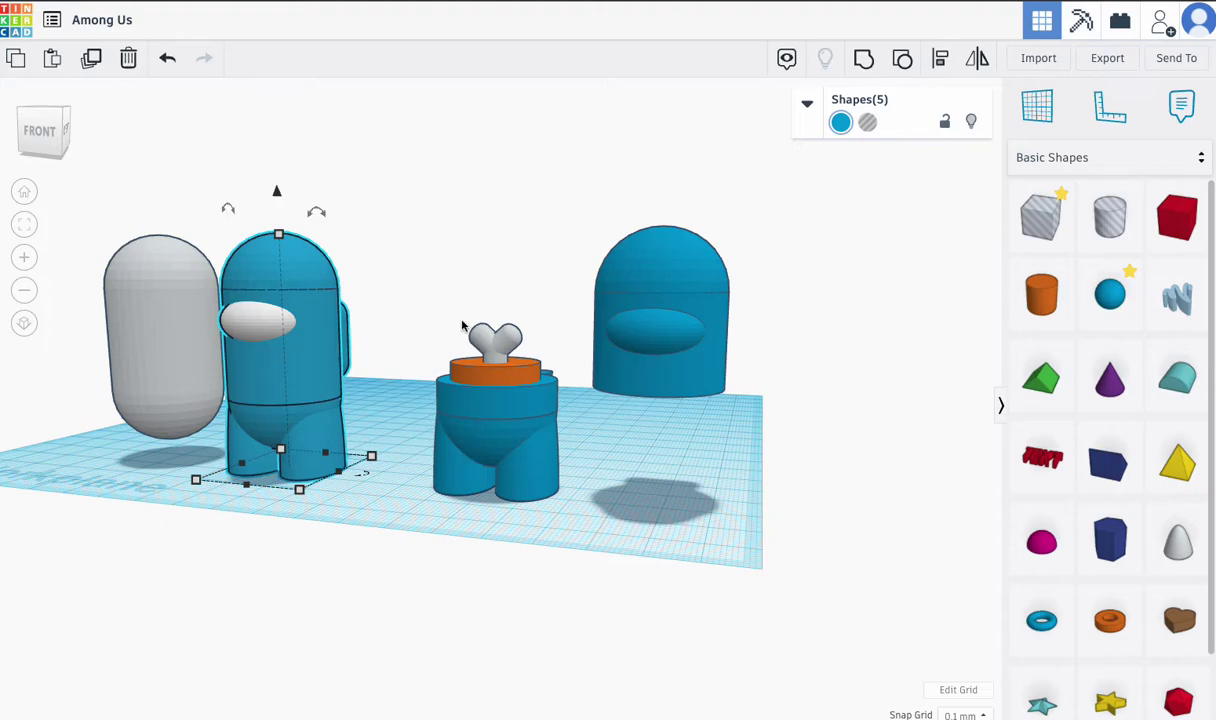
- Nudge the detached blue upper body slightly closer to the half body with the bone
click(513, 370)
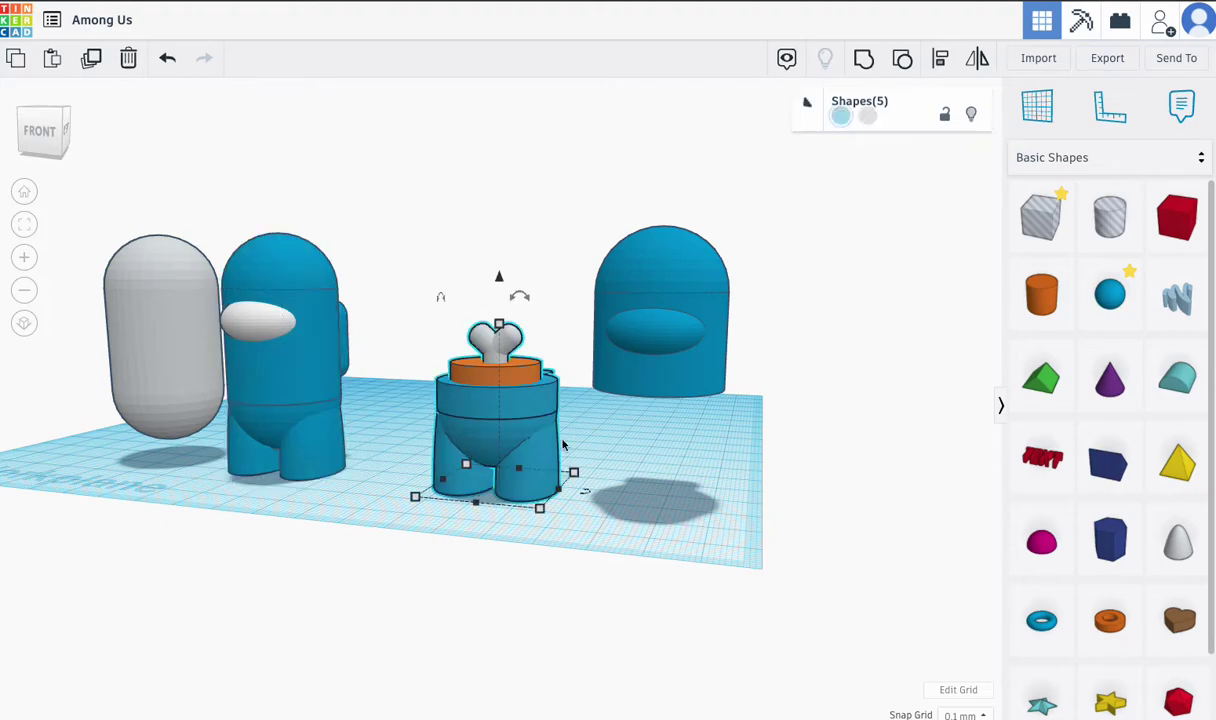
click(615, 437)
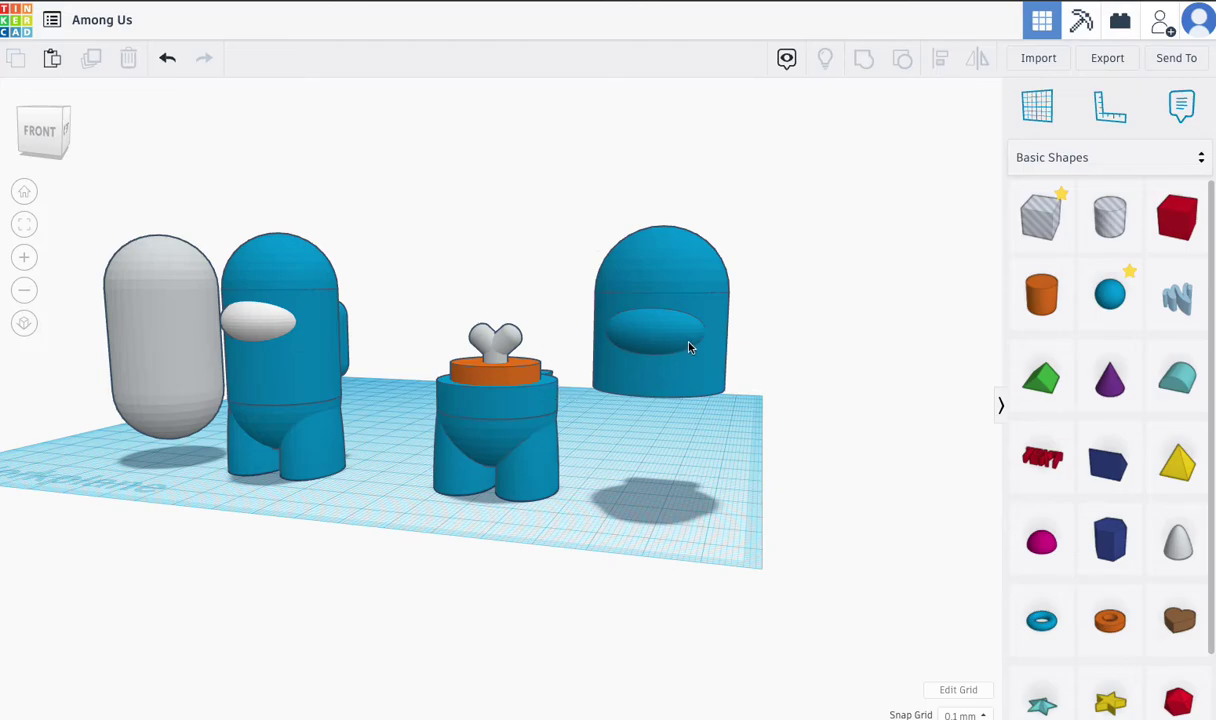
mouse_move(699, 354)
right_down()
mouse_move(684, 340)
mouse_move(660, 228)
mouse_move(708, 375)
right_up()
click(673, 378)
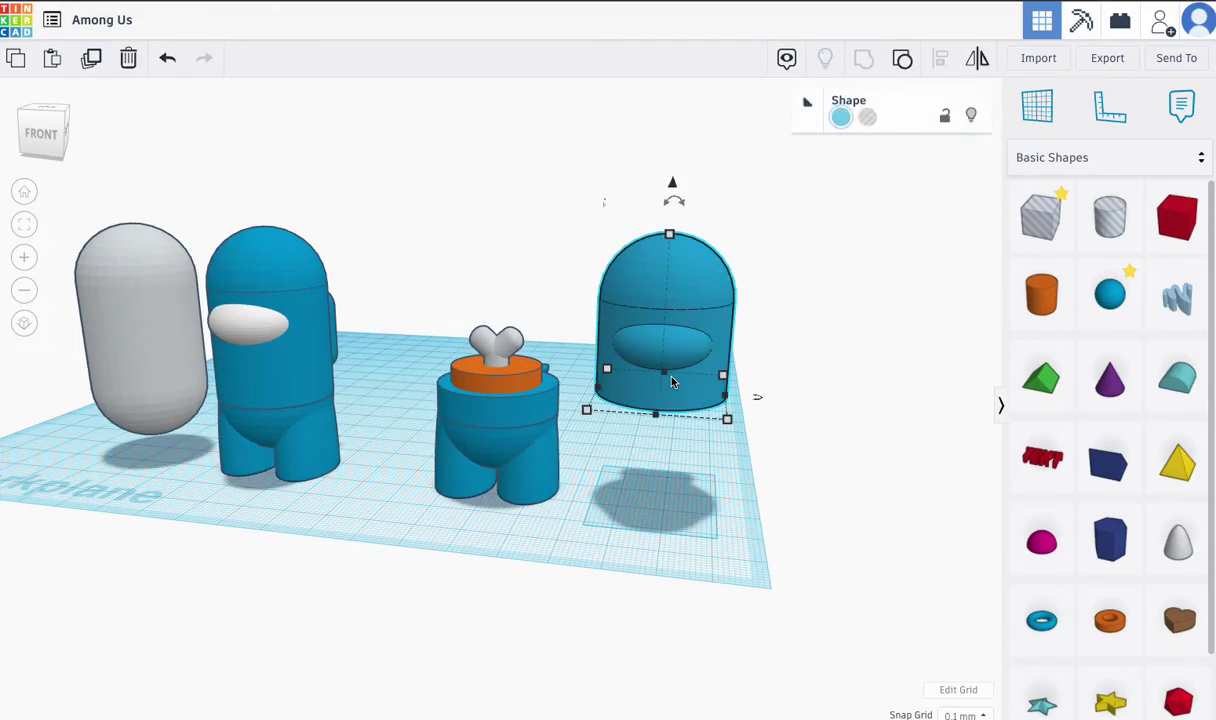
key(Left)
key(Left)
key(Left)
key(Left)
key(Left)
key(Left)
key(Left)
key(Left)
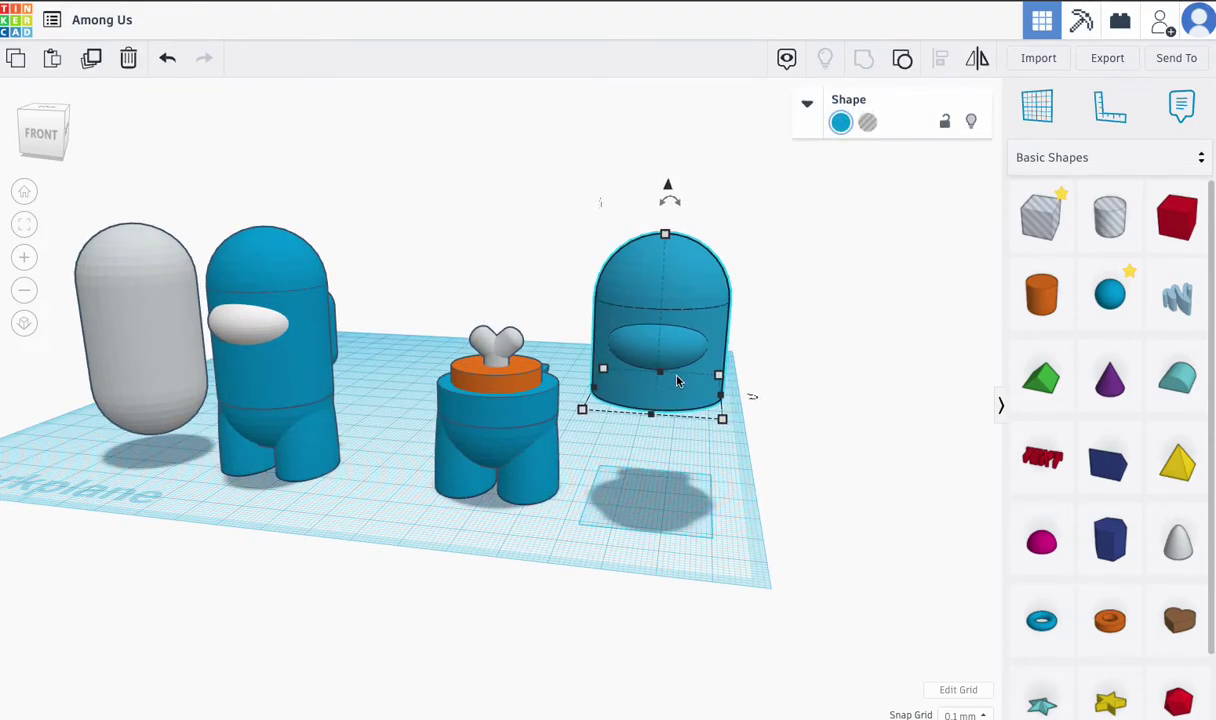
mouse_move(680, 383)
mouse_down()
mouse_move(531, 355)
mouse_move(670, 377)
mouse_up()
click(638, 437)
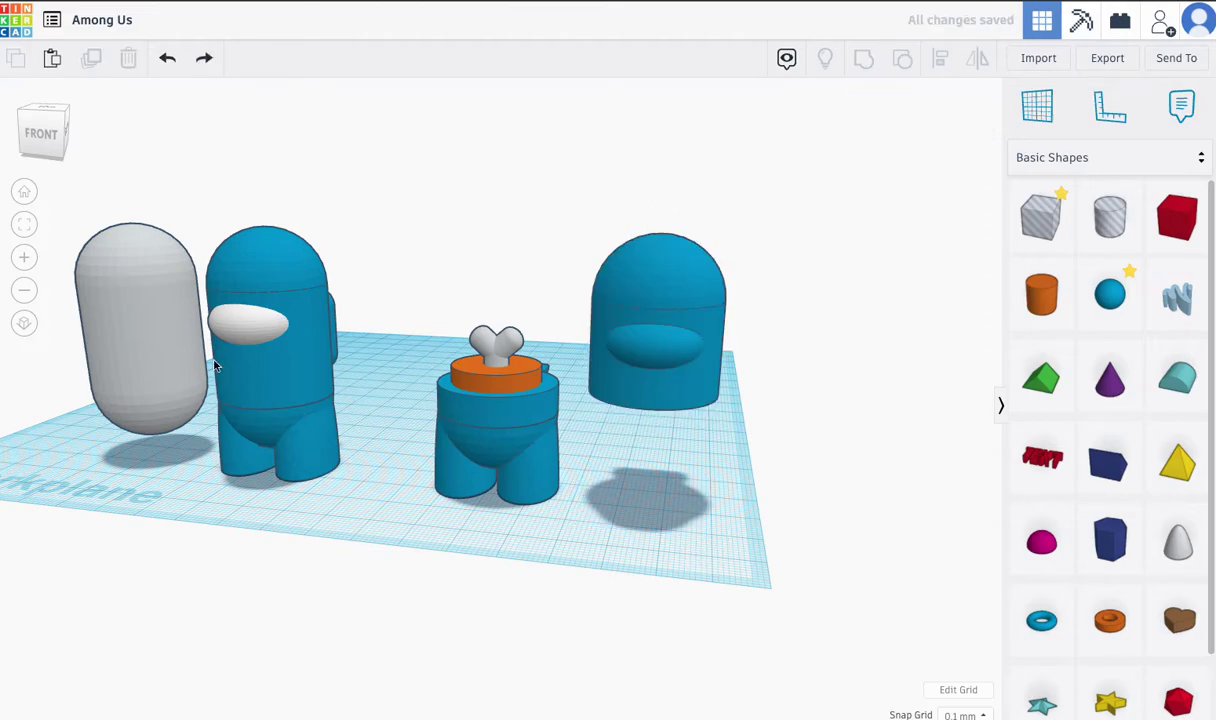
- Locate the Capsule shape in the Design Starters library and check the grey capsule's base and height dimensions
click(171, 350)
scroll(160, 345, up, 3)
scroll(171, 337, down, 3)
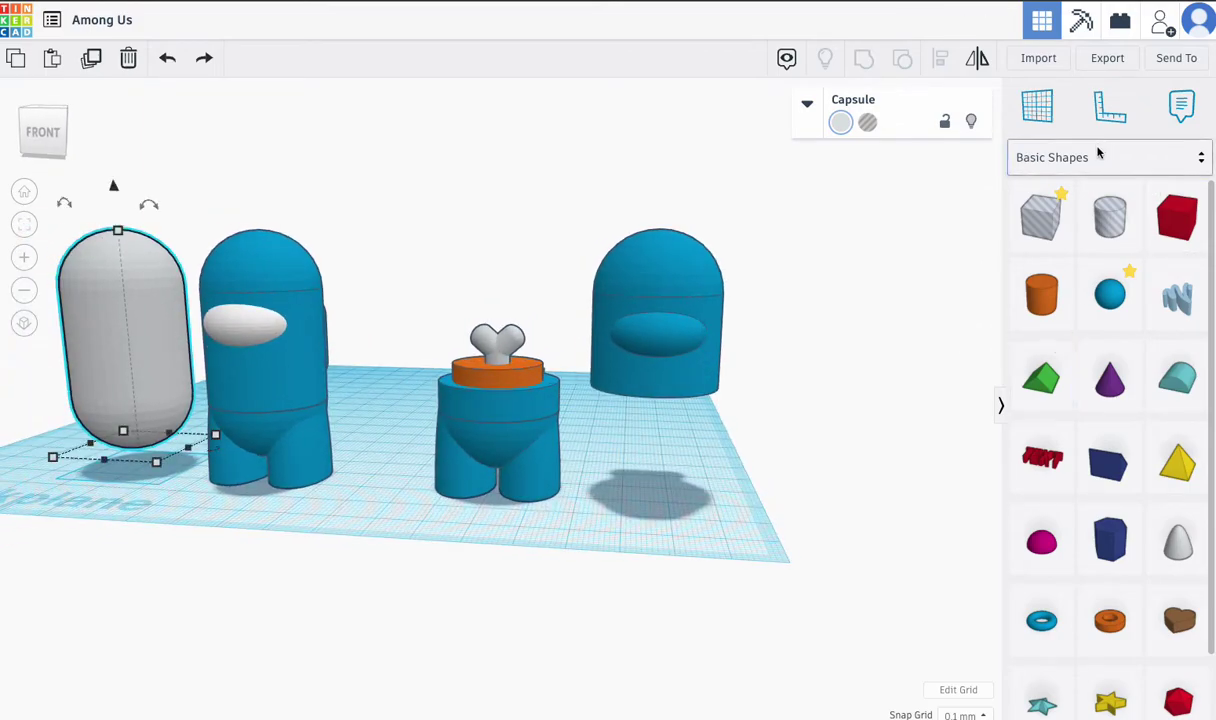
click(1099, 158)
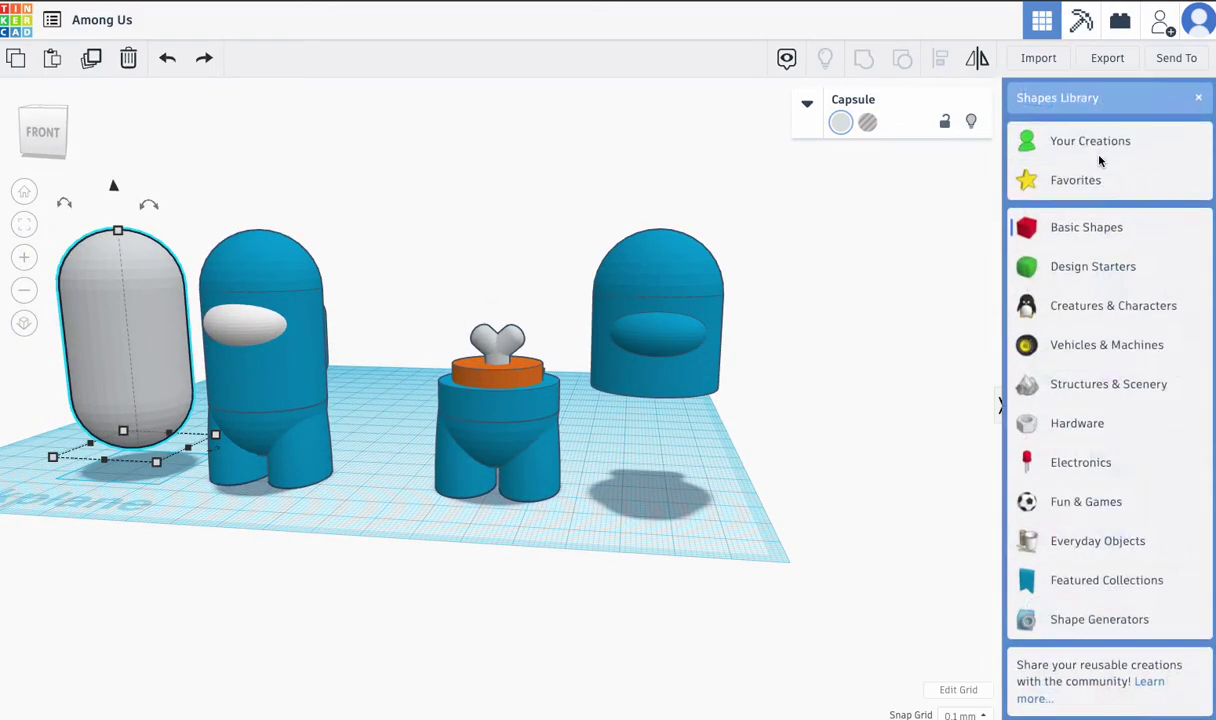
click(1118, 272)
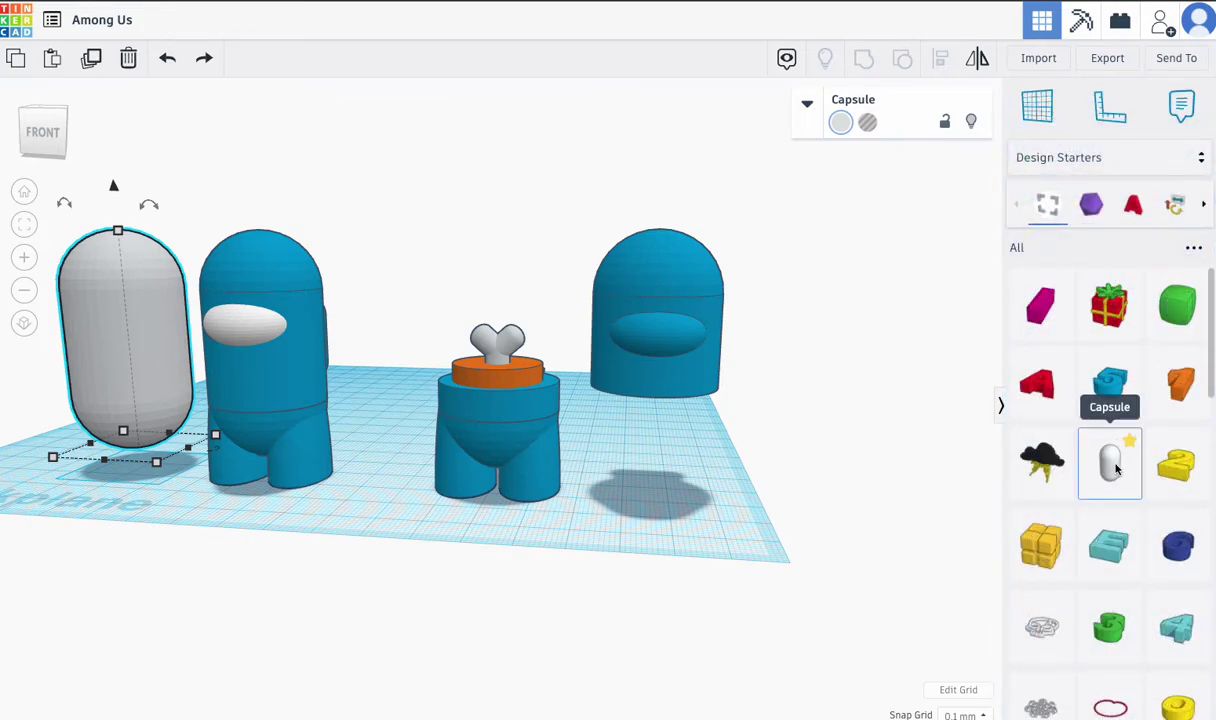
mouse_move(156, 464)
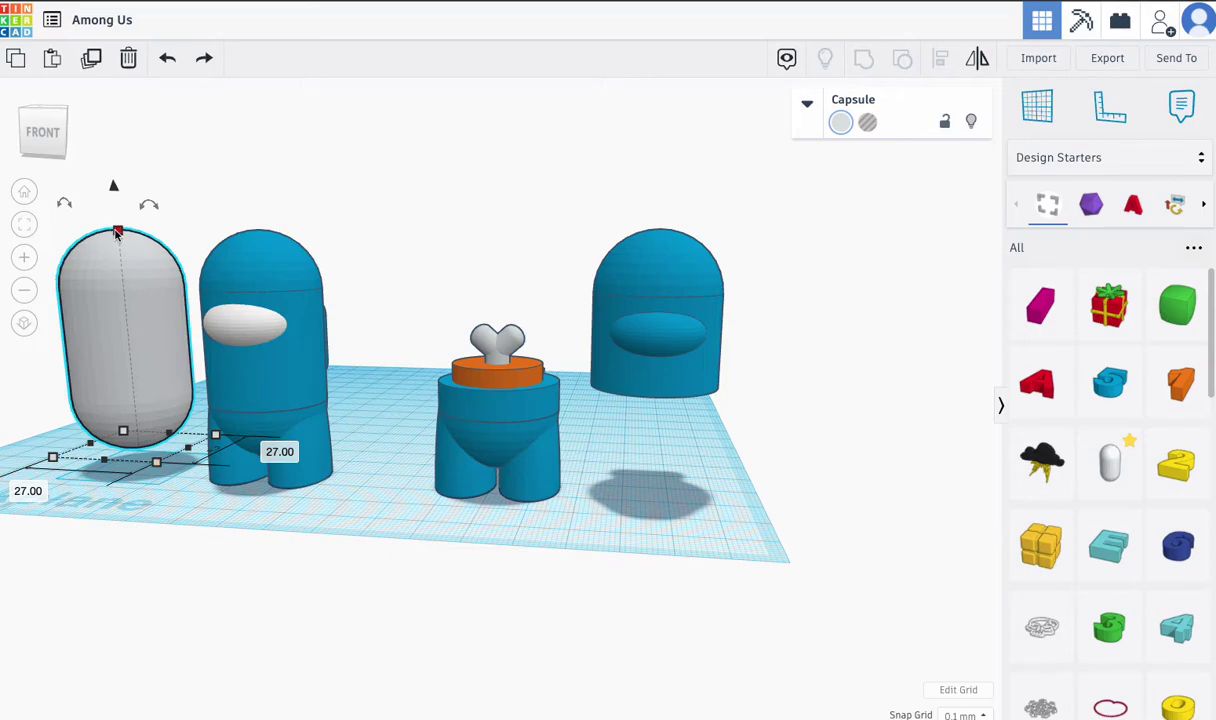
mouse_move(117, 232)
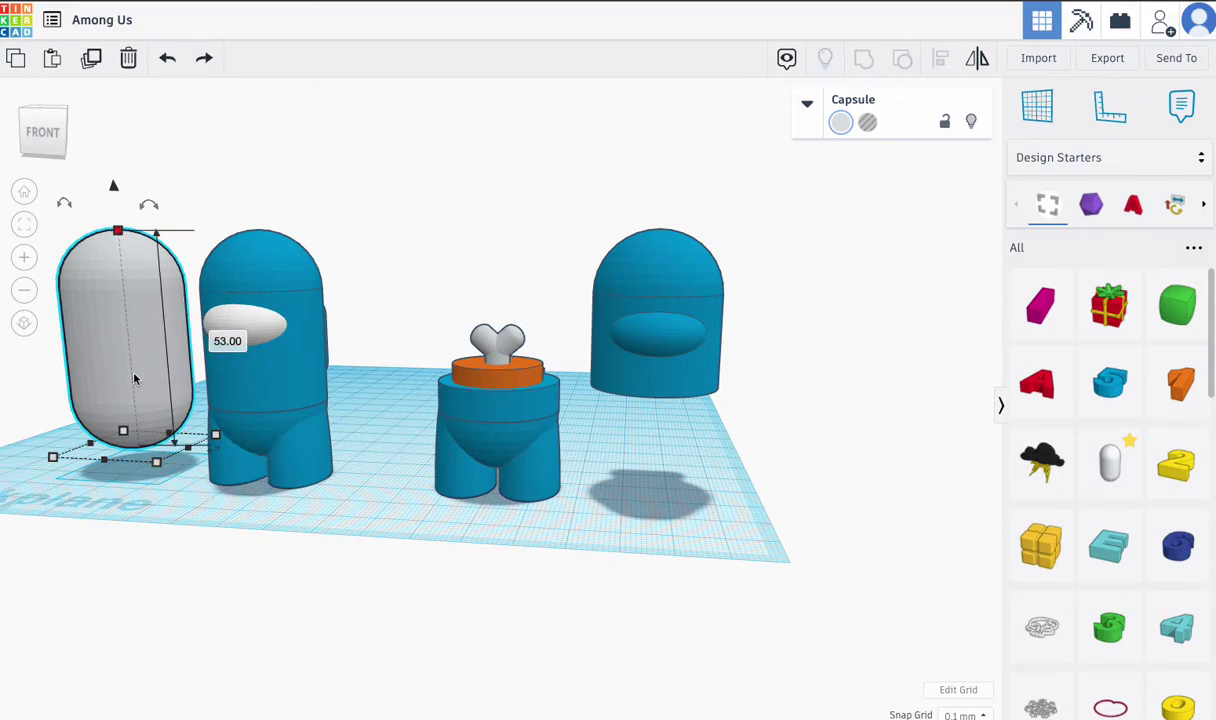
- Return the shape library to Basic Shapes and select the grey capsule
right_drag(134, 378, 171, 378)
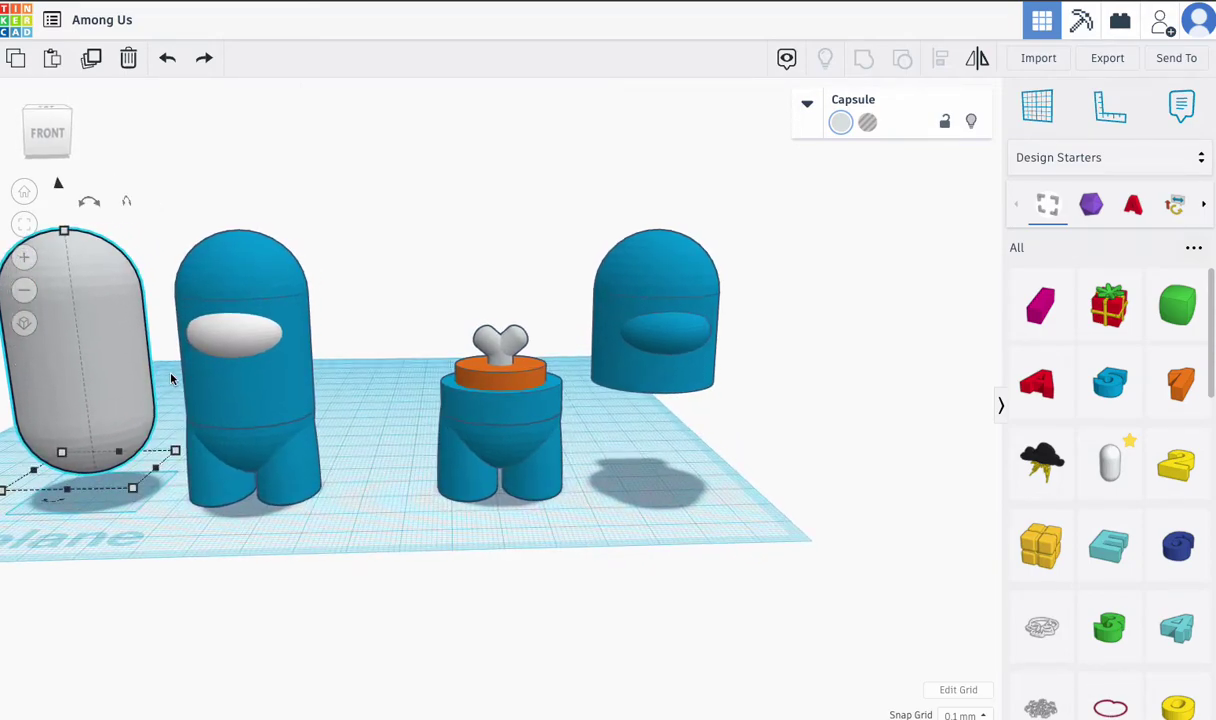
click(256, 396)
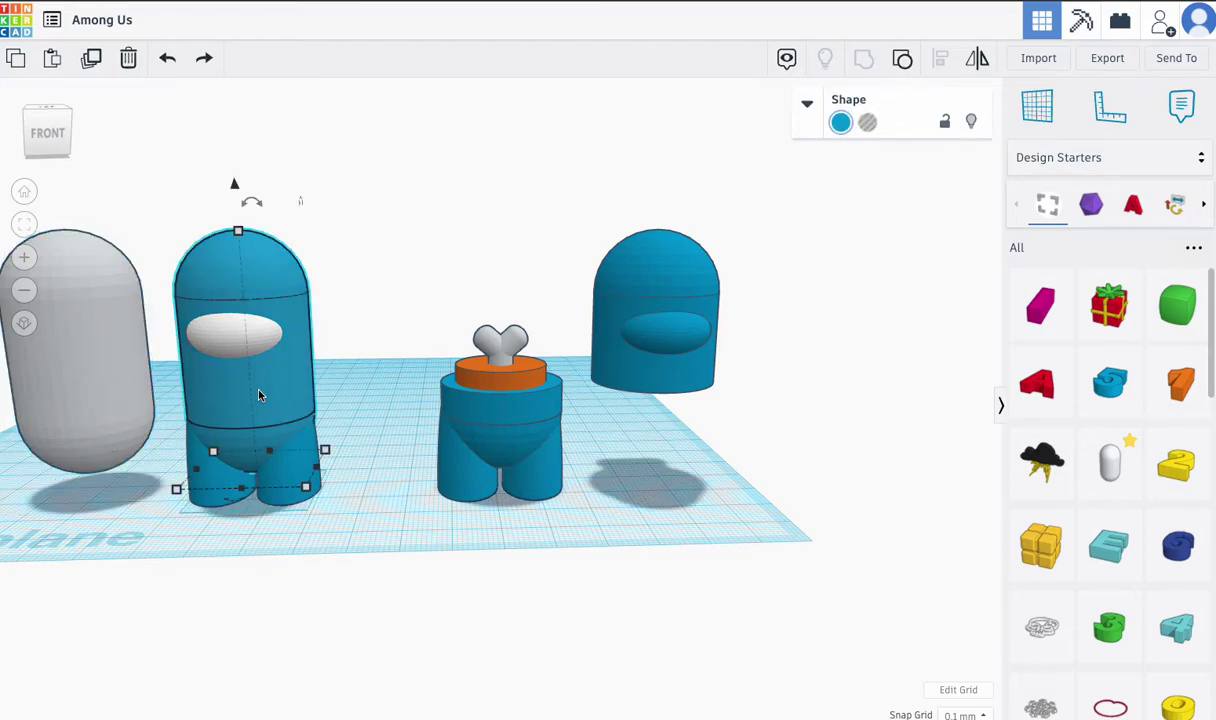
click(1163, 160)
click(1133, 232)
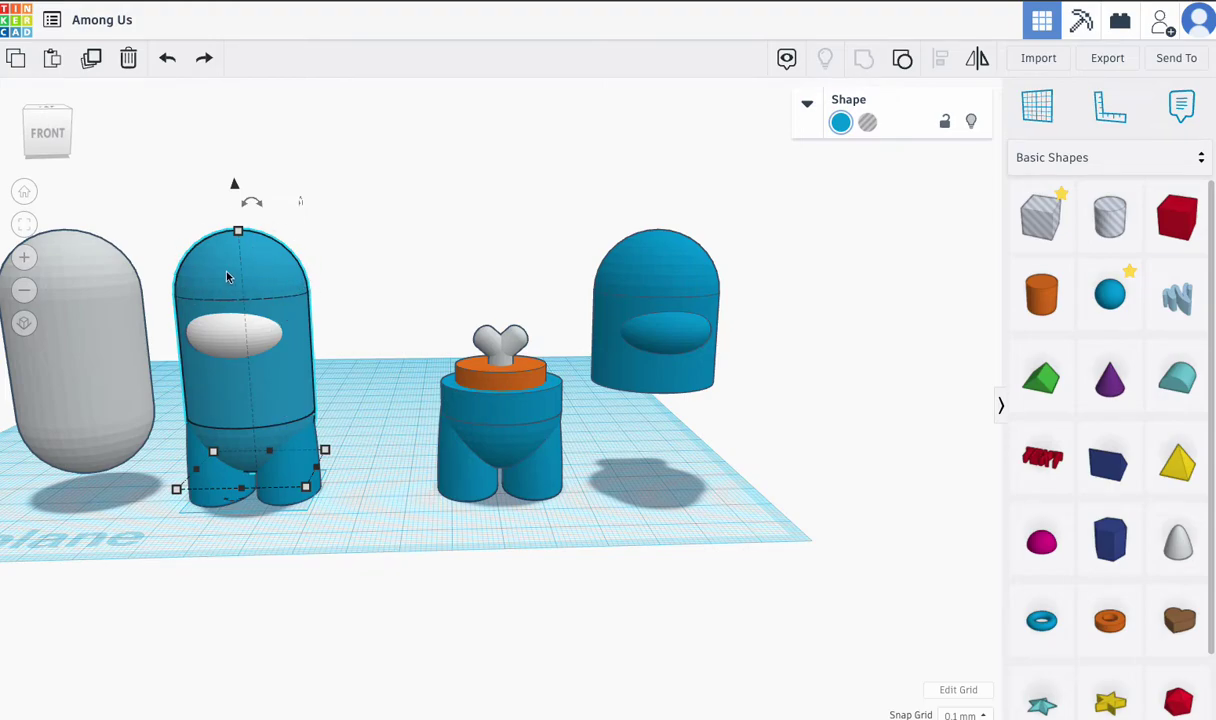
click(101, 397)
mouse_move(103, 394)
right_down()
mouse_move(49, 396)
mouse_move(130, 412)
mouse_move(117, 407)
right_up()
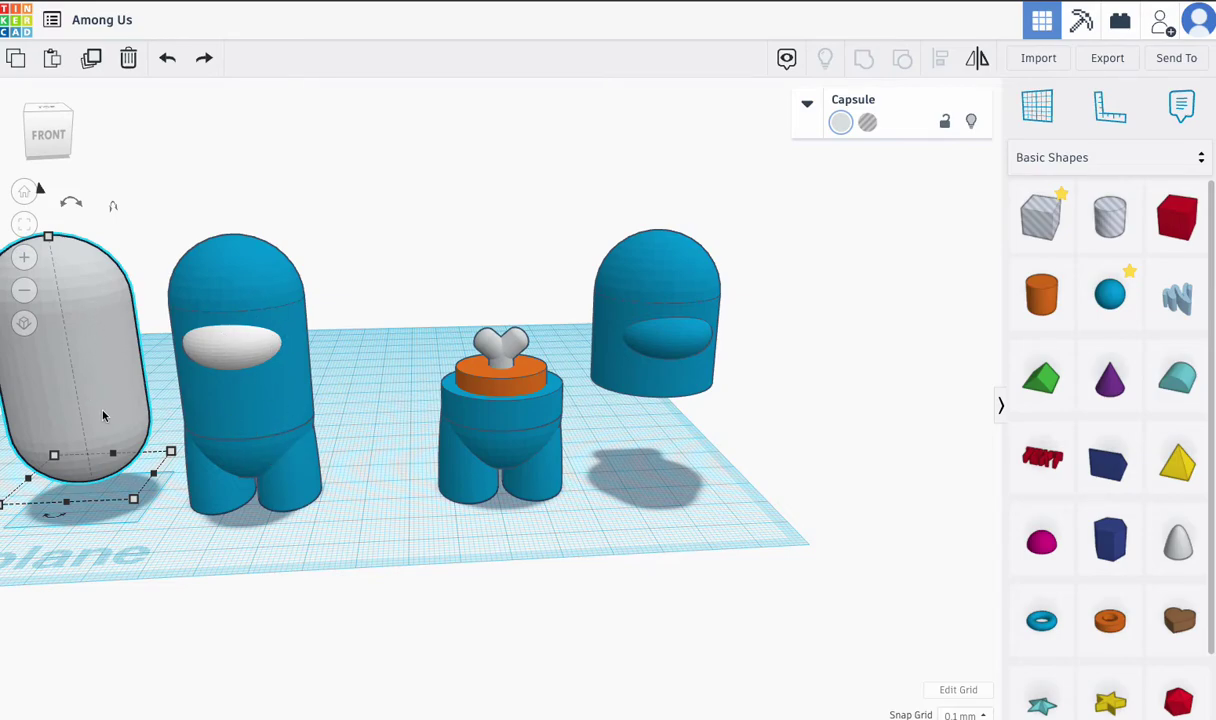
right_drag(109, 404, 95, 398)
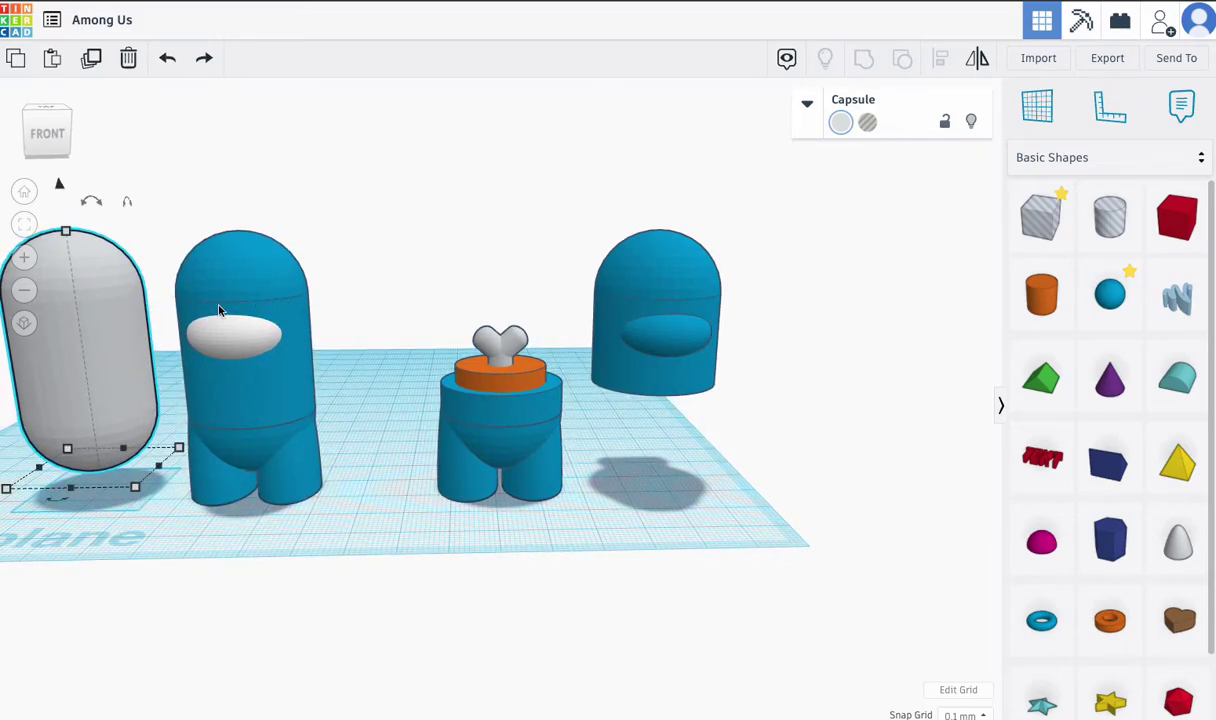
- Spread the models apart on the workplane, placing the grey capsule between the complete crewmate and the half body
click(312, 480)
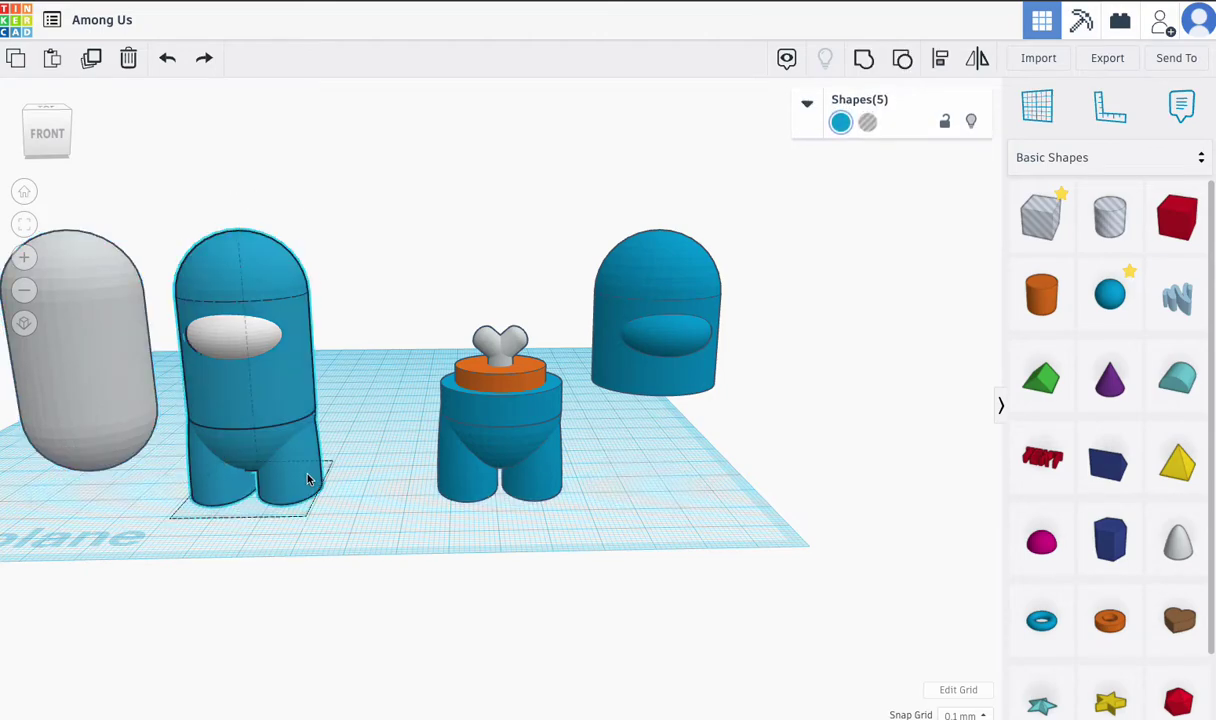
drag(312, 480, 242, 467)
drag(66, 397, 332, 430)
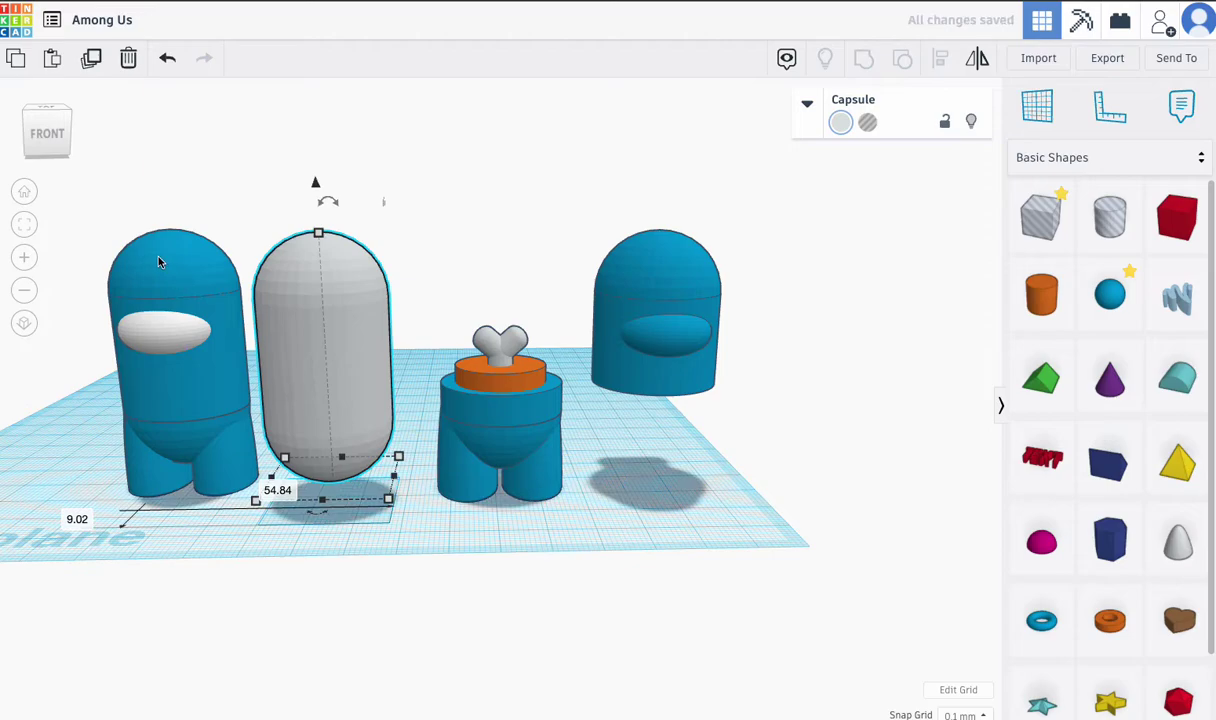
drag(236, 455, 203, 430)
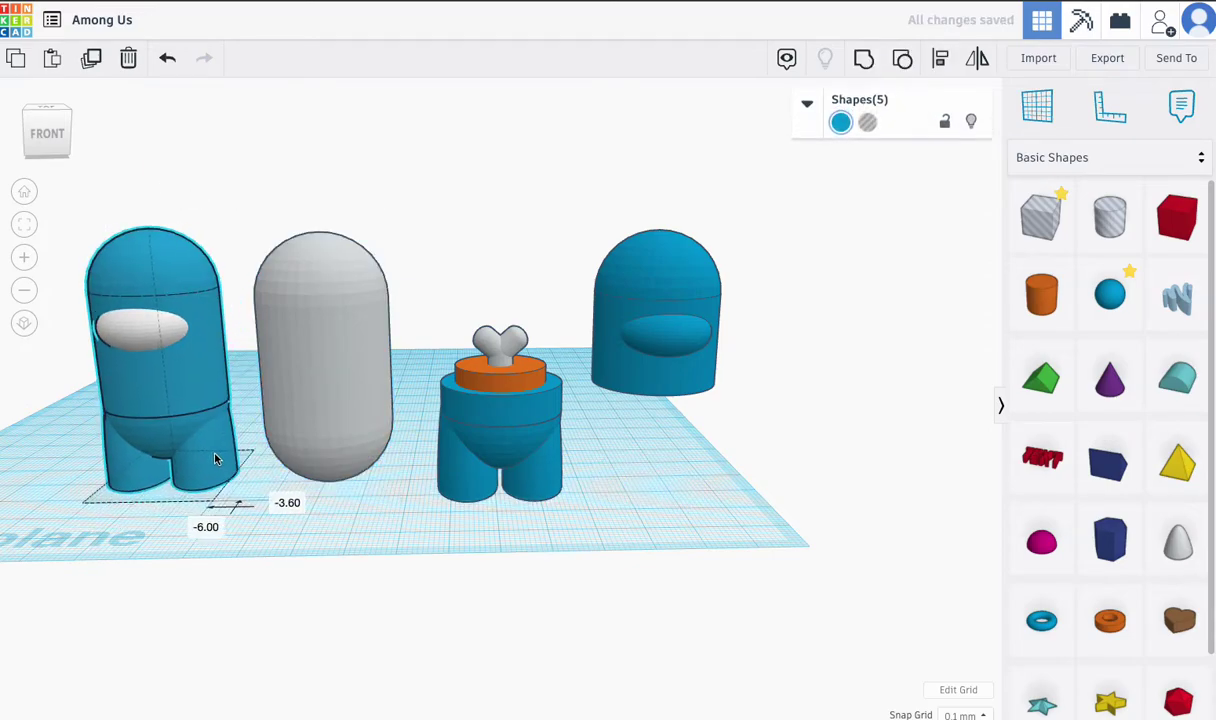
click(522, 448)
drag(522, 448, 719, 468)
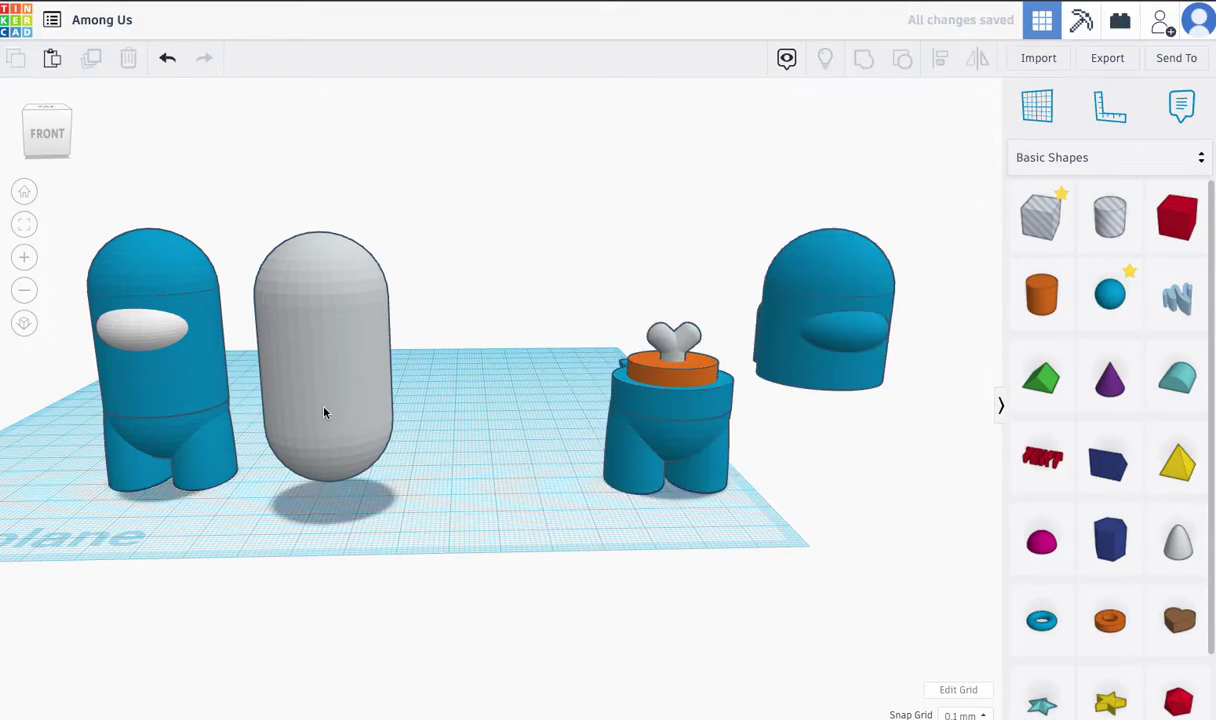
- Recolour the capsule to the same blue as the finished crewmate
click(307, 385)
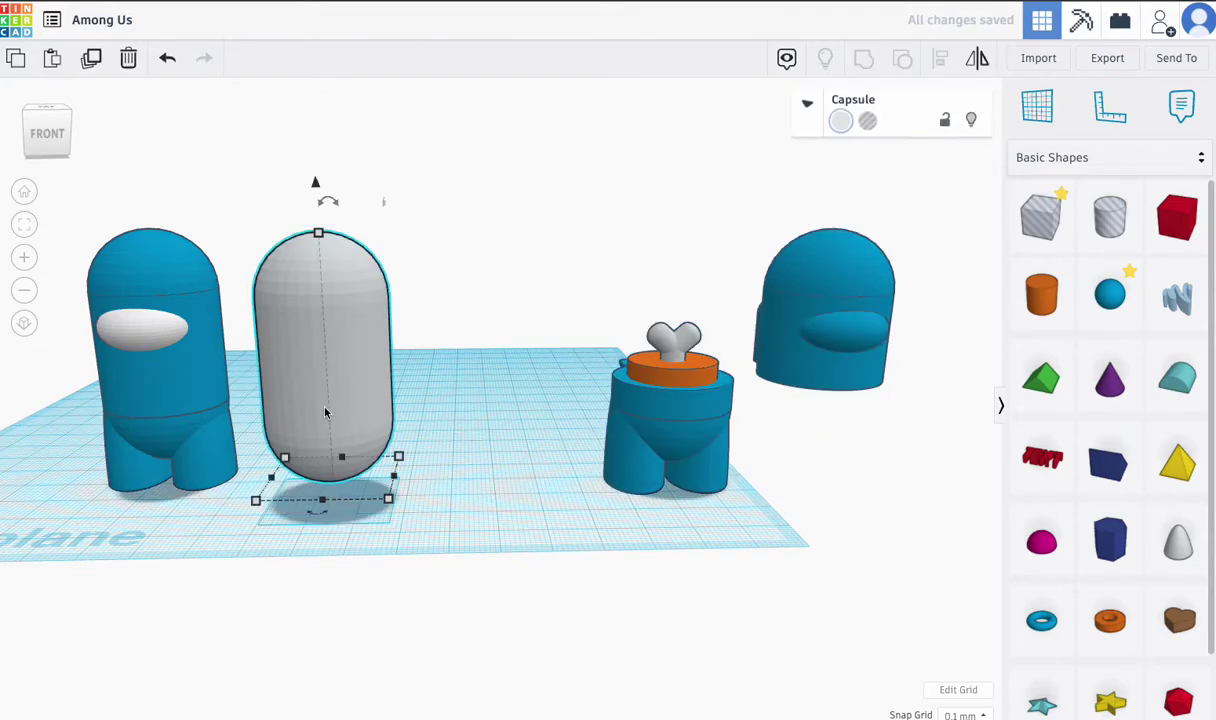
click(841, 123)
click(1131, 198)
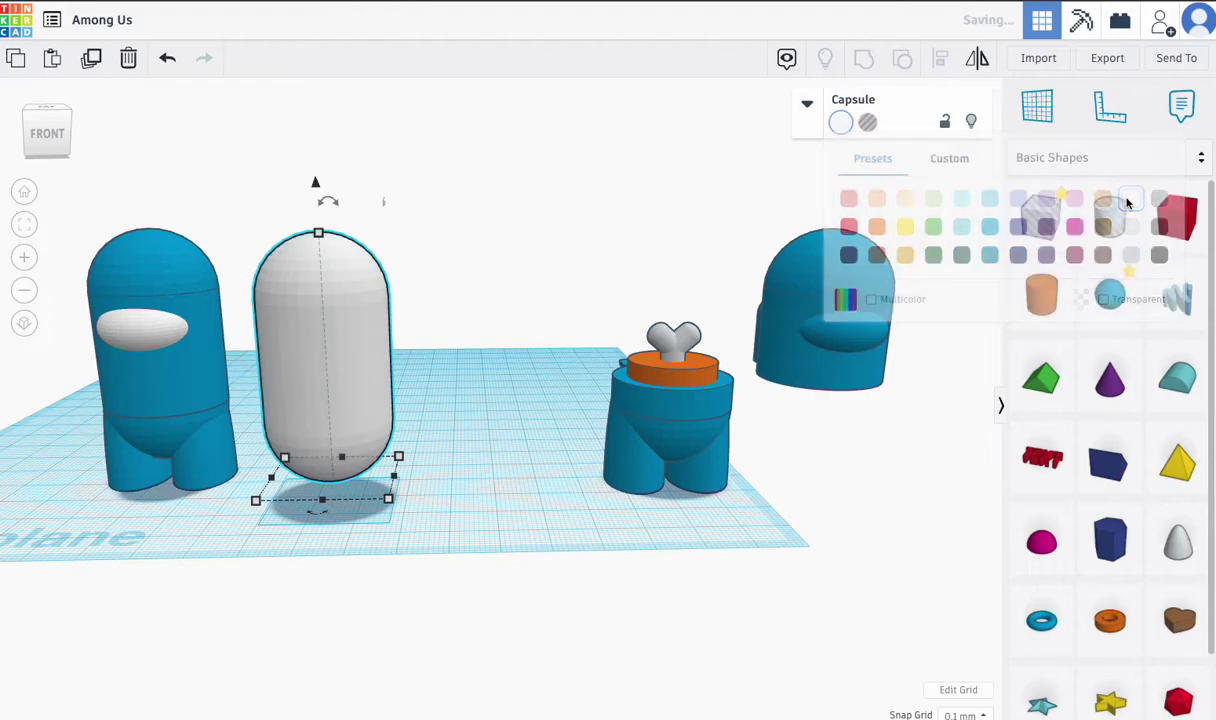
click(840, 123)
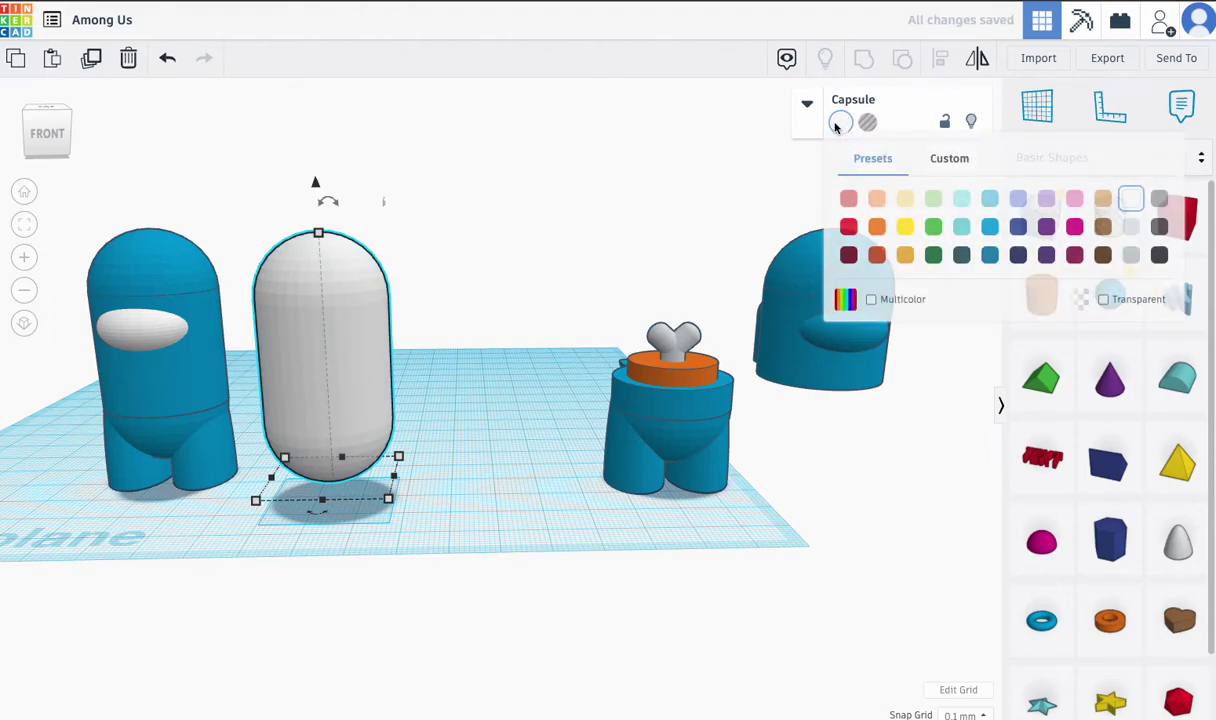
click(947, 223)
- Add a Paraboloid under the capsule as a leg and set its width to 13.5 mm to match the crewmate's leg
click(210, 459)
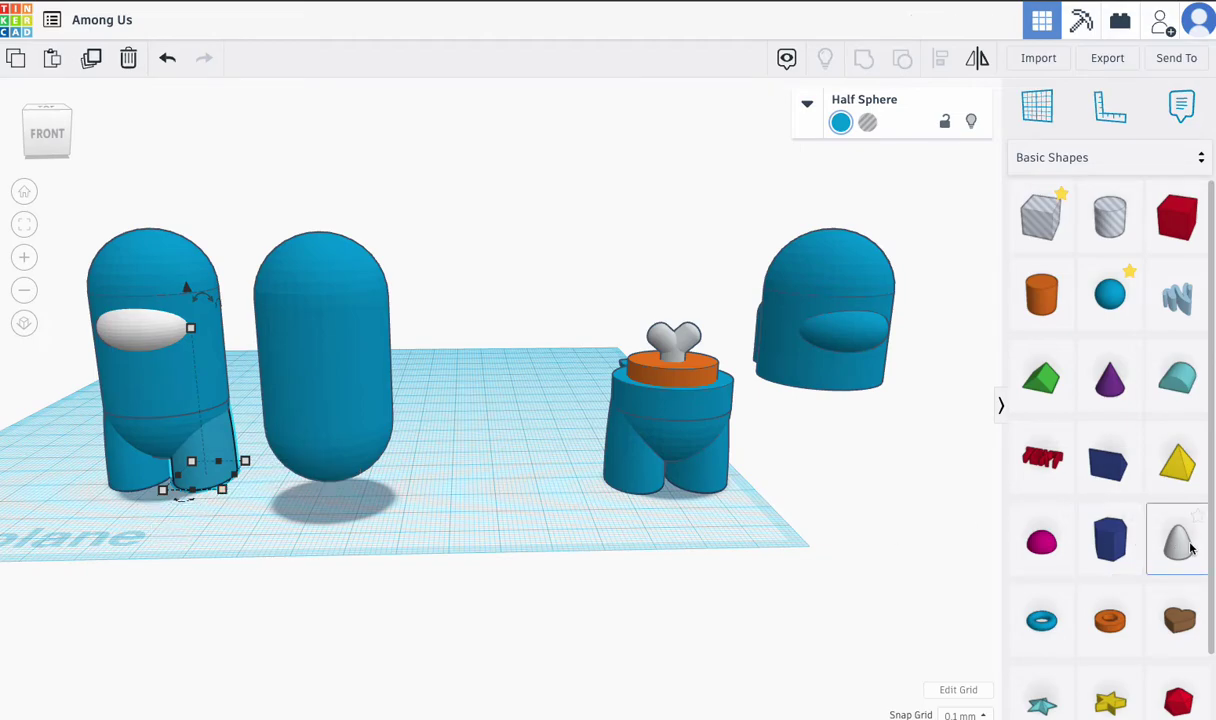
drag(1187, 549, 380, 502)
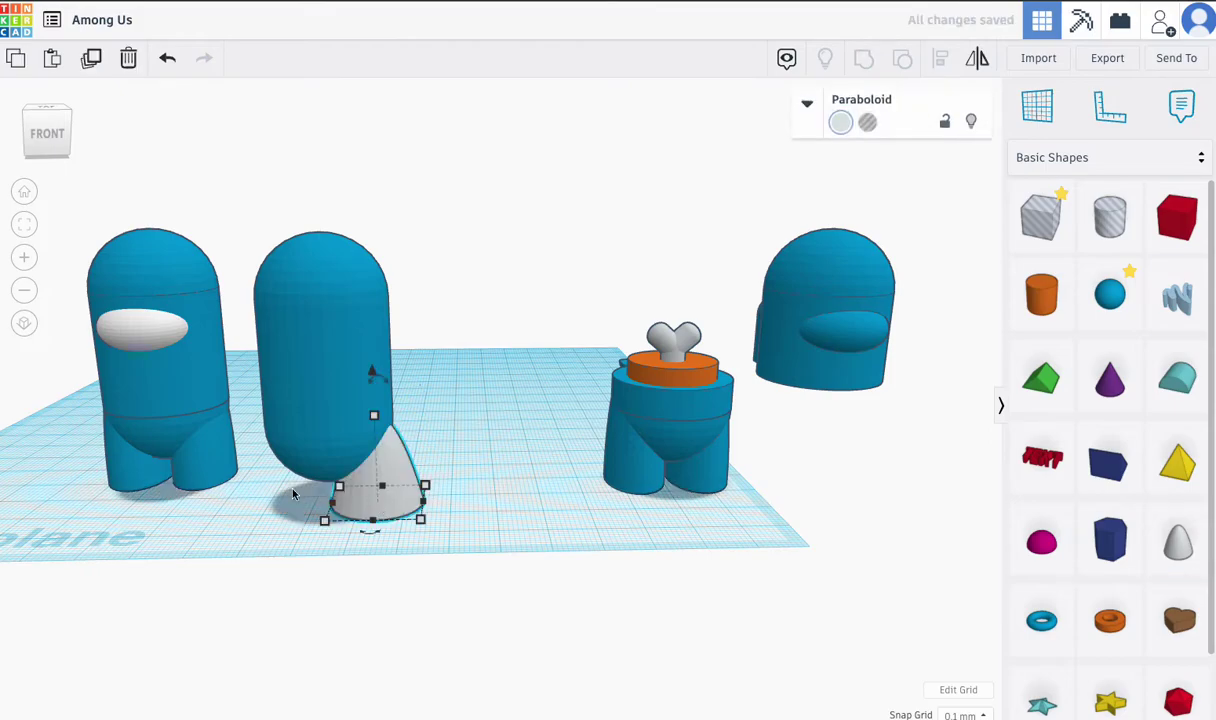
click(202, 482)
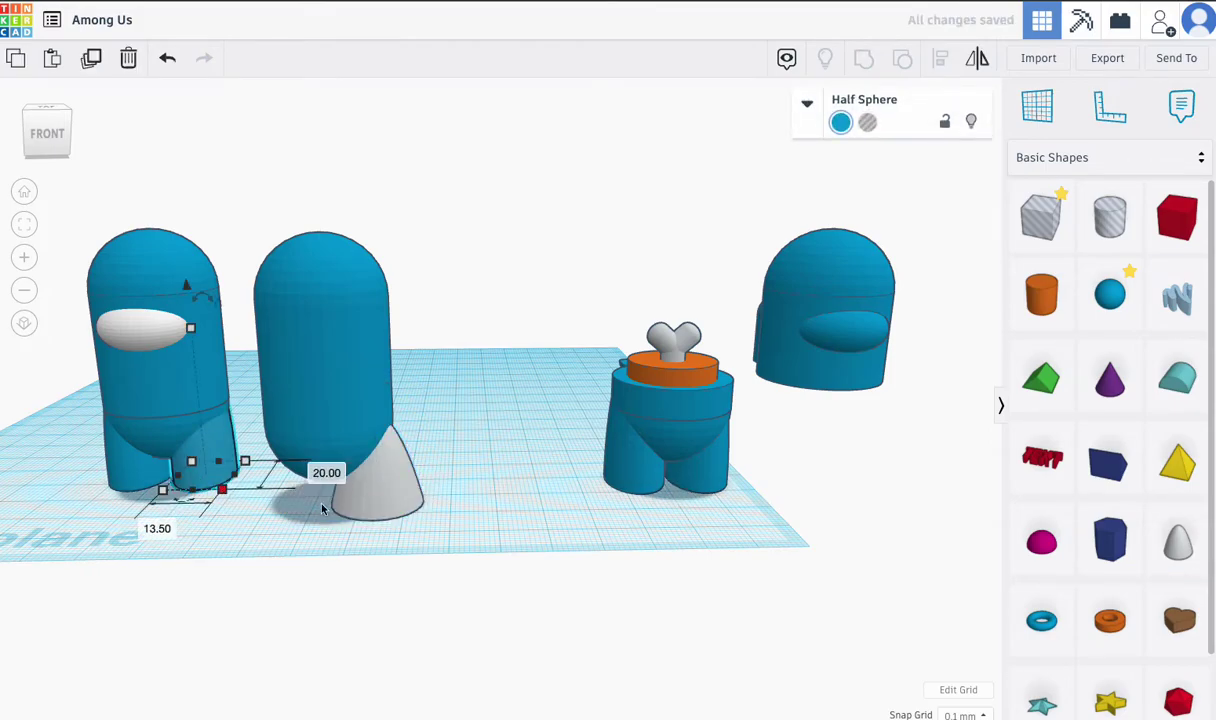
click(396, 511)
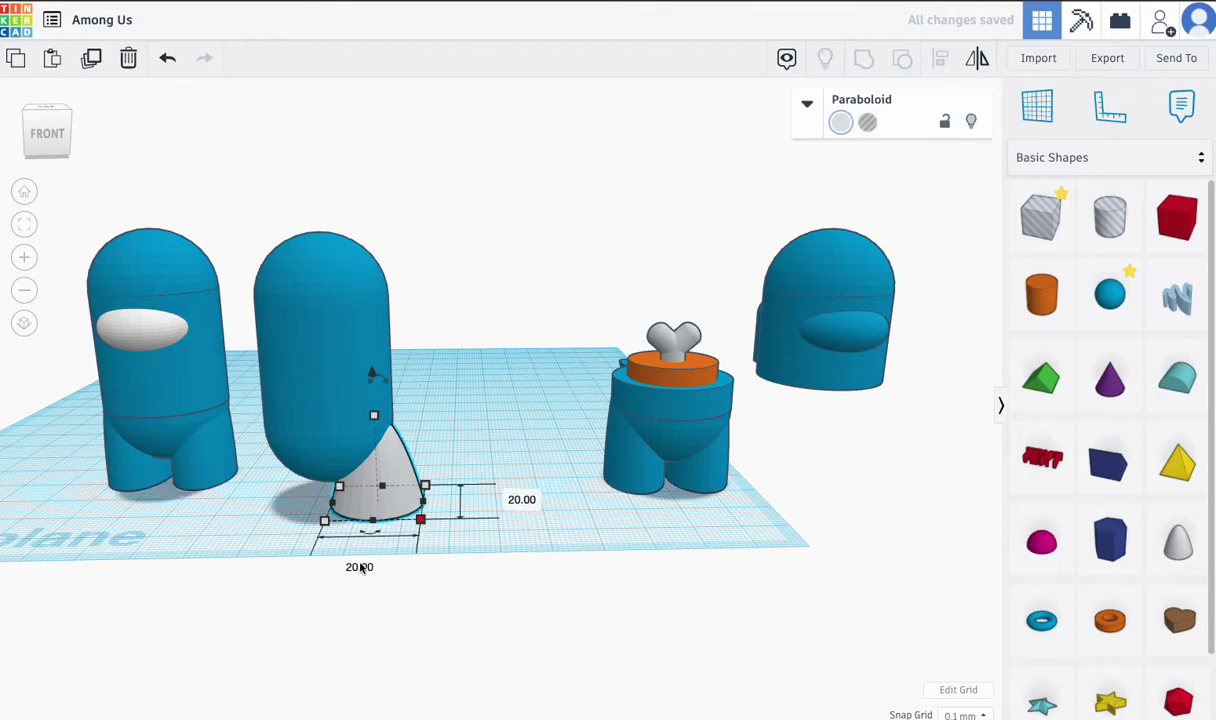
click(348, 567)
text(1)
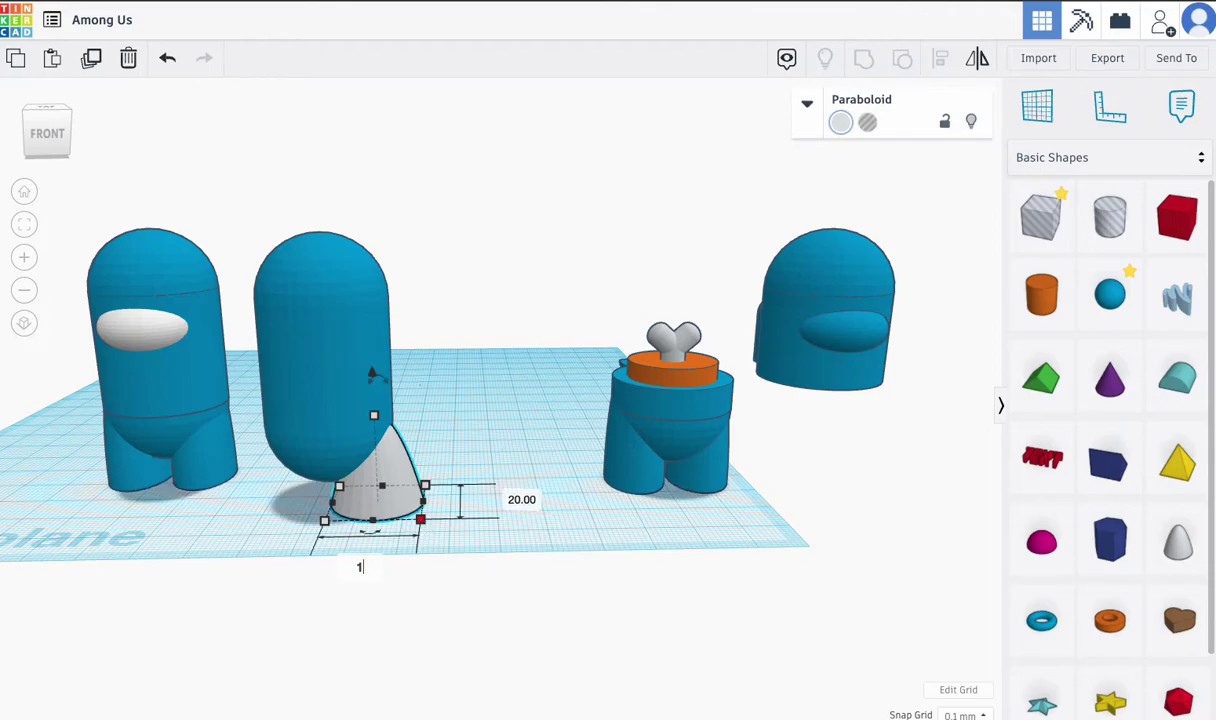
text(3.5)
key(Return)
- Recolour the paraboloid leg to the capsule's blue
click(426, 470)
mouse_move(426, 470)
right_down()
mouse_move(407, 414)
mouse_move(429, 456)
right_up()
click(841, 123)
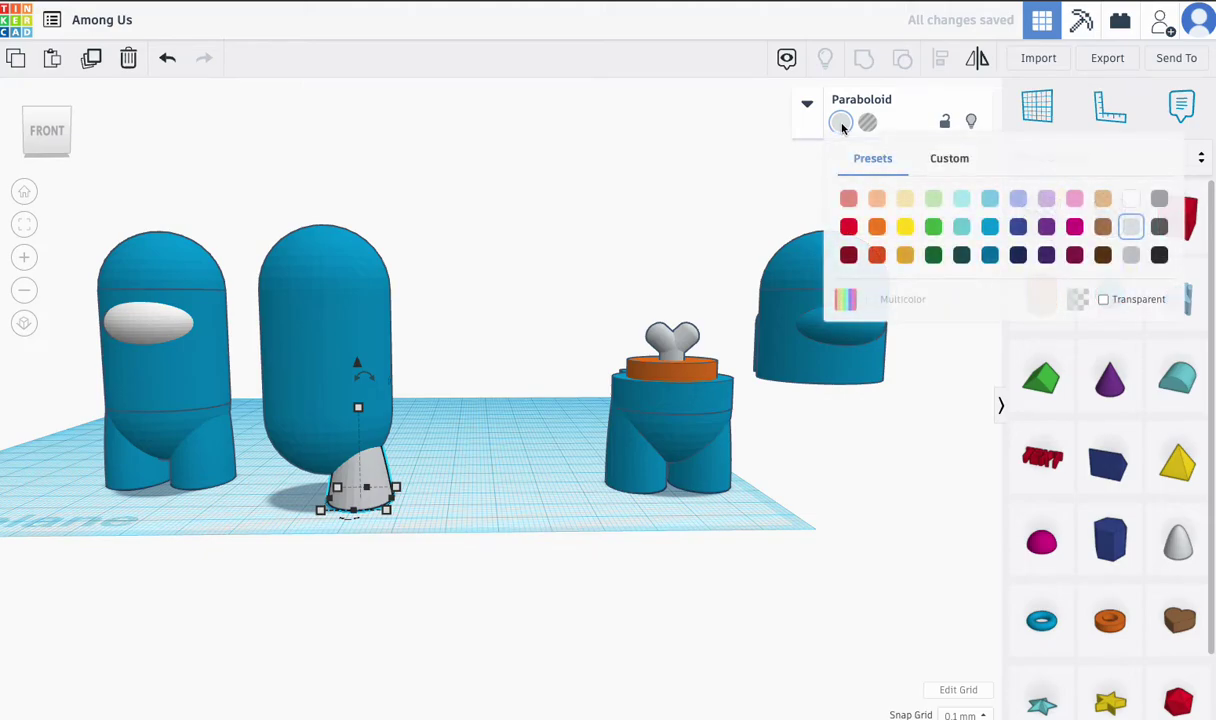
click(934, 228)
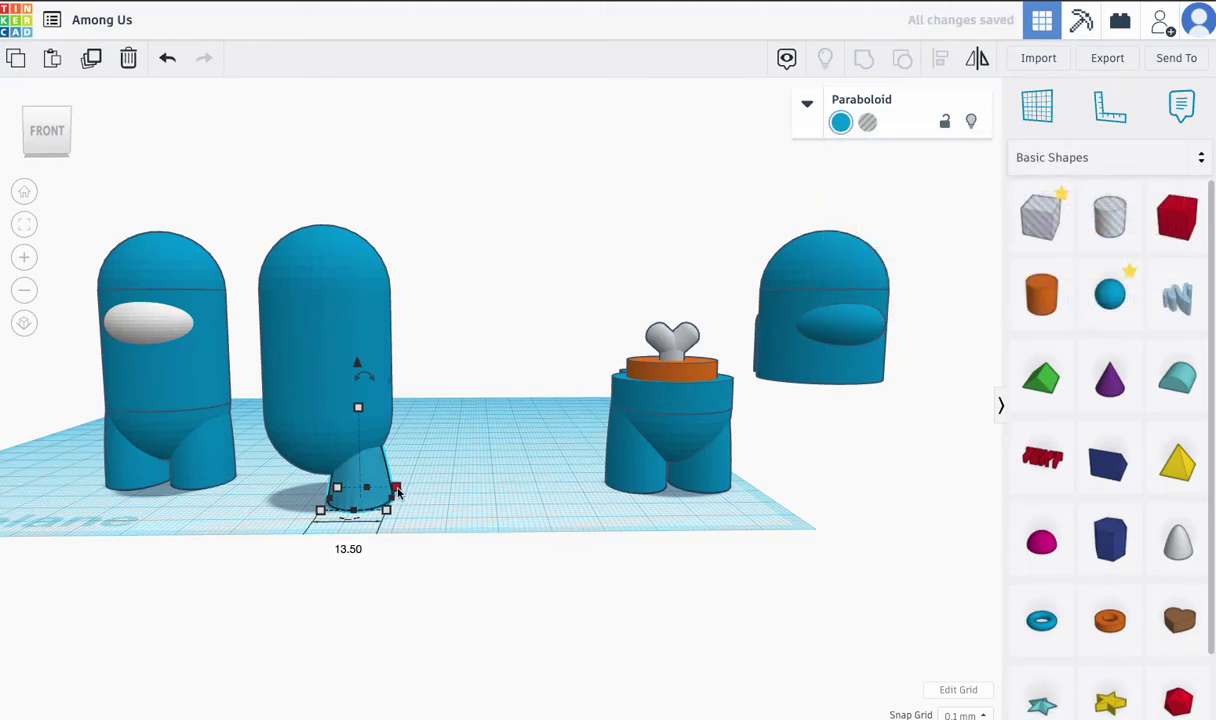
- Set the paraboloid leg's height to 36 mm, matching the finished crewmate's leg
right_drag(413, 481, 170, 462)
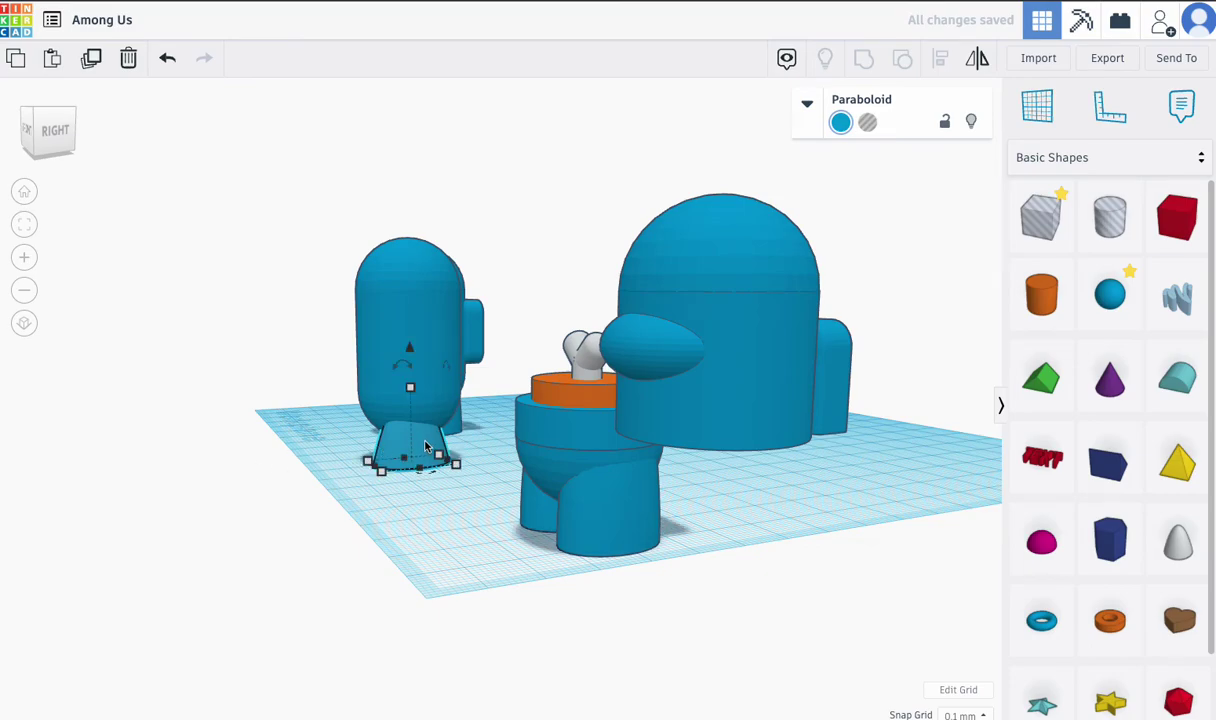
right_drag(410, 430, 582, 429)
click(238, 452)
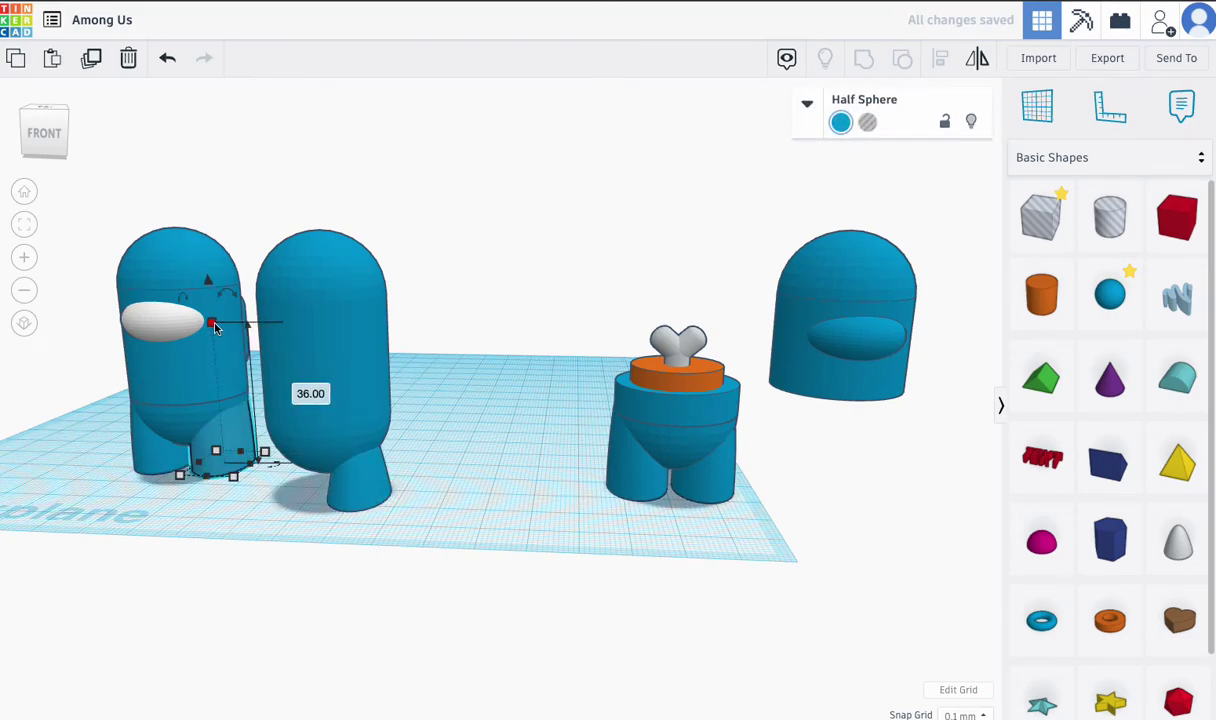
click(335, 455)
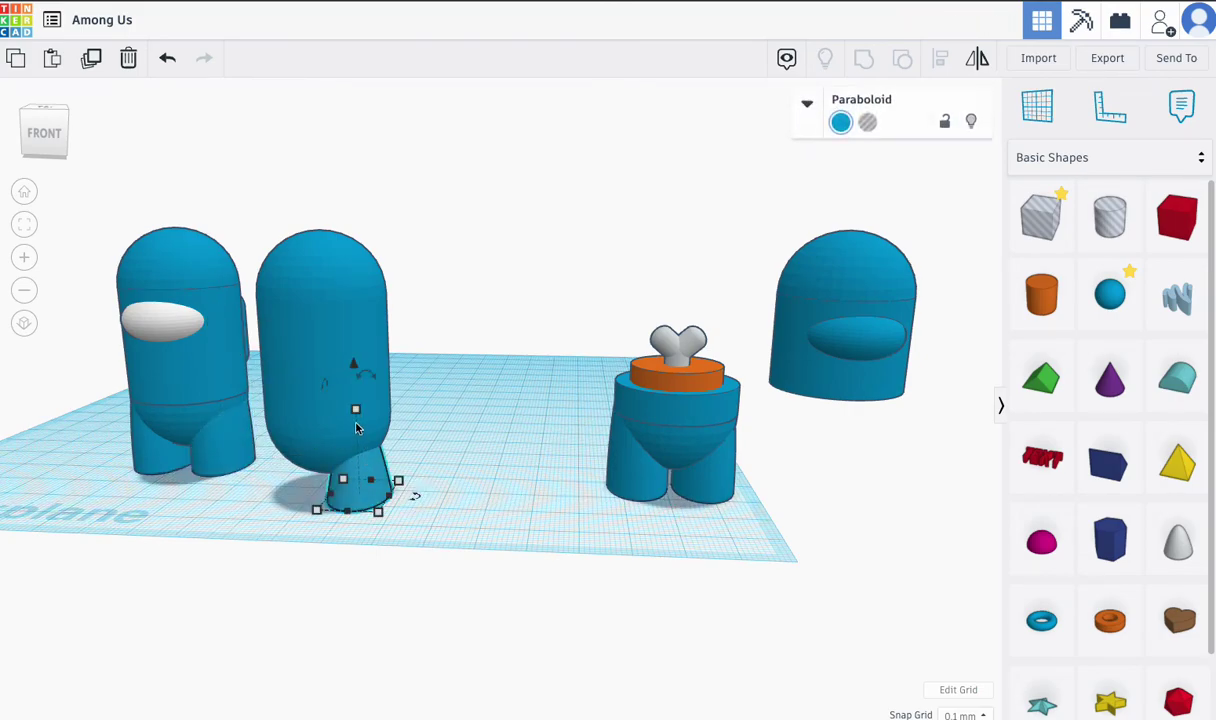
click(449, 454)
text(36)
key(Return)
- Compare the new leg from several sides with the finished crewmate's leg and check that leg's base dimensions
right_drag(450, 454, 258, 448)
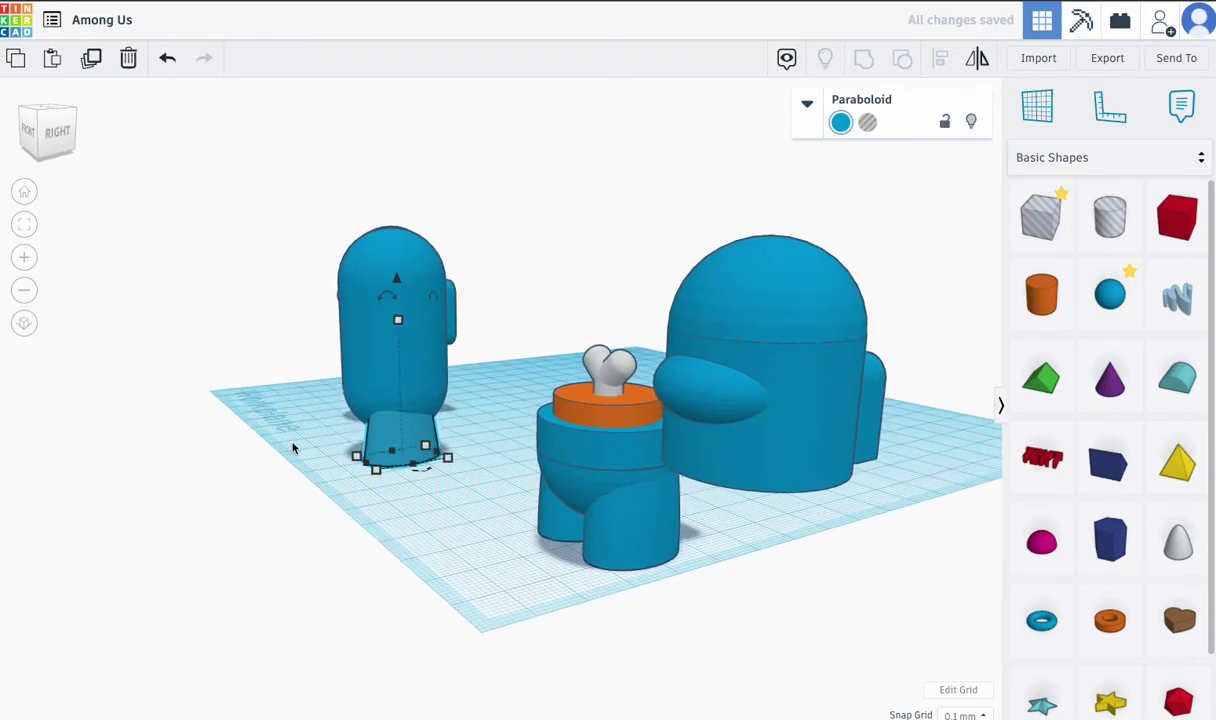
right_drag(293, 445, 535, 430)
right_drag(419, 462, 451, 461)
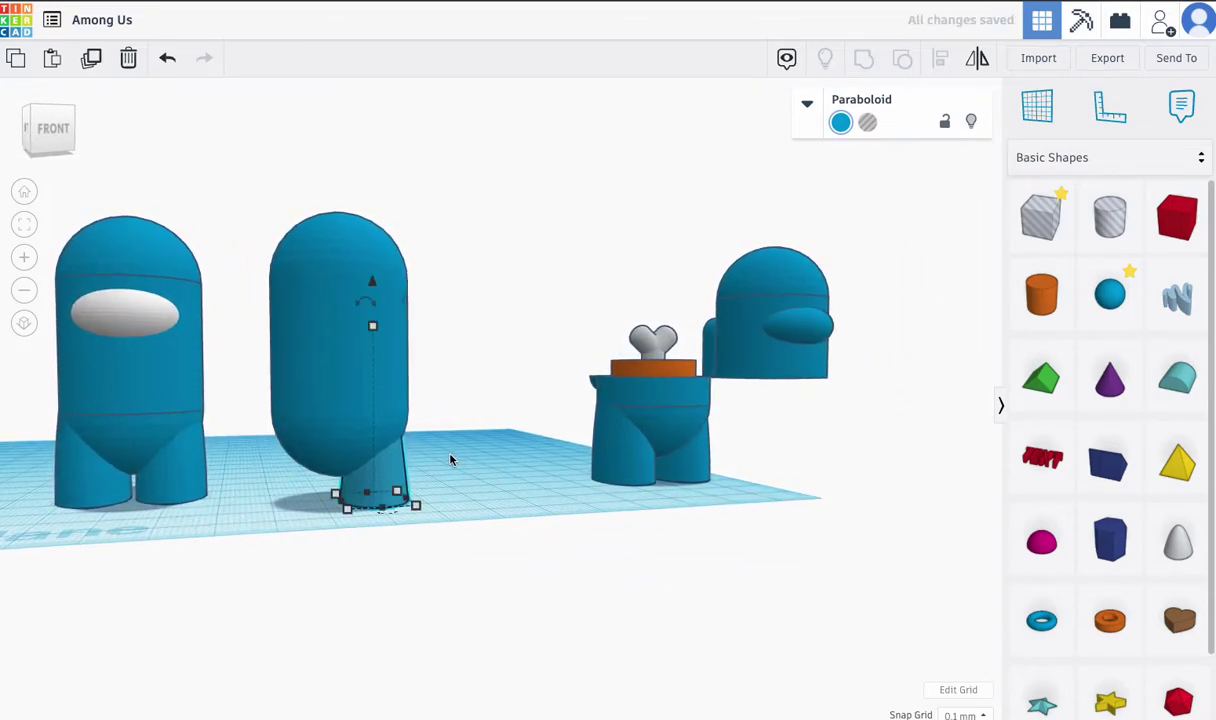
click(193, 480)
mouse_move(203, 505)
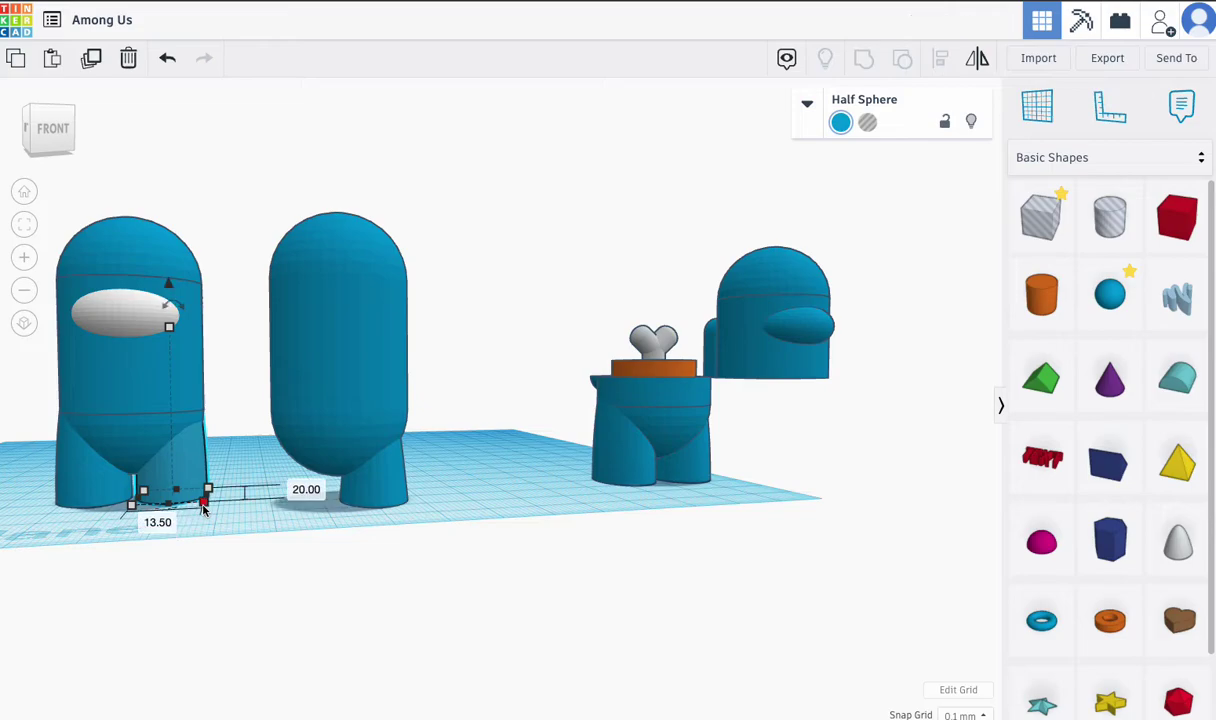
- Compare the base width and depth of the new paraboloid leg with those of the finished crewmate's leg
click(378, 494)
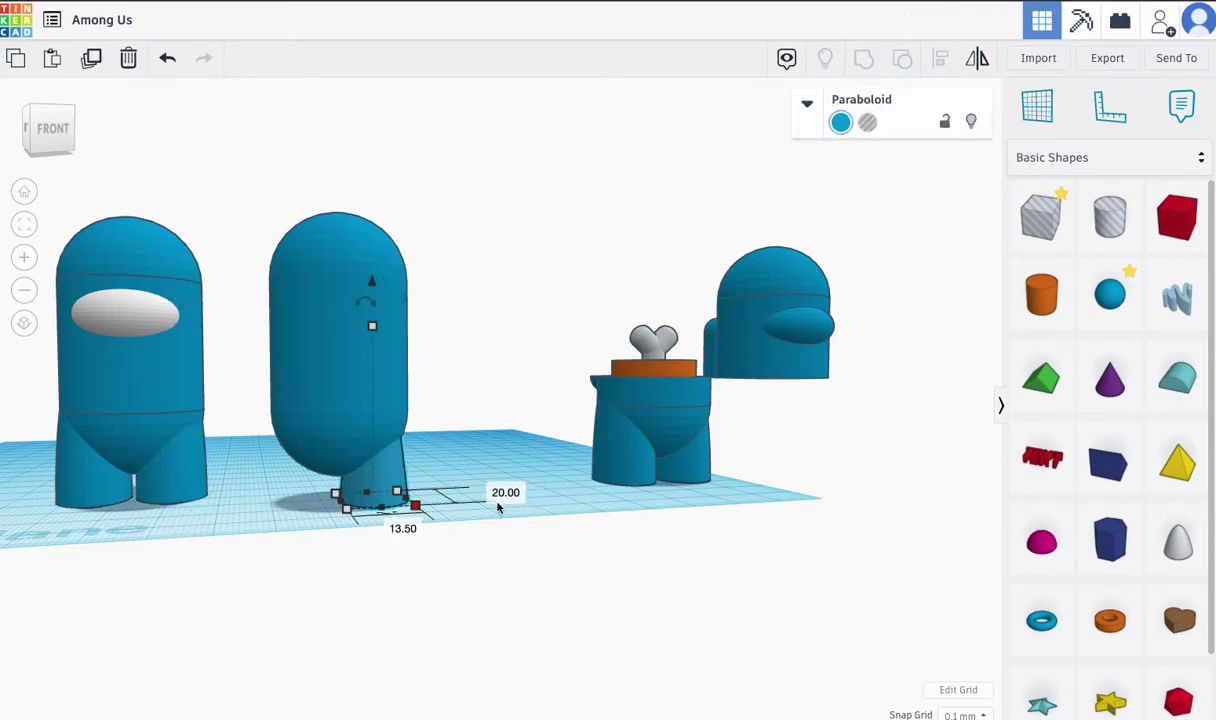
click(200, 470)
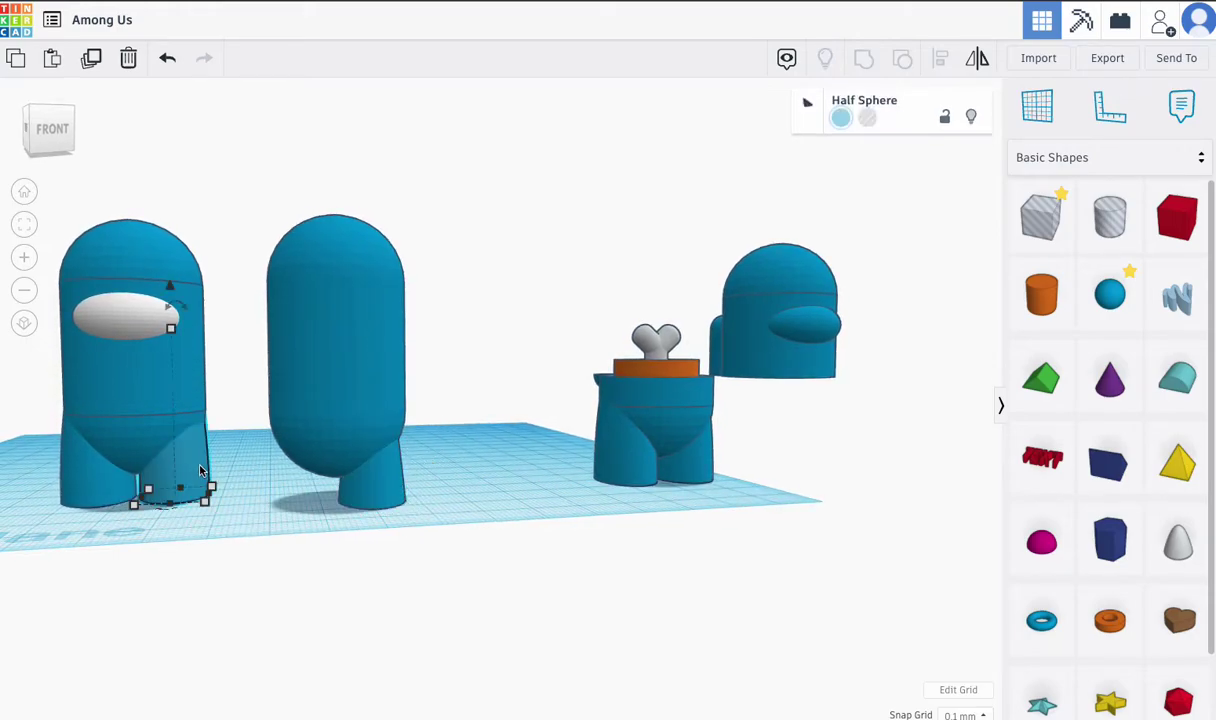
click(369, 459)
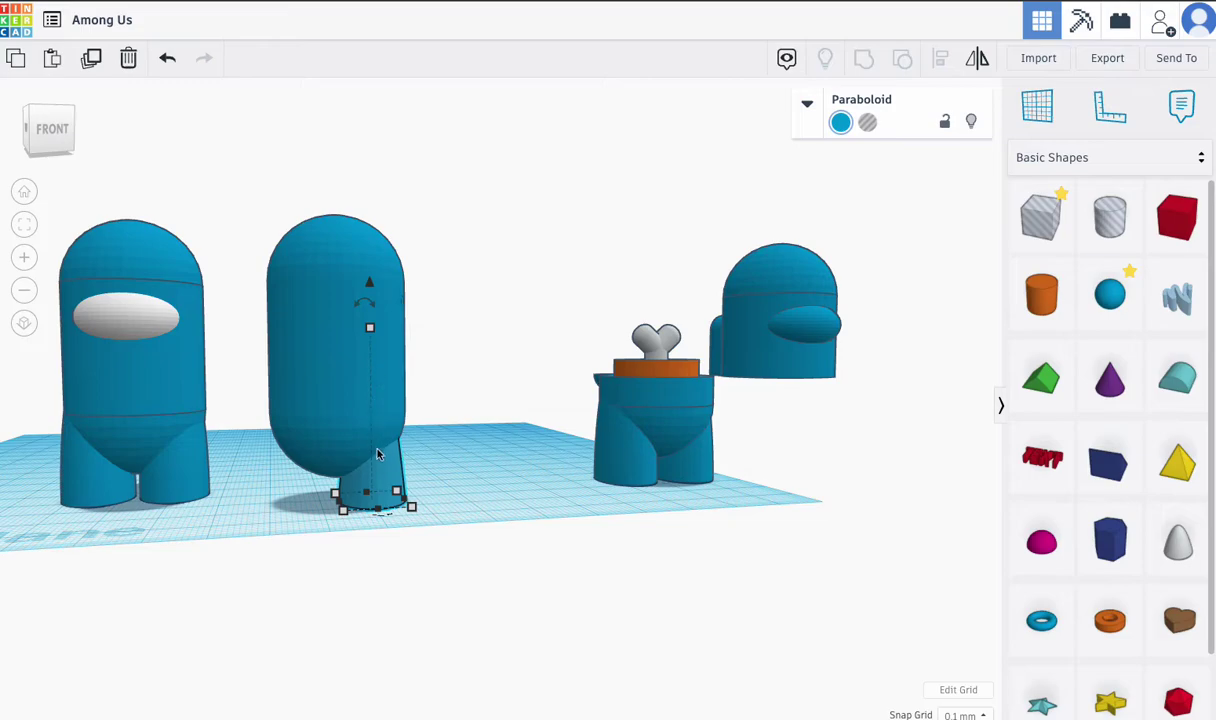
right_drag(385, 463, 368, 455)
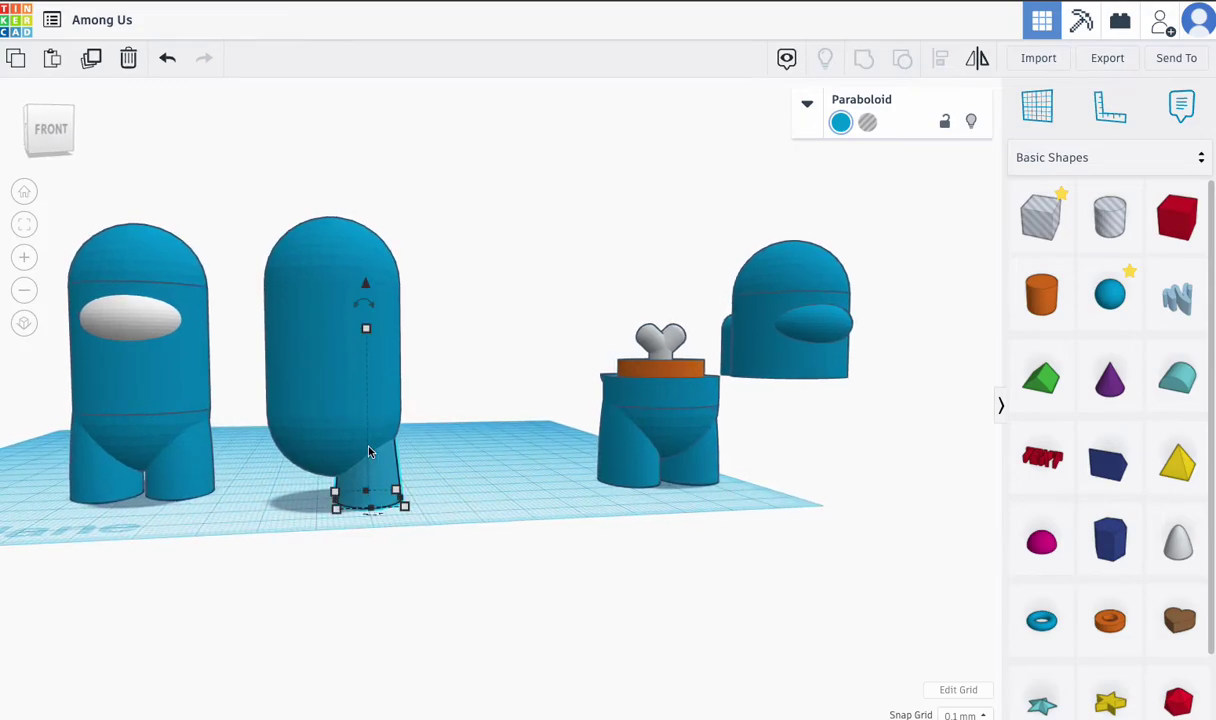
- Move the capsule away from the leg to expose the leg's full shape, and undo the moves
click(340, 398)
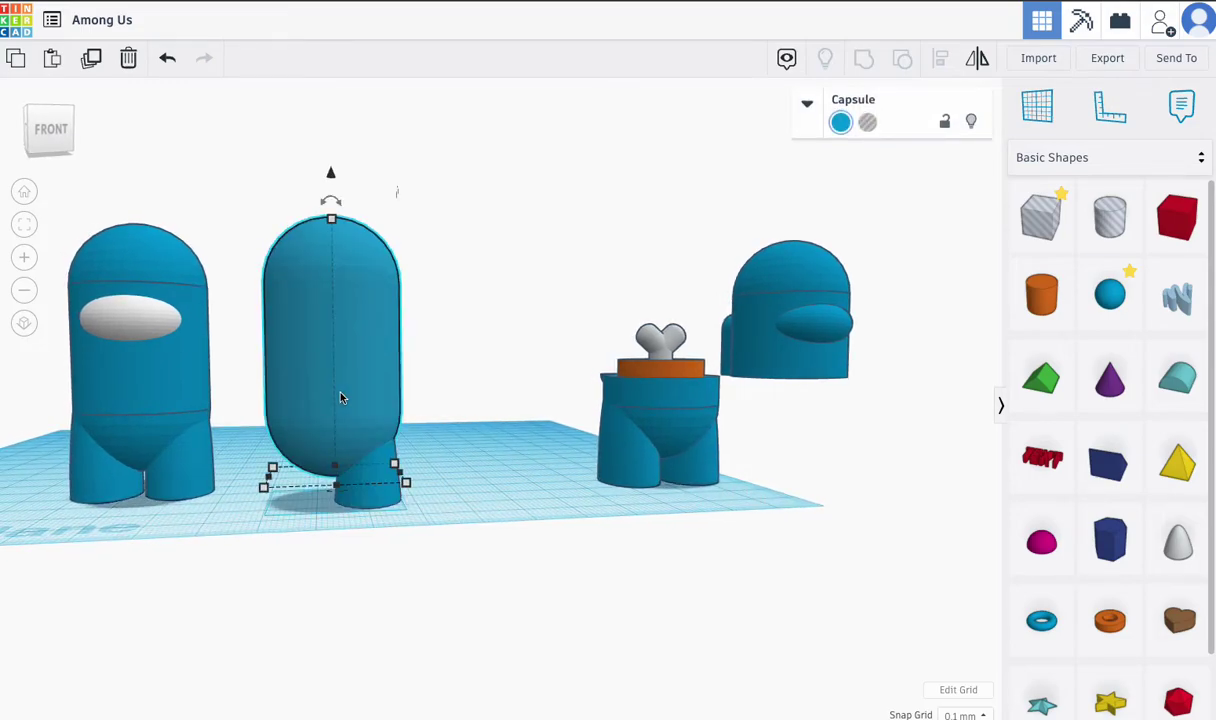
drag(340, 398, 239, 383)
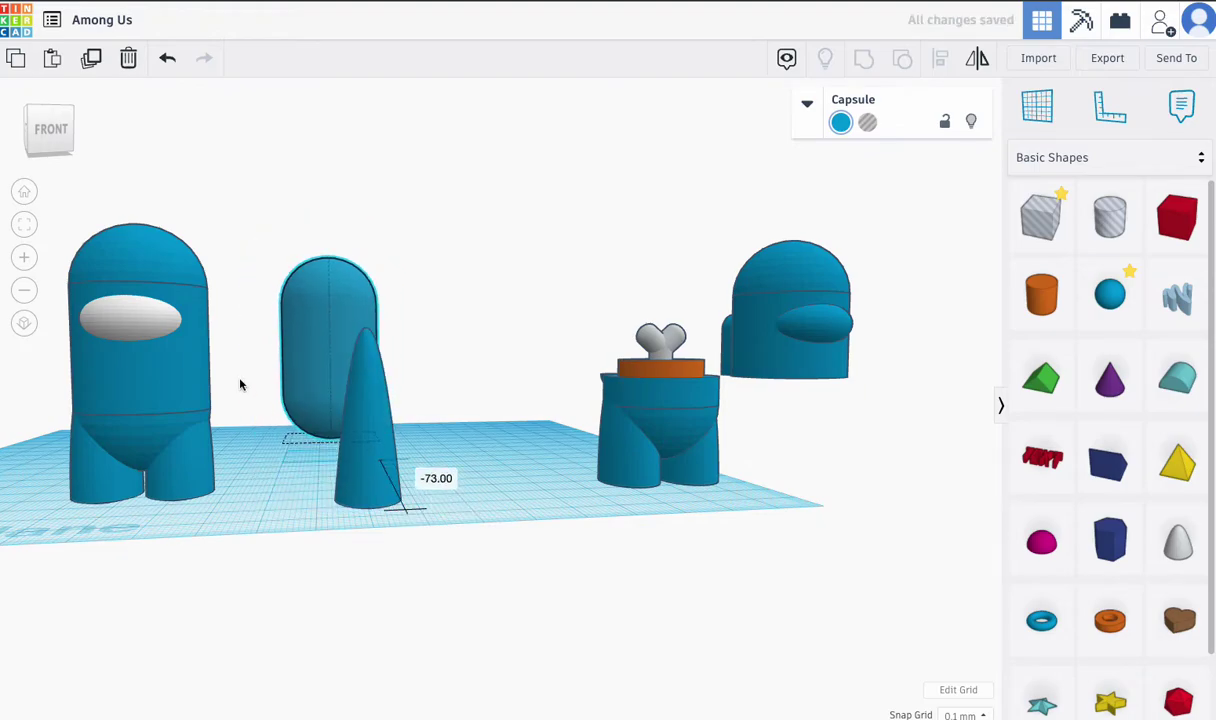
key(ctrl+z)
right_drag(289, 394, 340, 433)
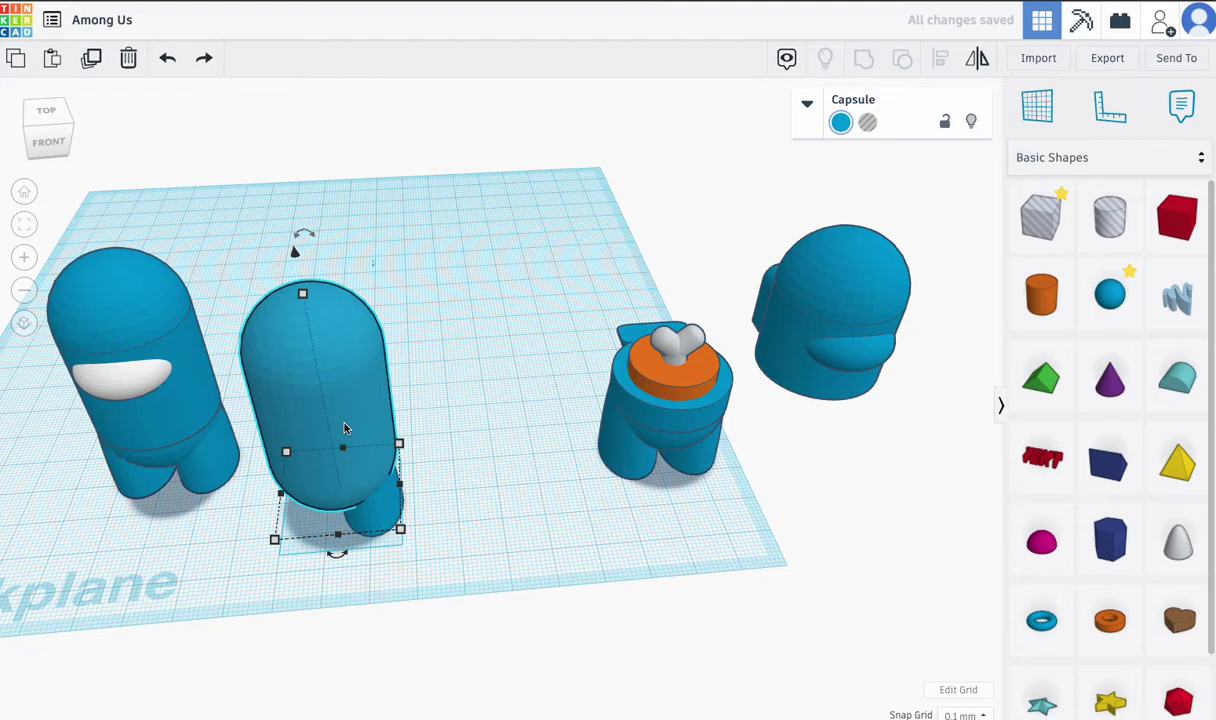
drag(345, 428, 163, 400)
right_drag(163, 400, 191, 316)
key(ctrl+z)
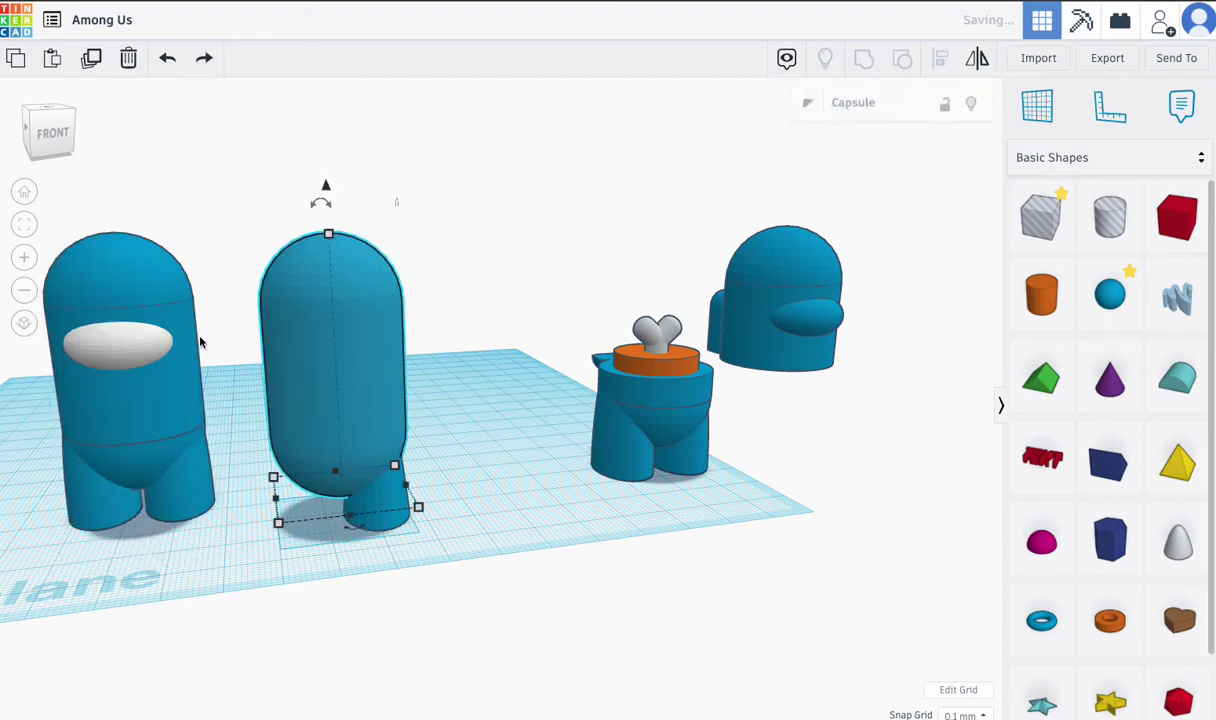
- Duplicate the paraboloid leg and place the copy under the opposite side of the capsule
click(377, 528)
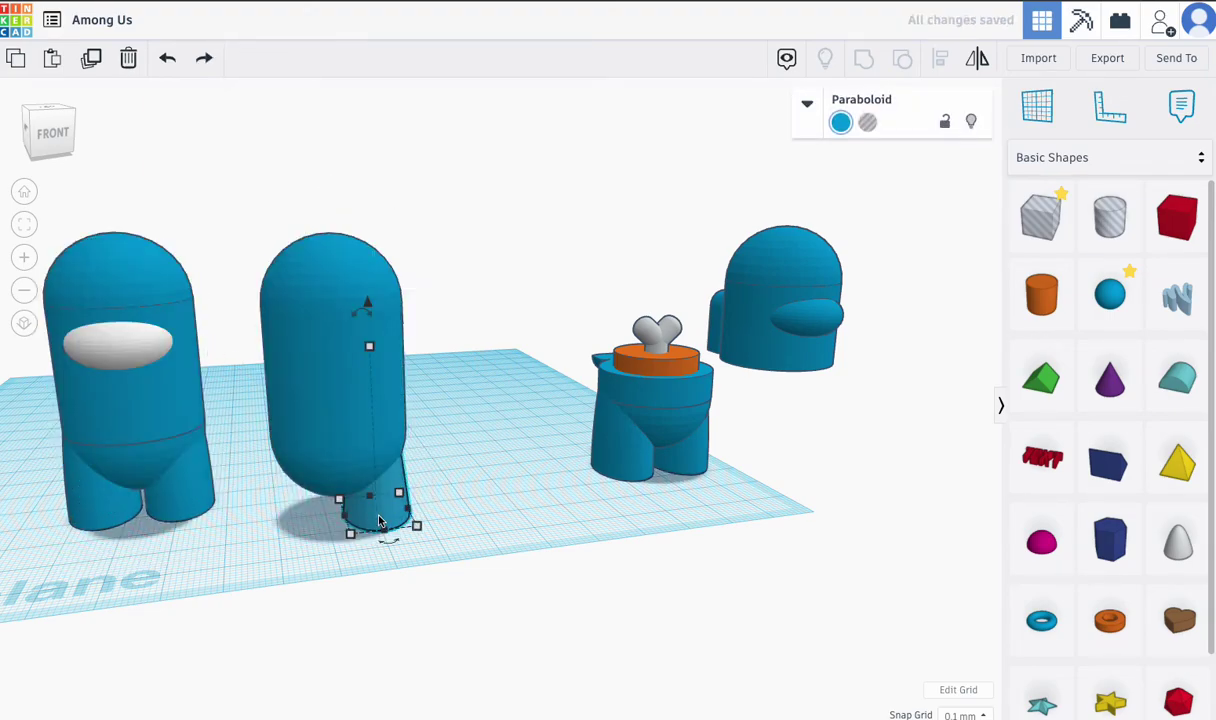
drag(379, 521, 321, 517)
right_drag(321, 517, 345, 483)
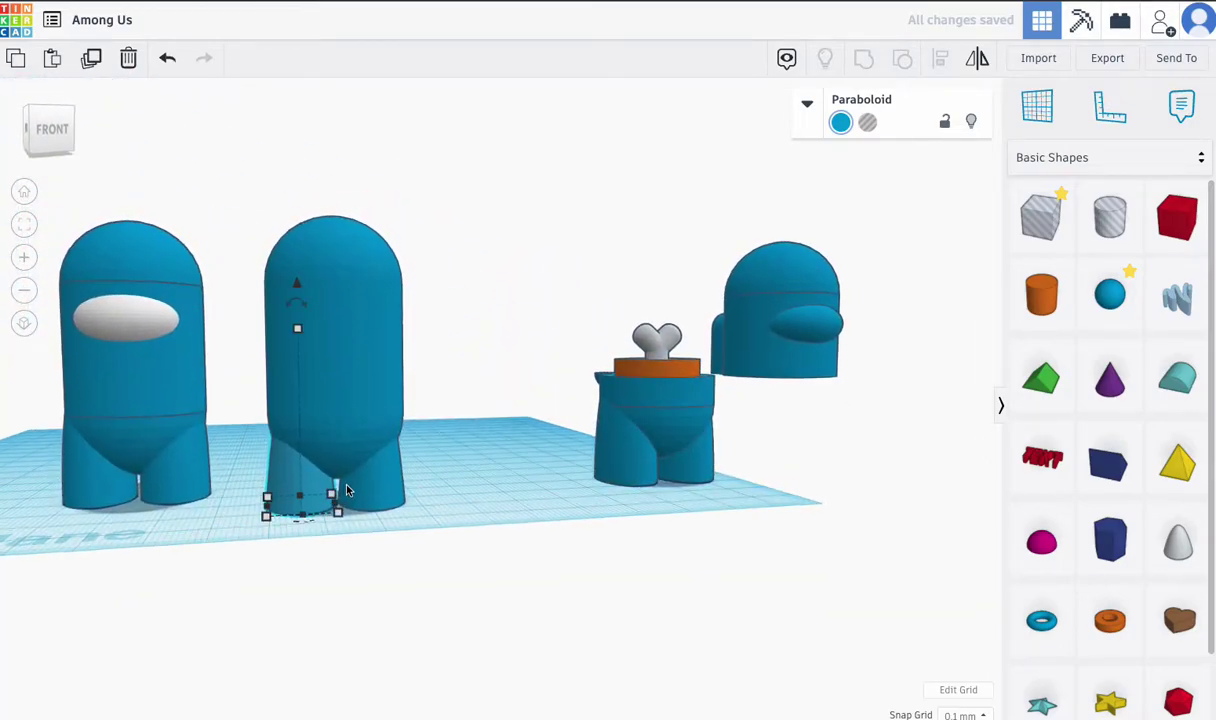
- Pull one leg of each crewmate out in front to compare their full shapes, and undo both moves
click(166, 485)
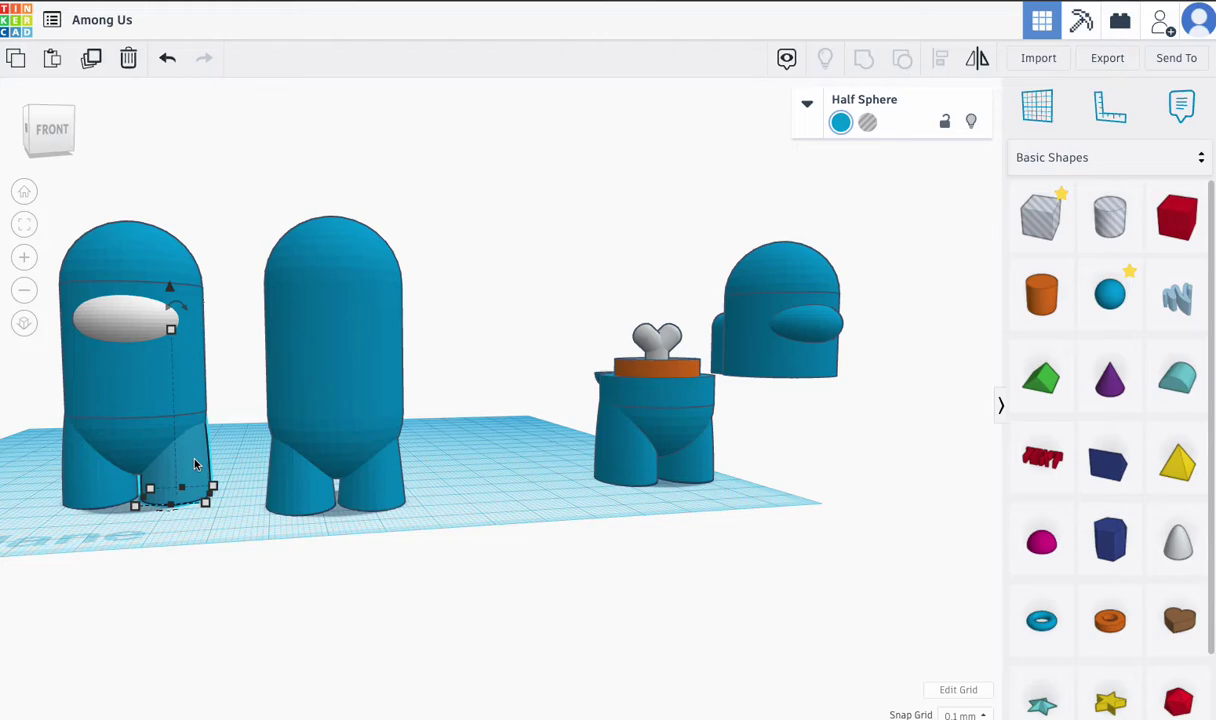
drag(194, 463, 197, 508)
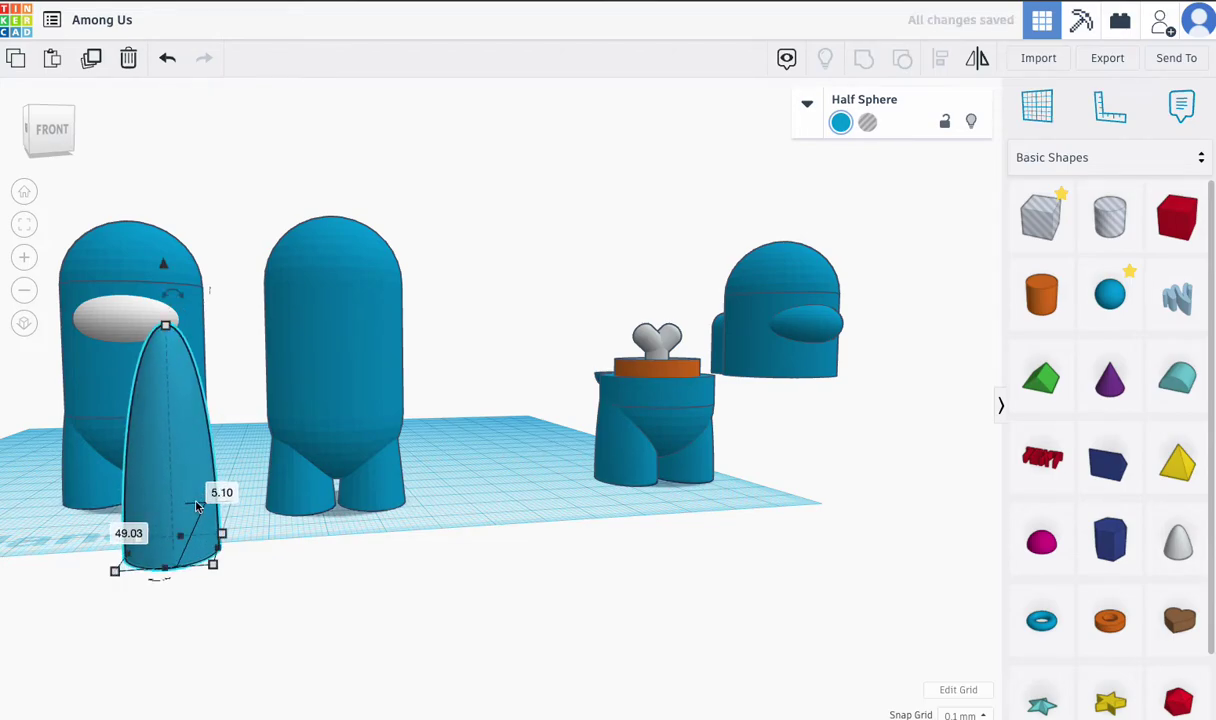
drag(281, 482, 235, 500)
right_drag(235, 500, 271, 491)
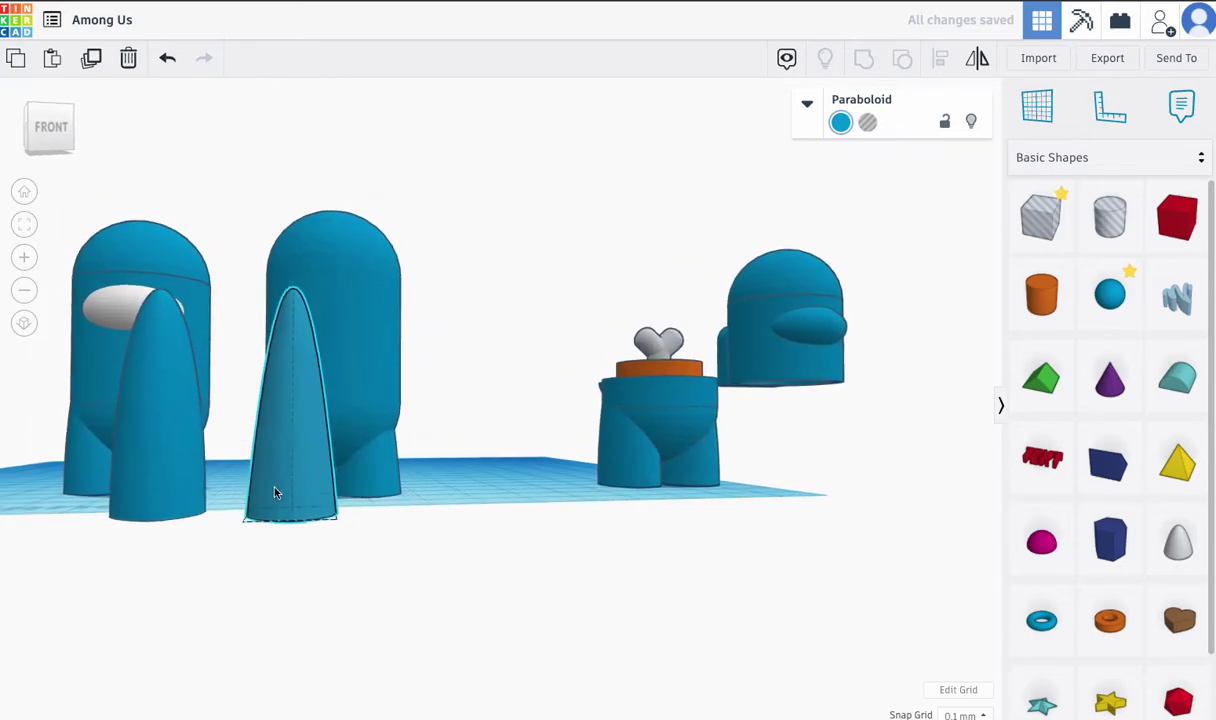
key(ctrl+z)
key(ctrl+z)
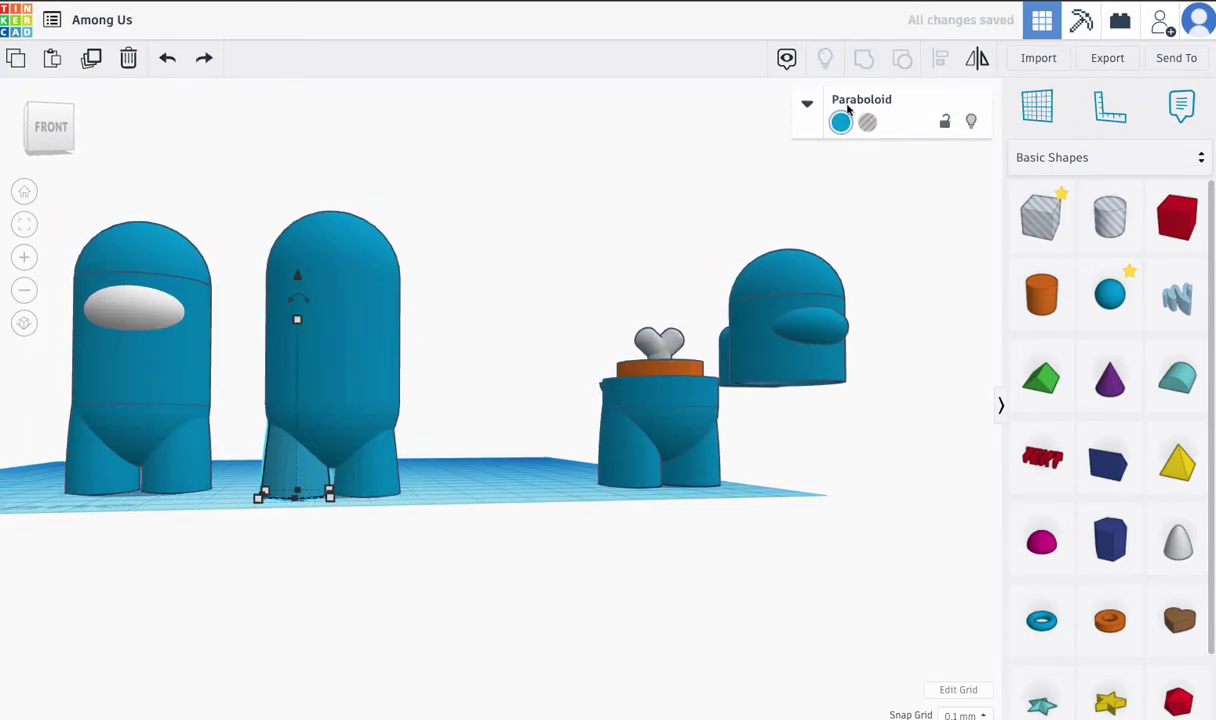
- Check the duplicated leg's Steps setting and view both legs from slightly above
click(807, 107)
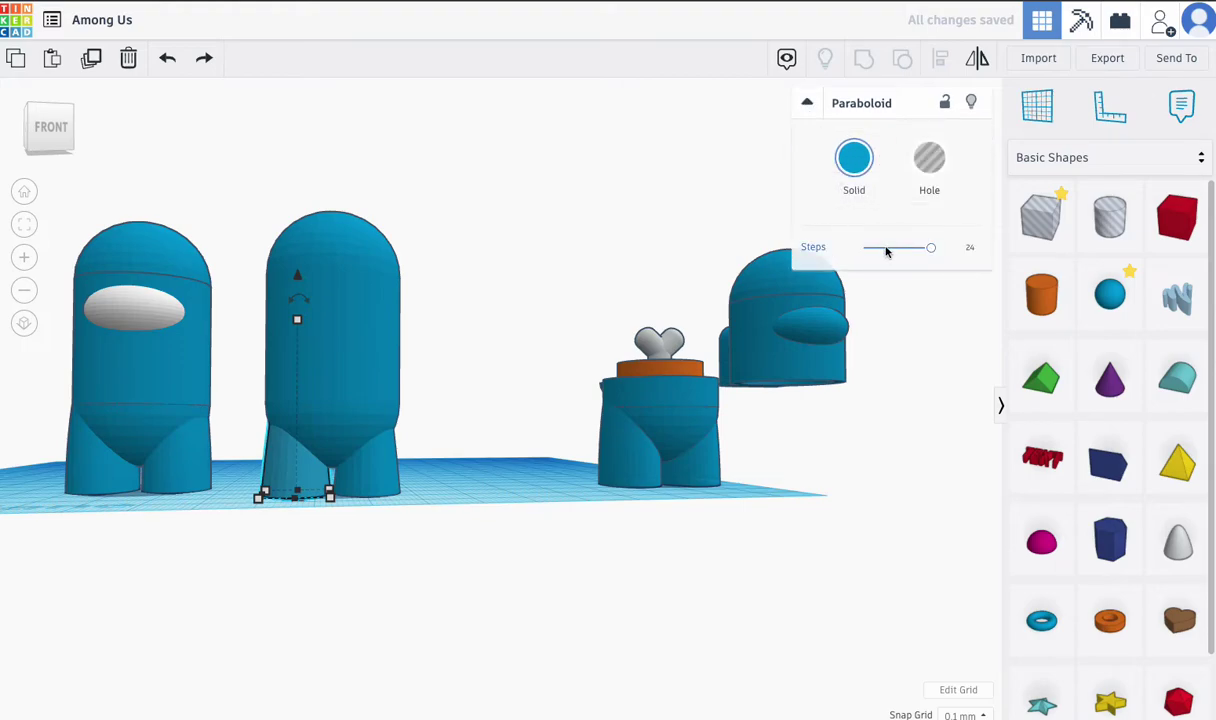
click(807, 103)
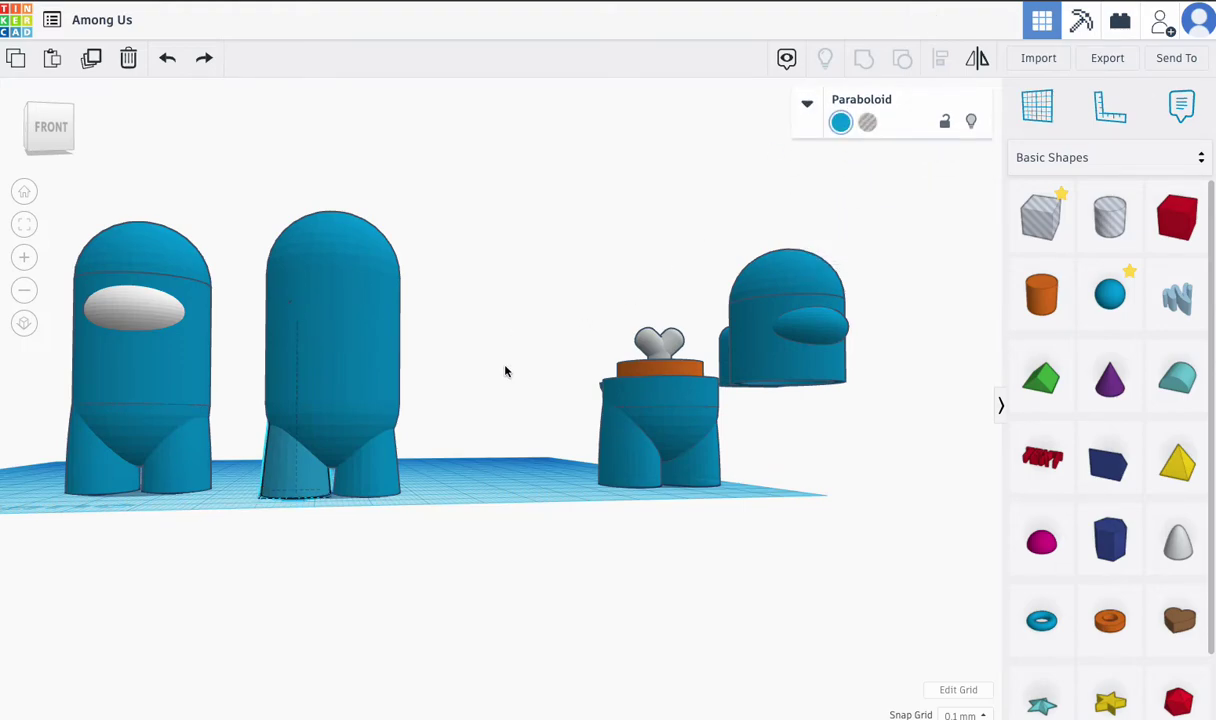
right_drag(487, 397, 524, 402)
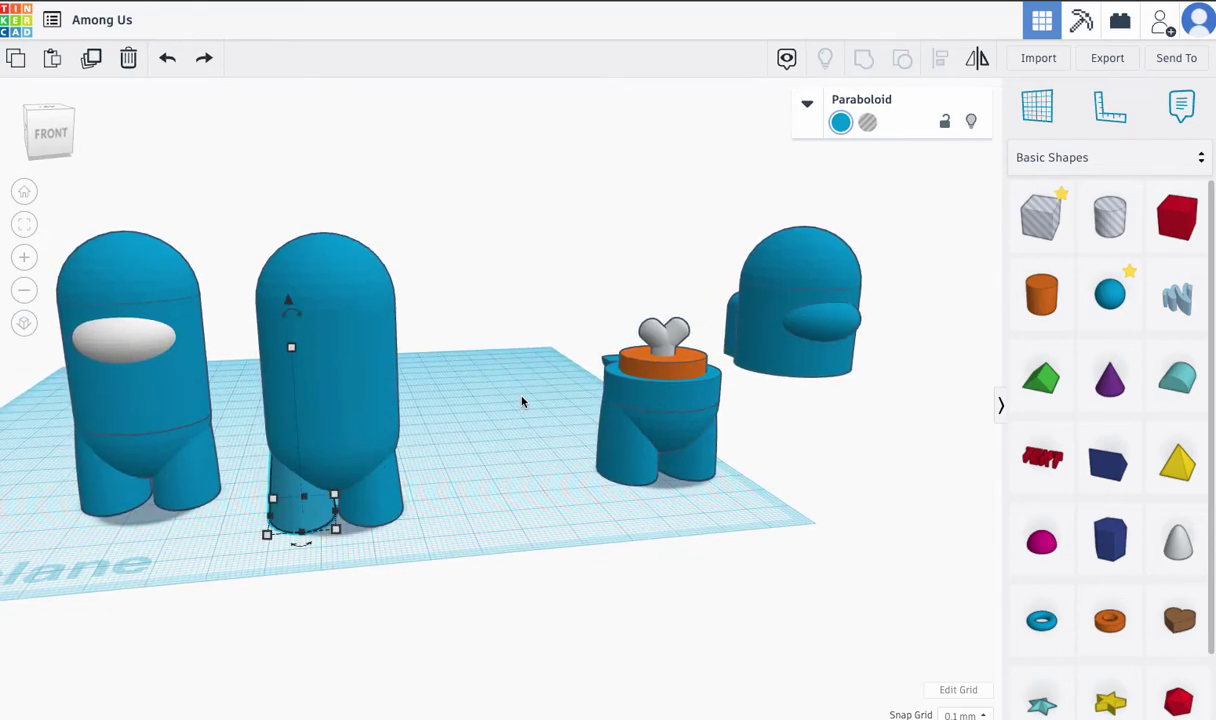
- Nudge the original paraboloid leg slightly outward, away from the duplicated leg
click(373, 487)
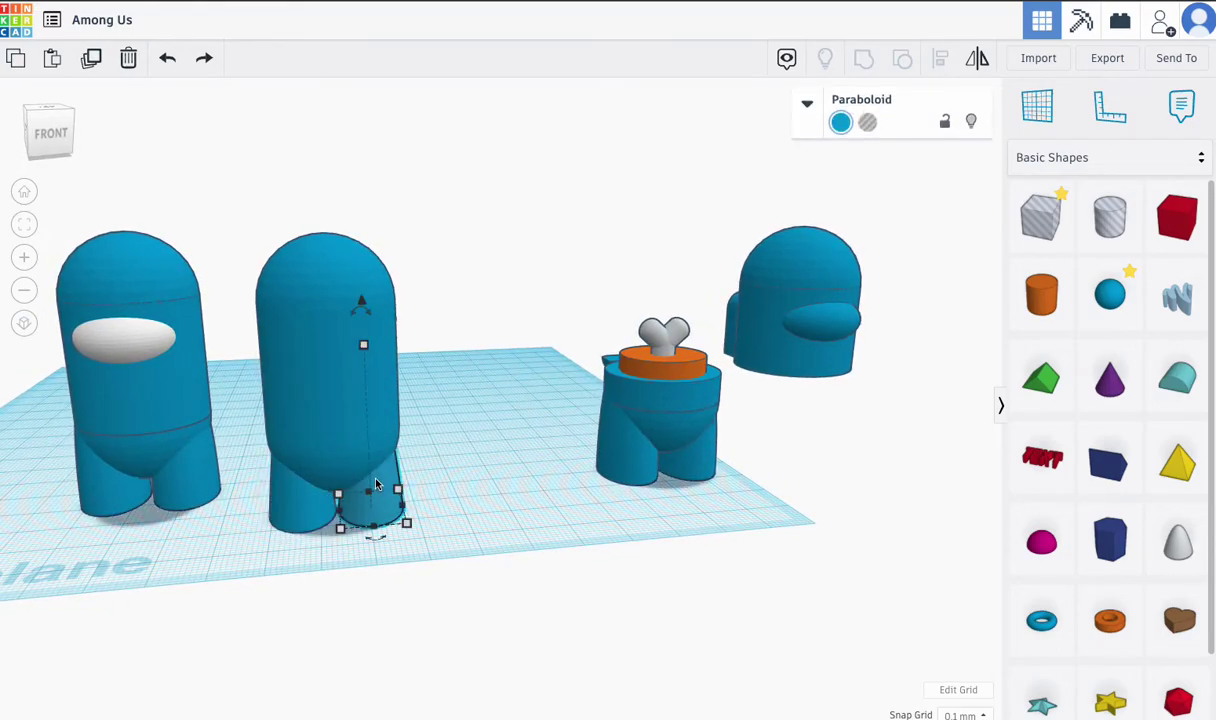
key(Right)
key(Right)
key(Right)
key(Right)
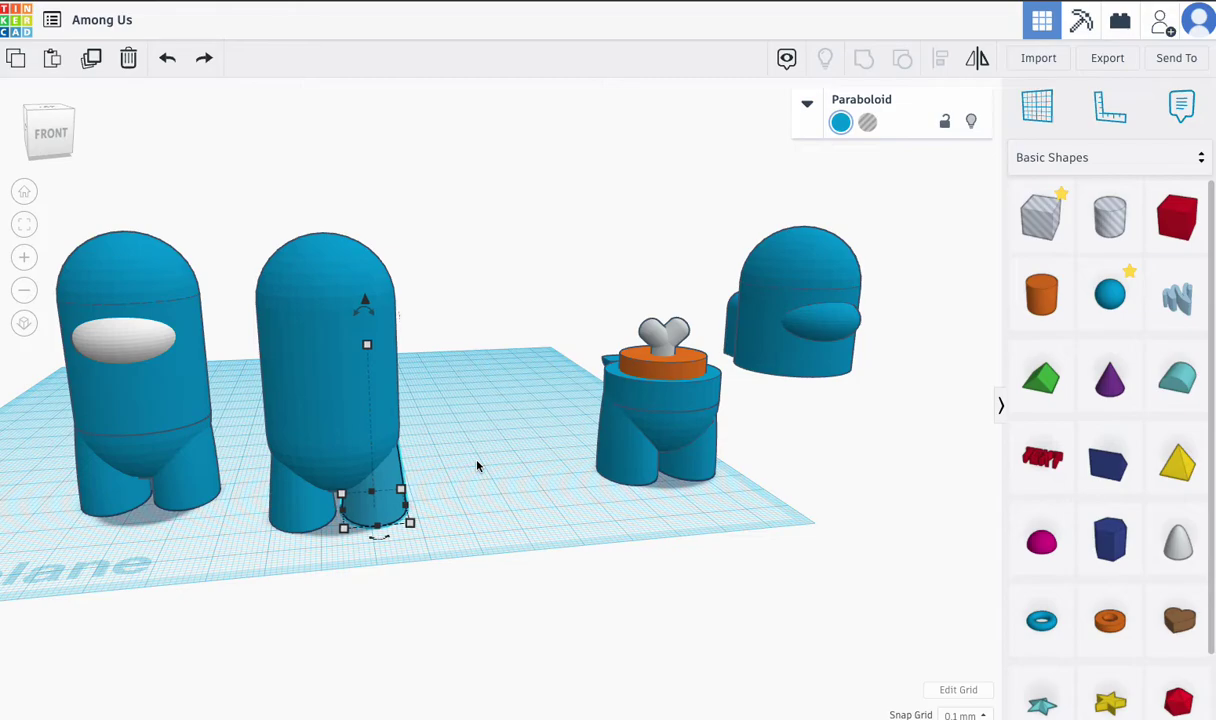
key(Right)
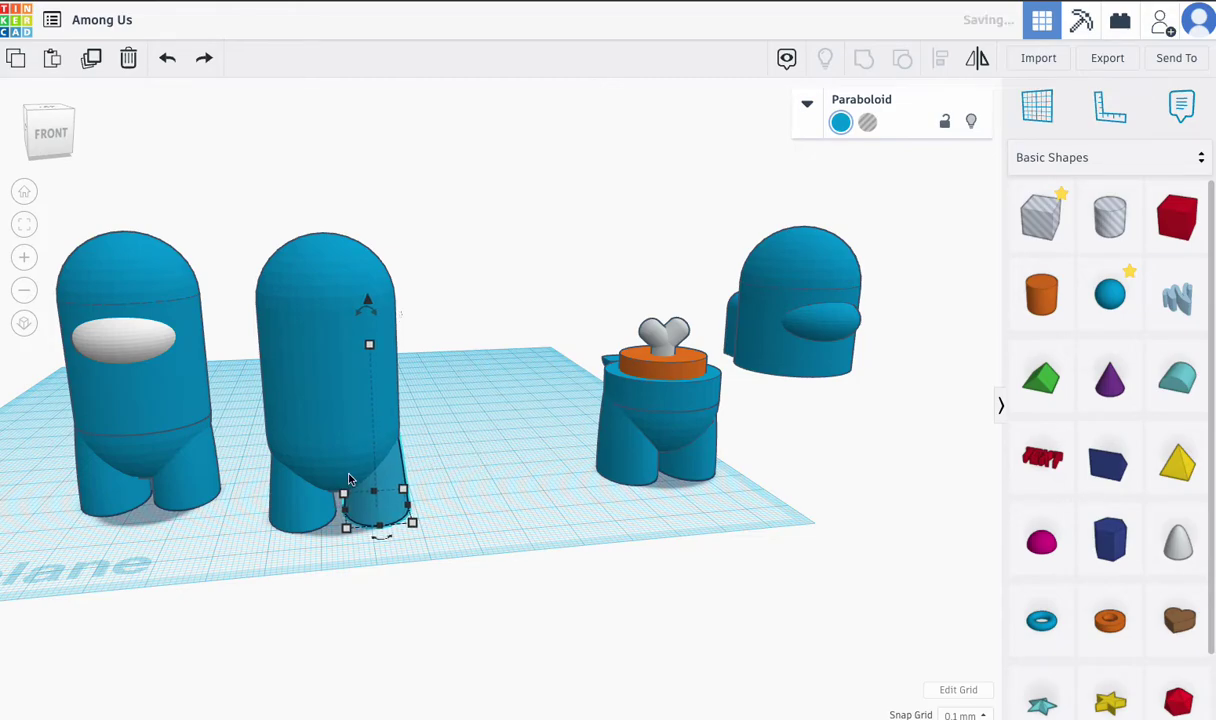
- Nudge the duplicated leg outward in small increments, aligning its outer edge with the capsule's side
click(314, 493)
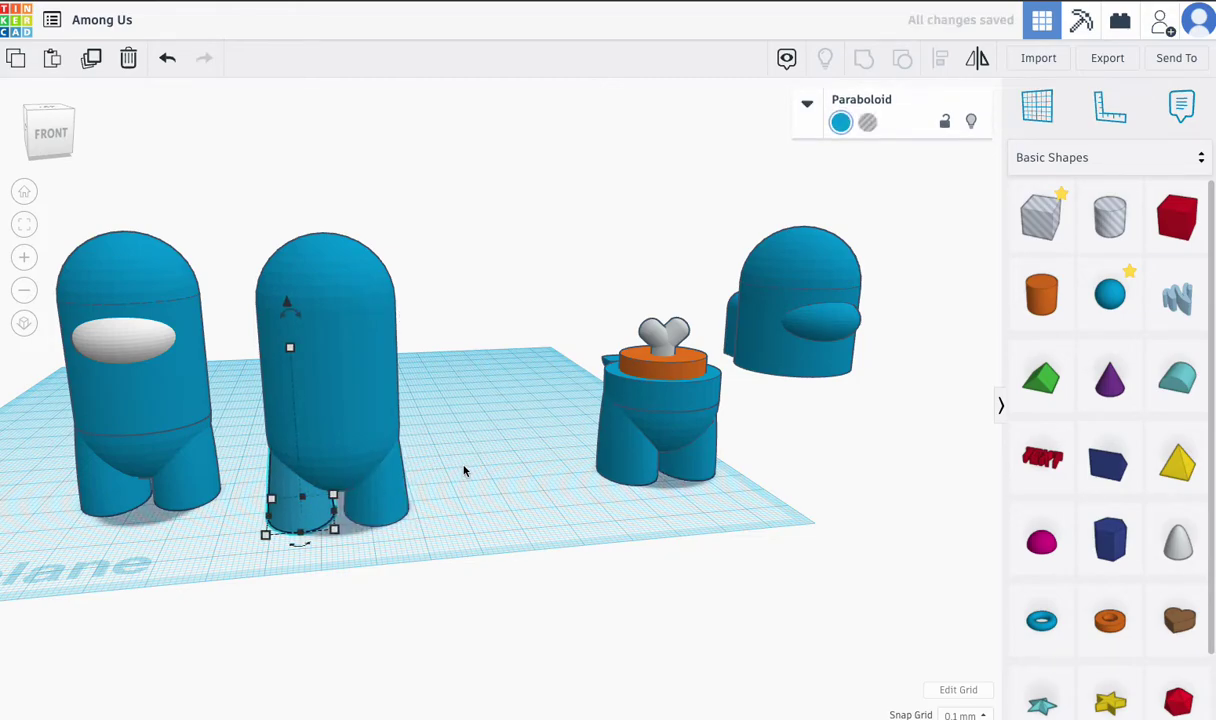
right_drag(464, 470, 404, 451)
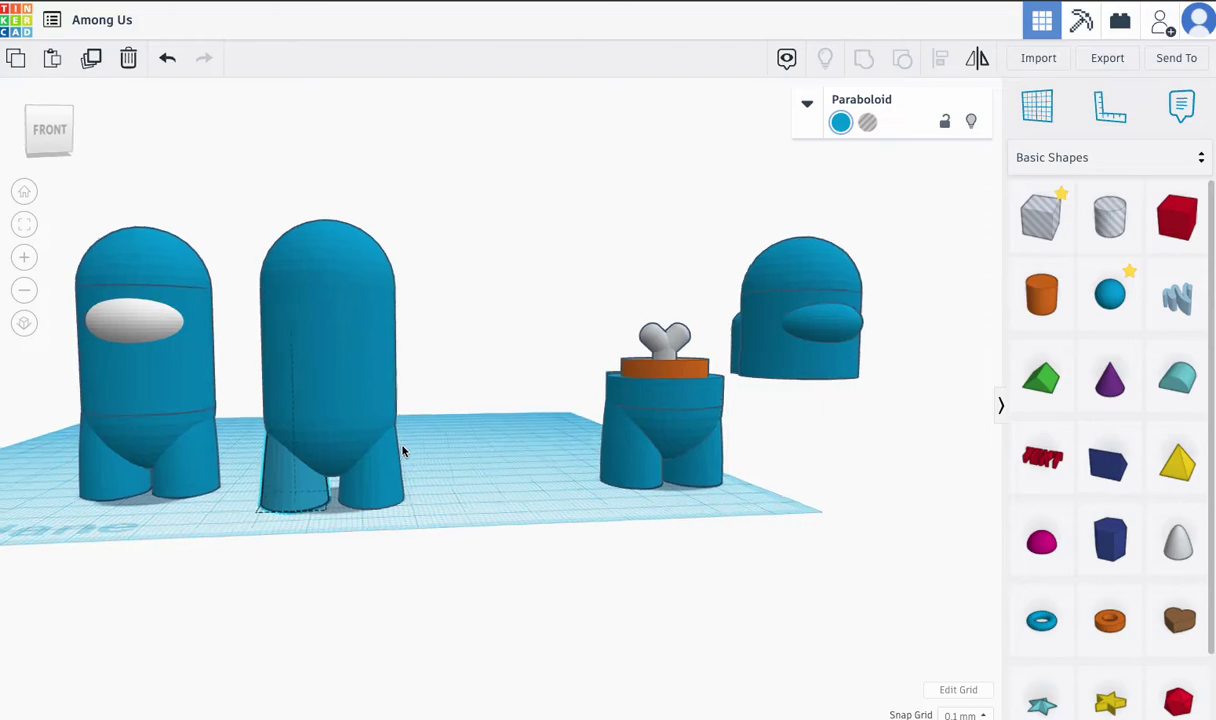
scroll(380, 445, up, 4)
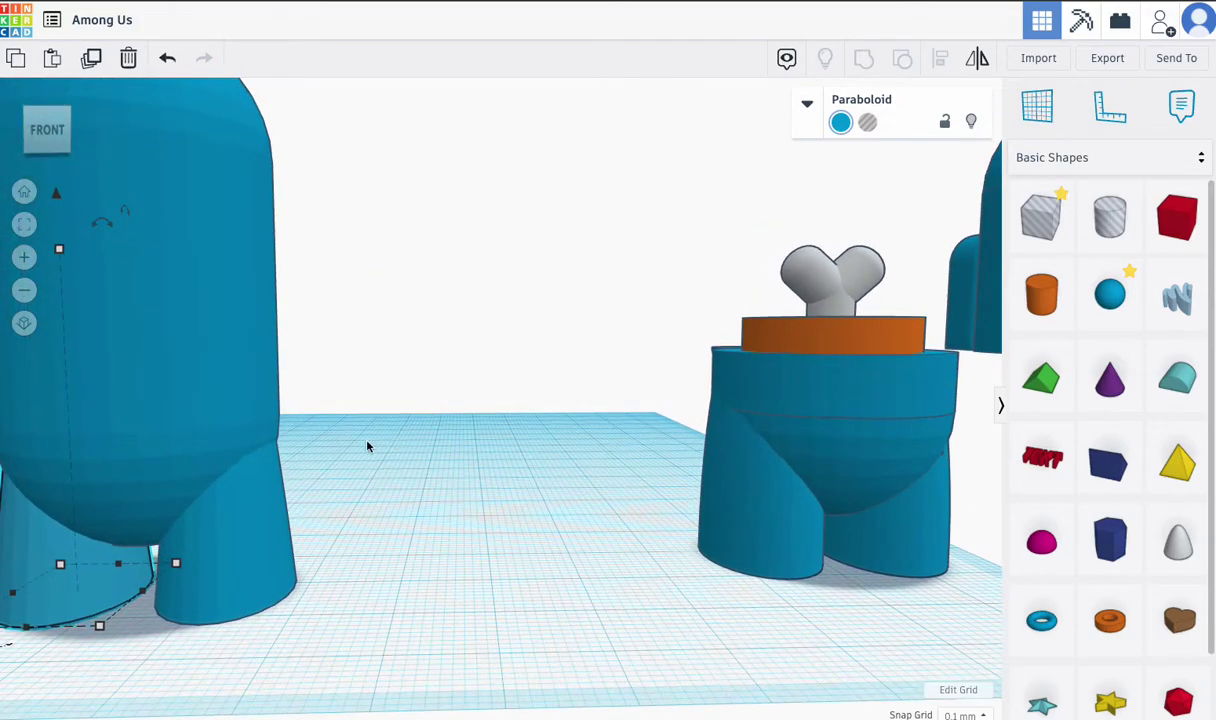
click(275, 450)
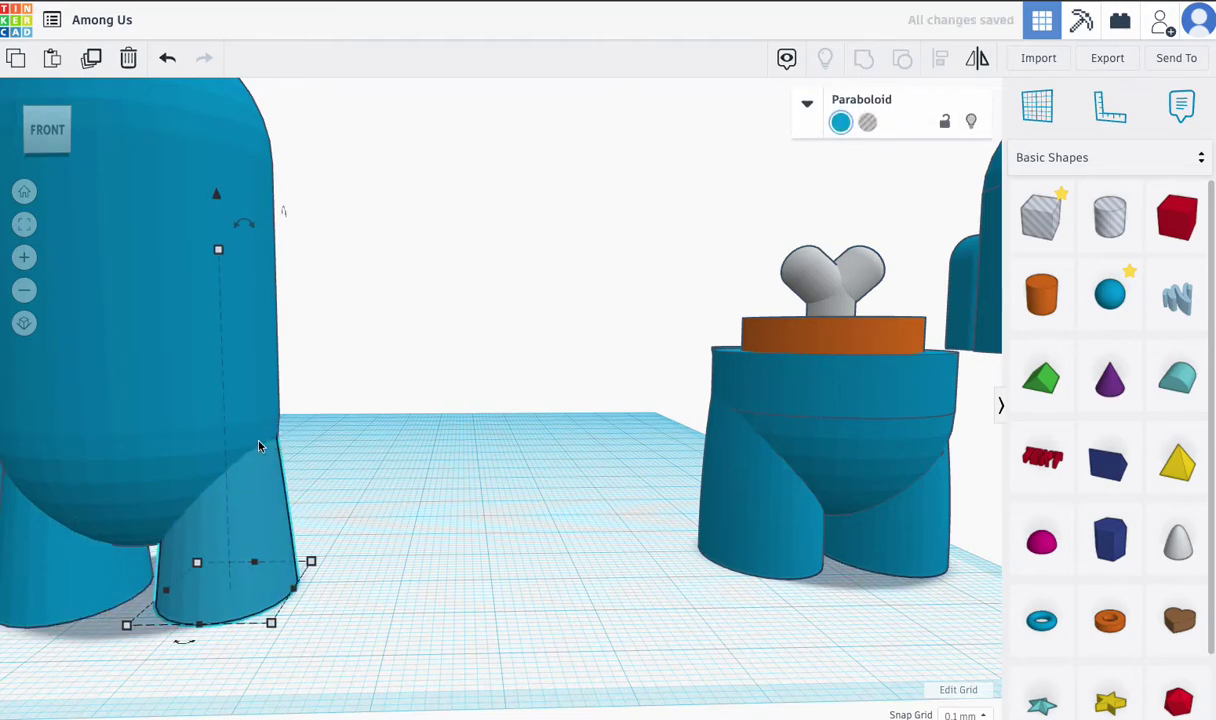
click(40, 545)
click(24, 228)
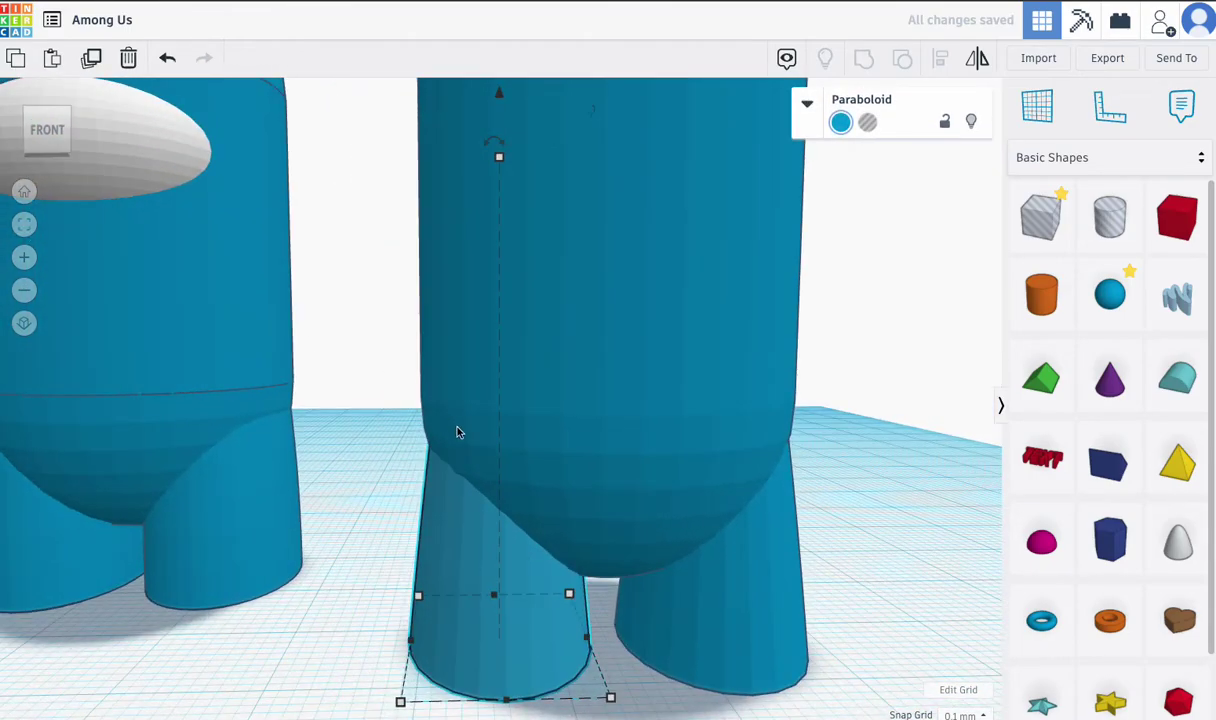
right_drag(450, 475, 417, 437)
key(Left)
key(Left)
key(Left)
key(Left)
key(Left)
key(Left)
key(Left)
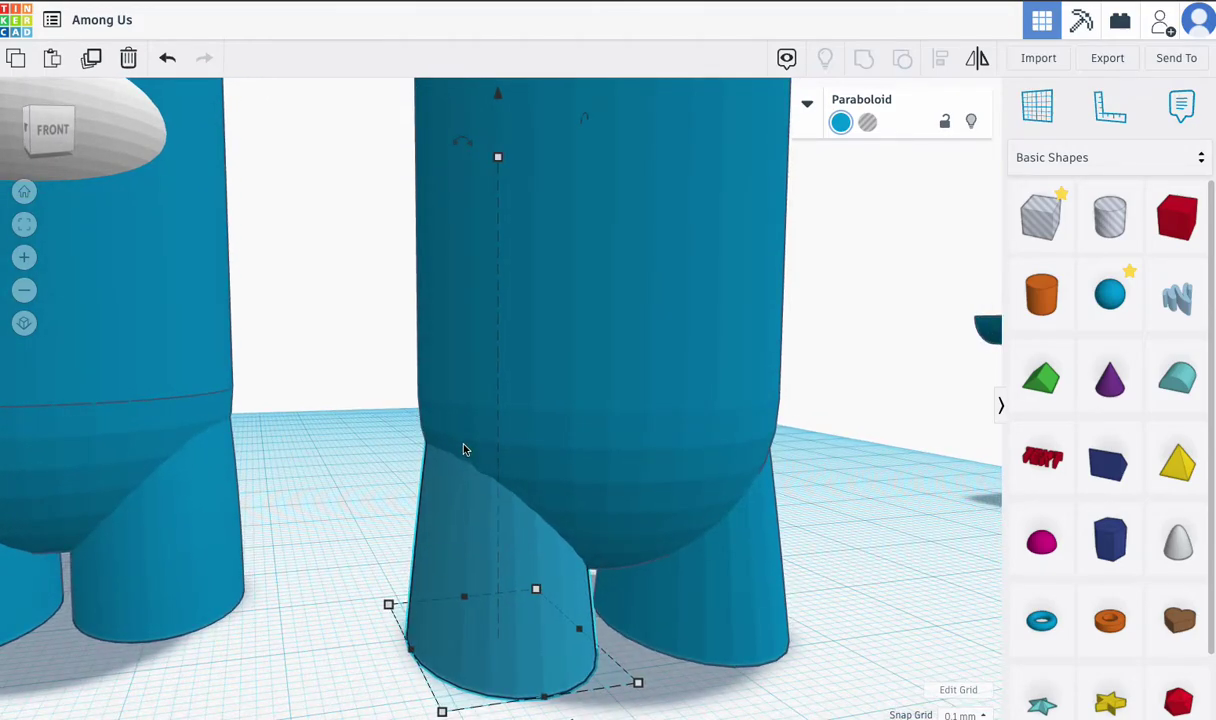
right_drag(472, 451, 559, 472)
scroll(575, 448, down, 4)
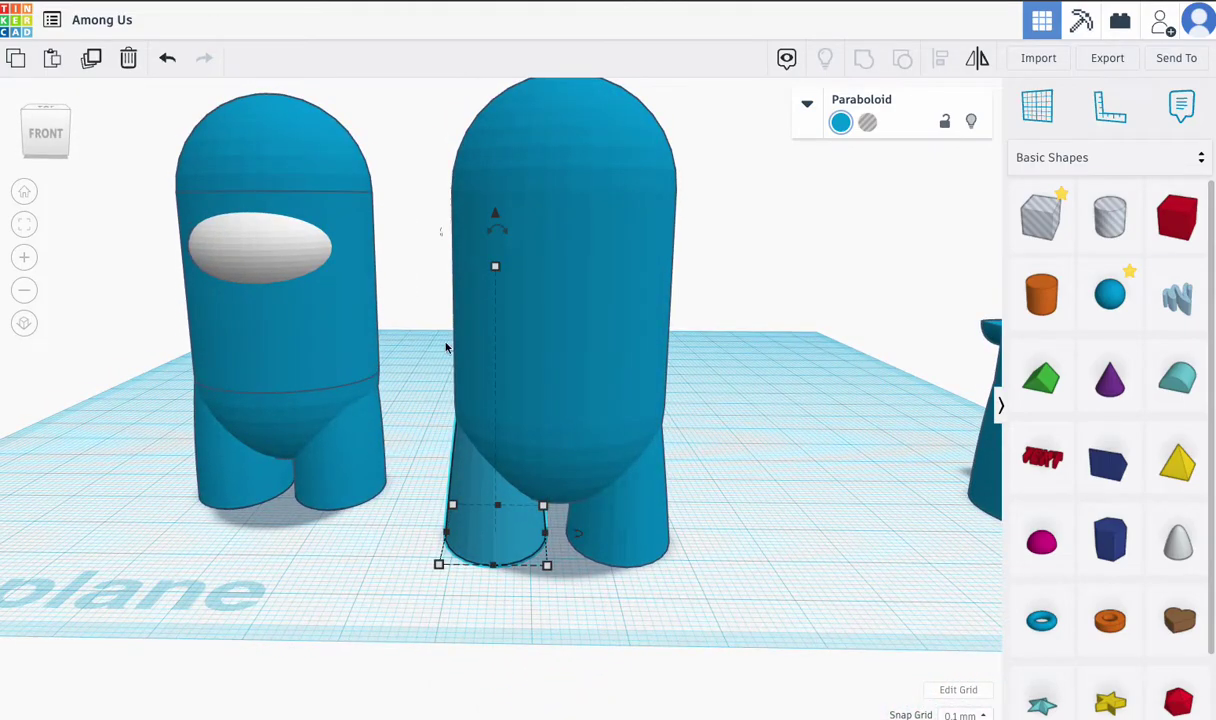
- Add a Sphere beside the capsule and recolour it white like the finished crewmate's visor
click(248, 261)
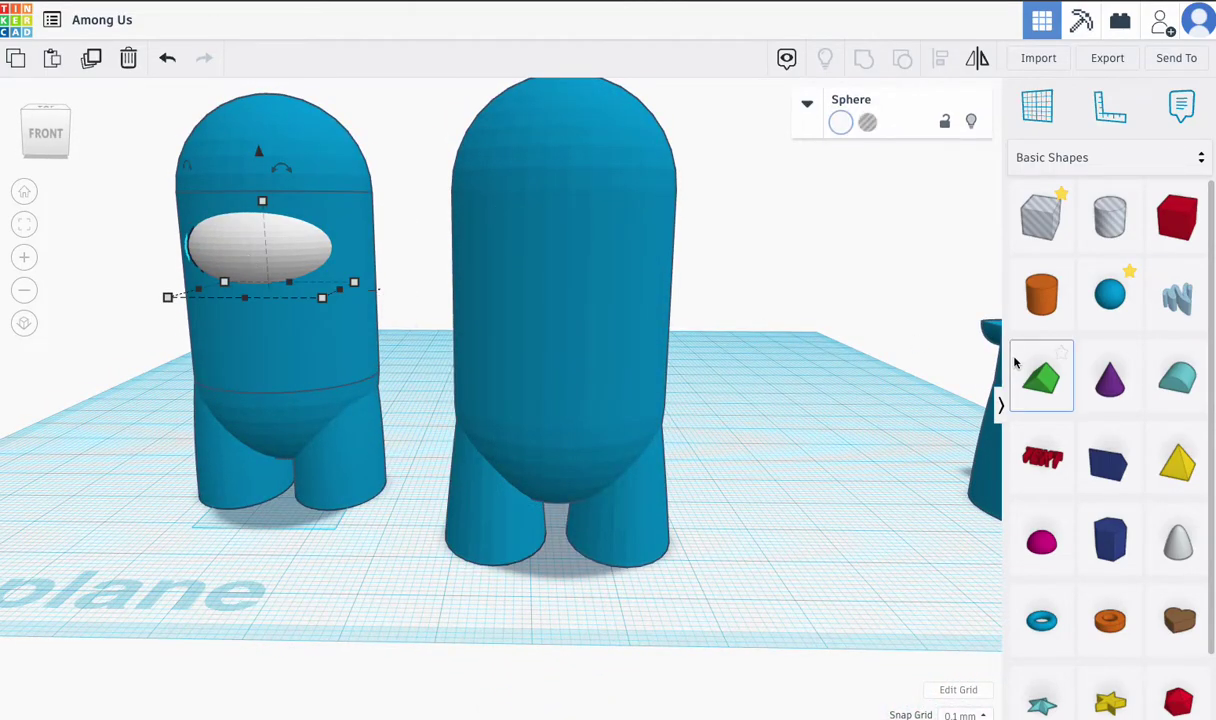
drag(1113, 290, 730, 534)
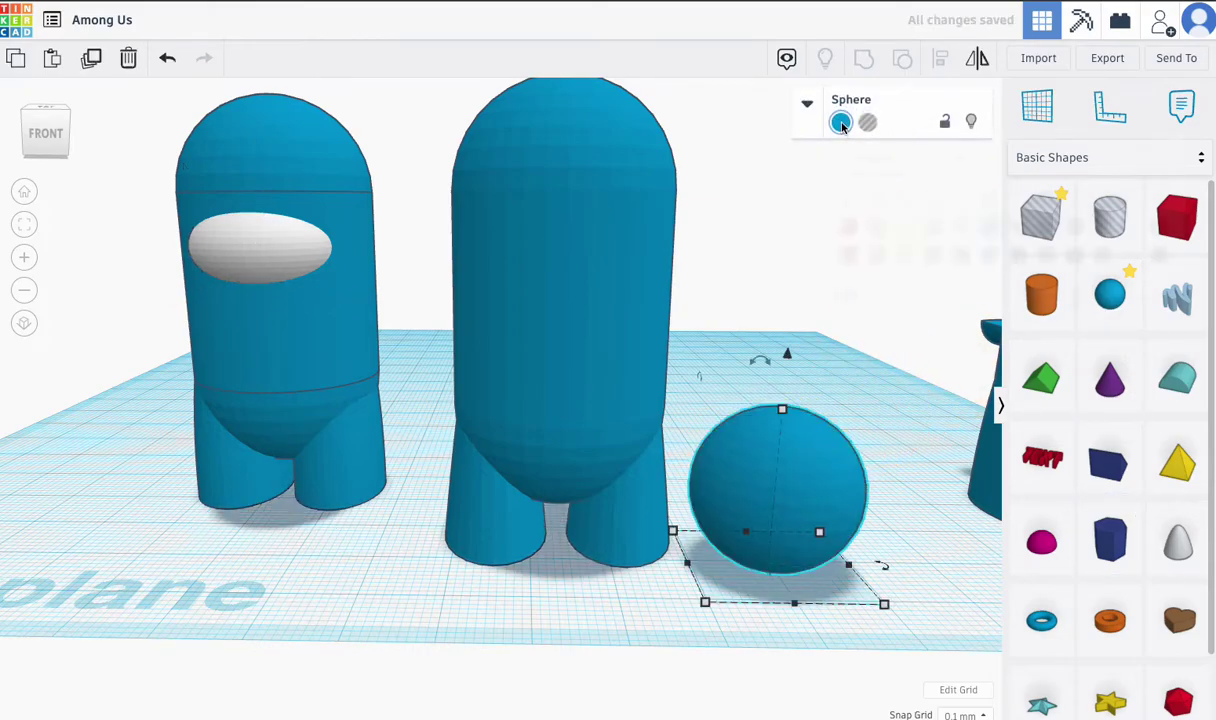
click(841, 123)
click(1131, 199)
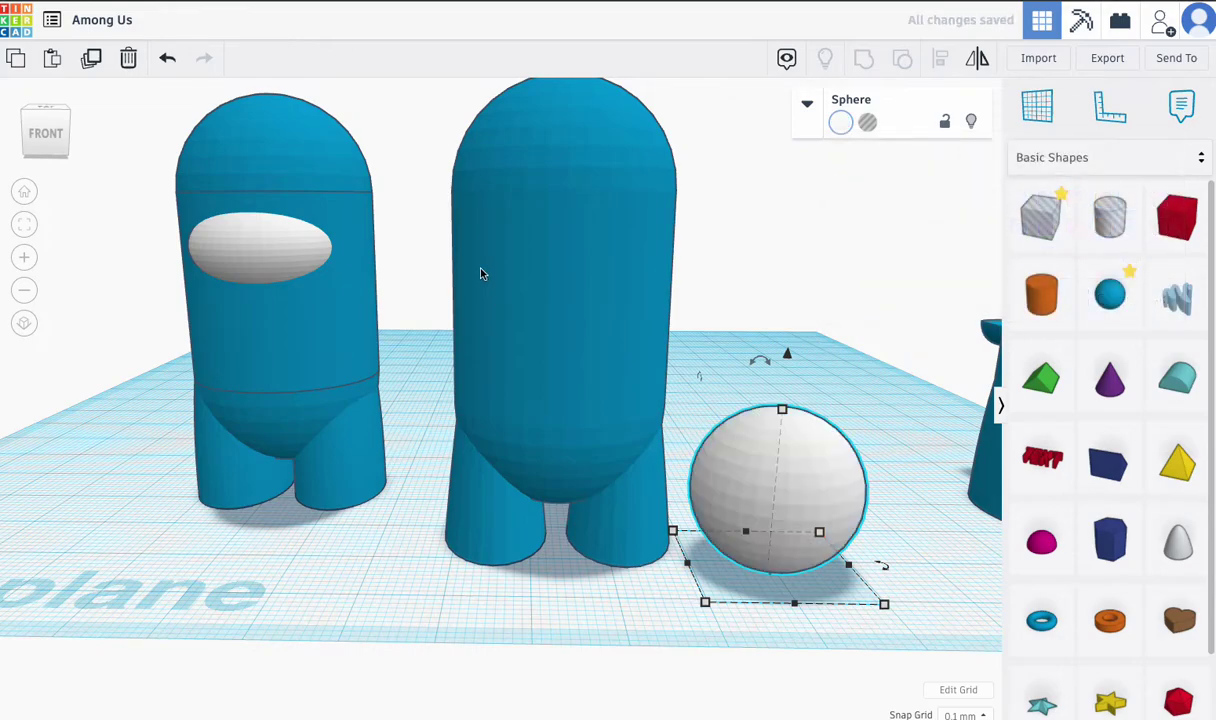
- Set the white sphere's height to 12 mm to match the finished crewmate's visor
click(294, 249)
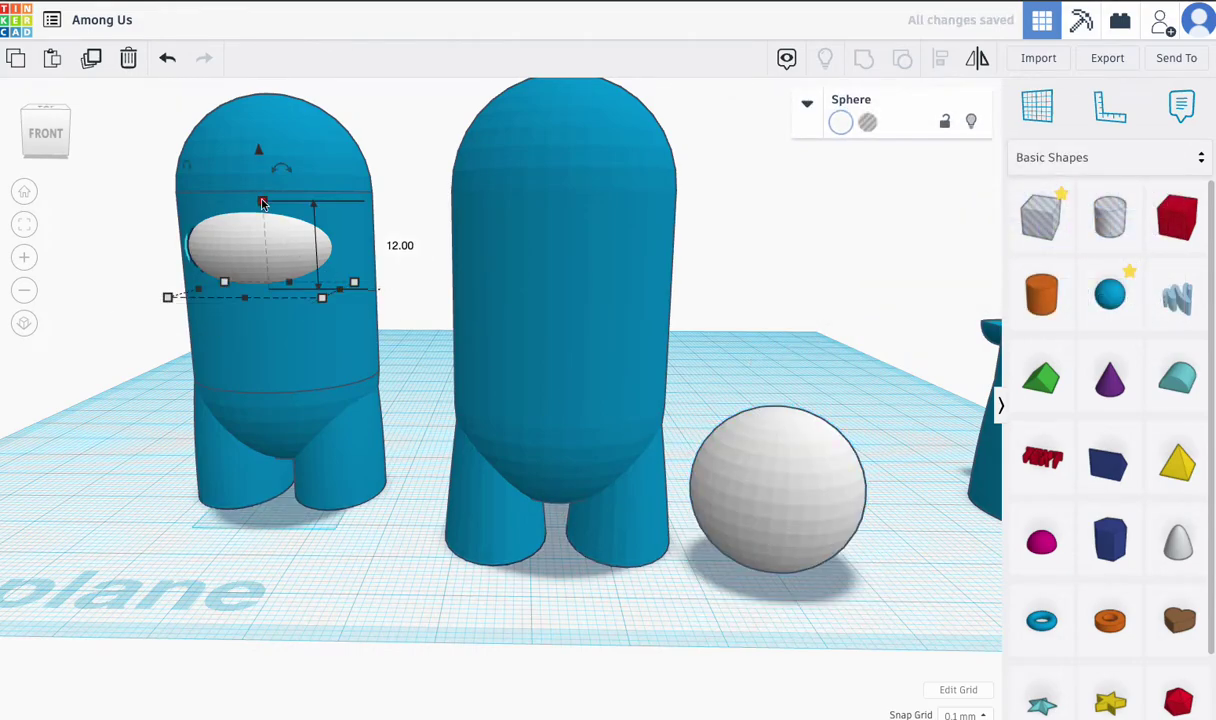
click(785, 468)
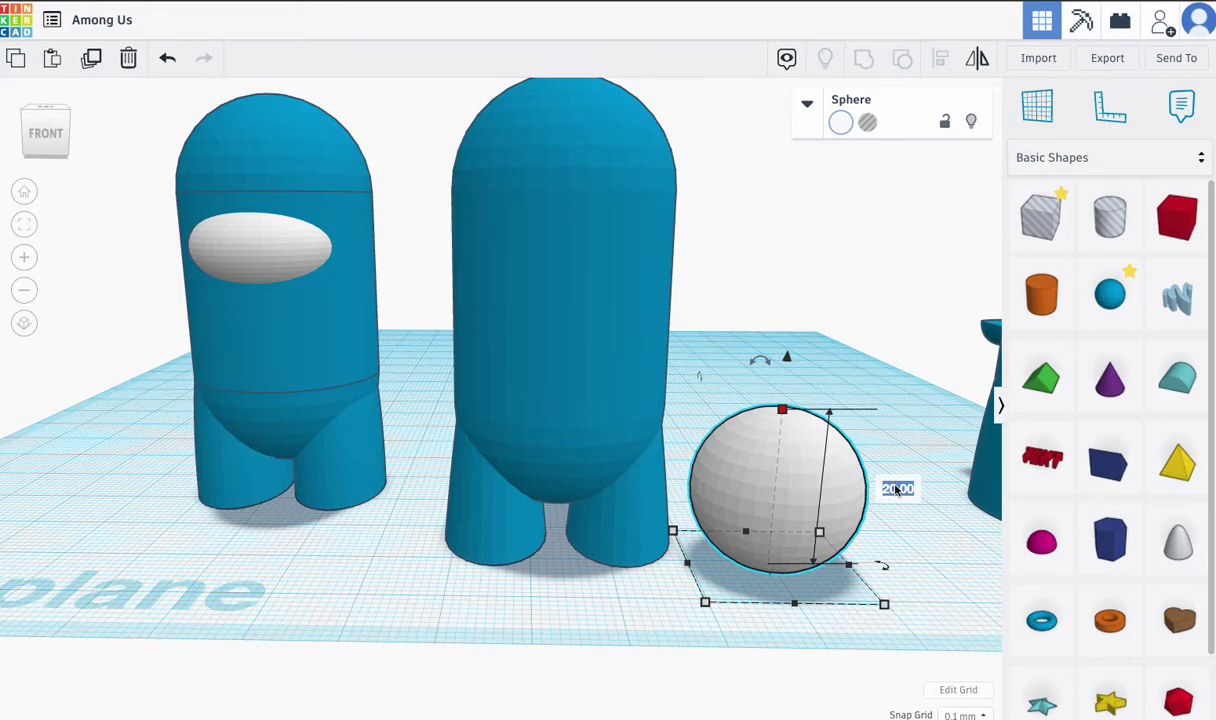
drag(829, 411, 867, 485)
- Place the flattened sphere against the capsule's front as a visor, raise it 33.3 mm, and check its position from the side
drag(803, 515, 580, 498)
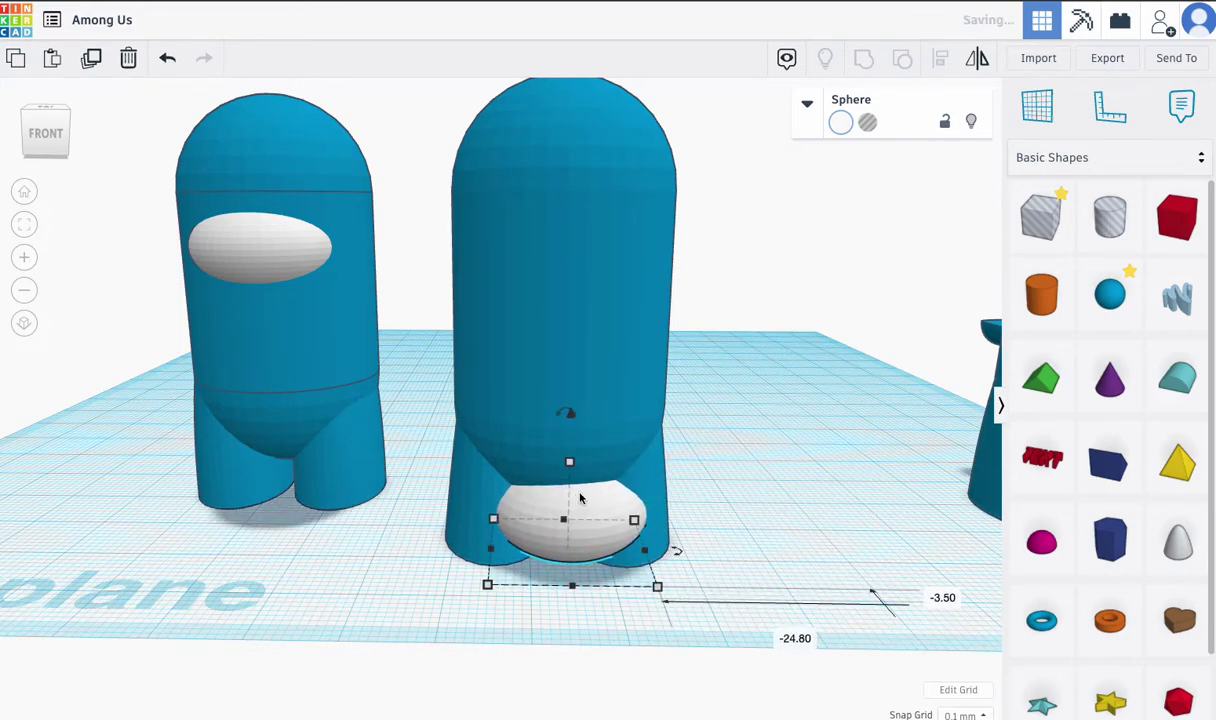
drag(570, 419, 561, 141)
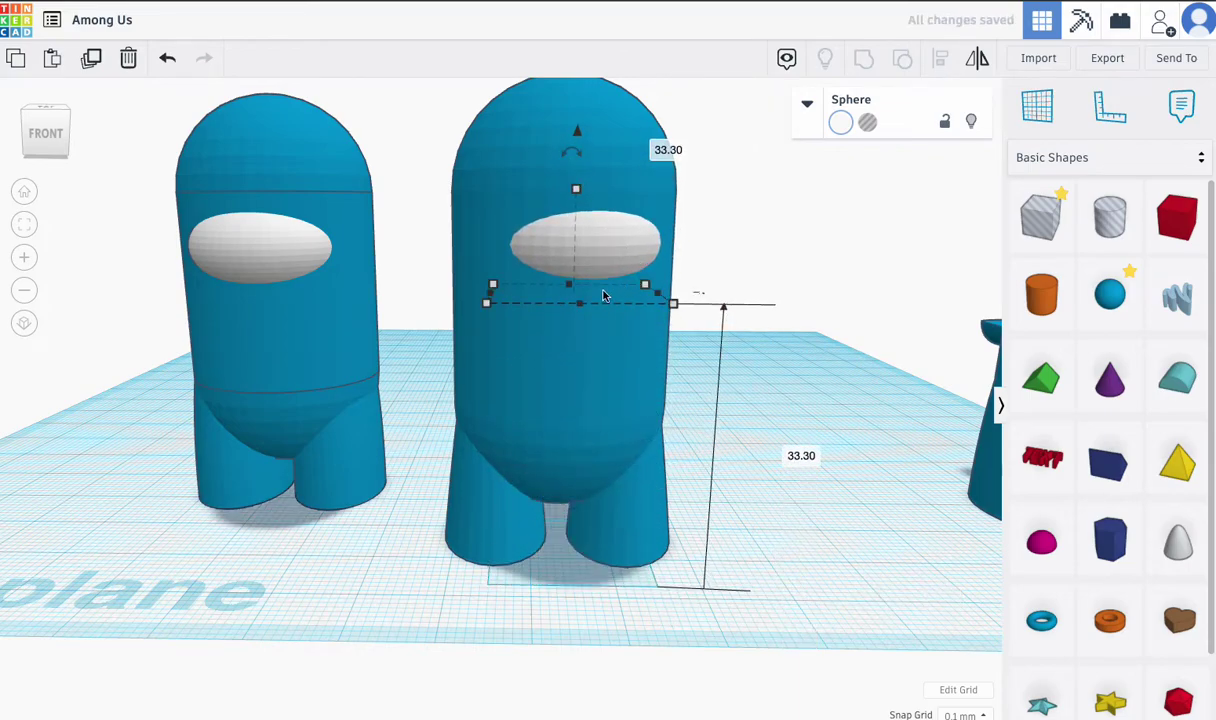
right_drag(516, 266, 304, 308)
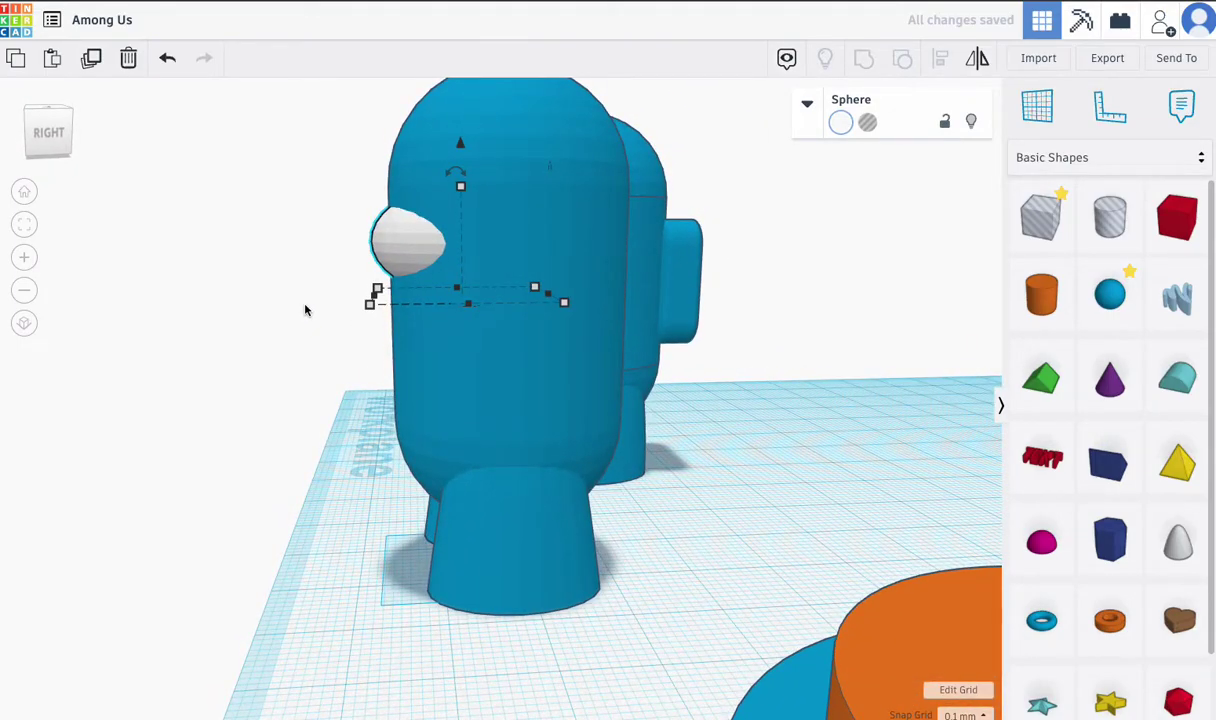
- Nudge the white visor sphere outward so it protrudes farther from the capsule's front
key(Left)
key(Left)
key(Left)
key(Left)
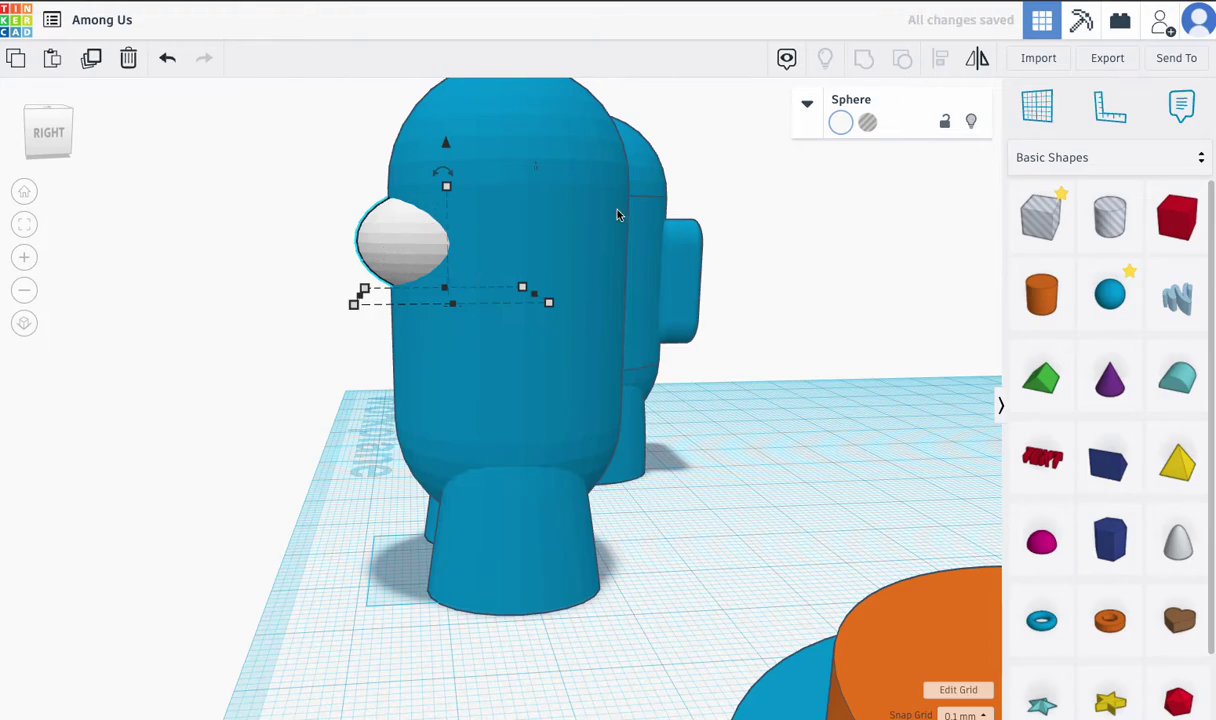
- Set the visor sphere's steps to 24 to smooth its surface
click(806, 107)
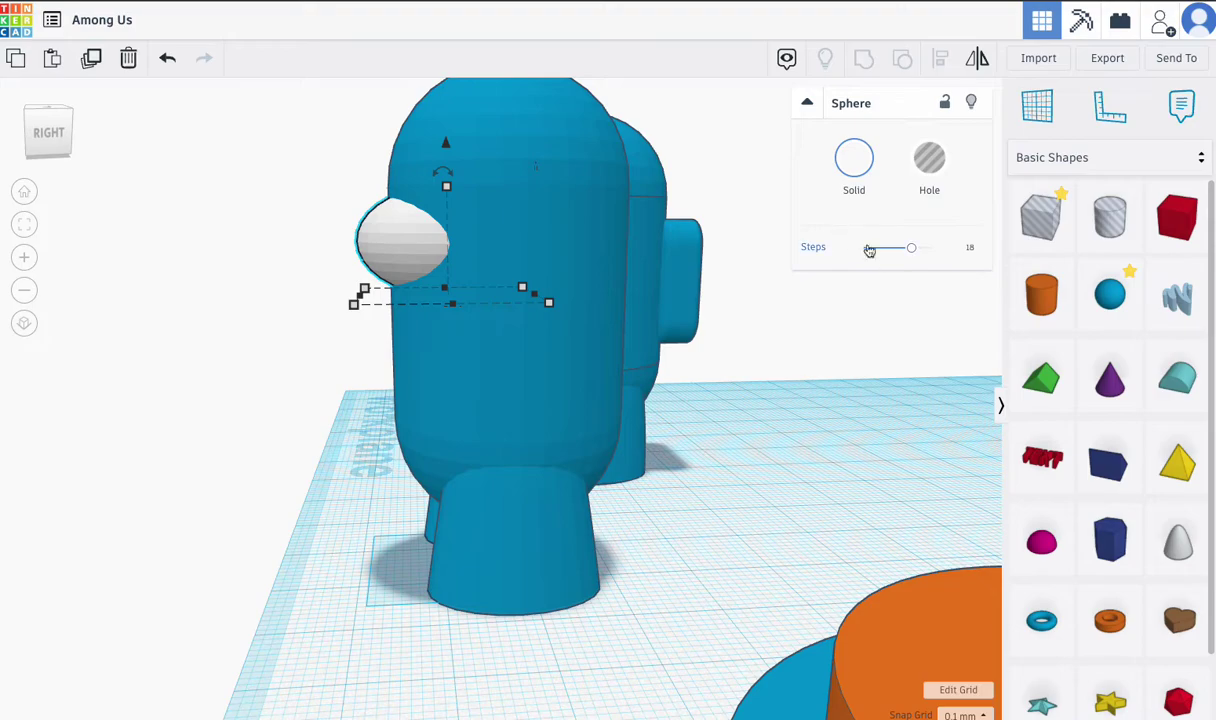
drag(912, 250, 963, 250)
right_drag(500, 295, 770, 300)
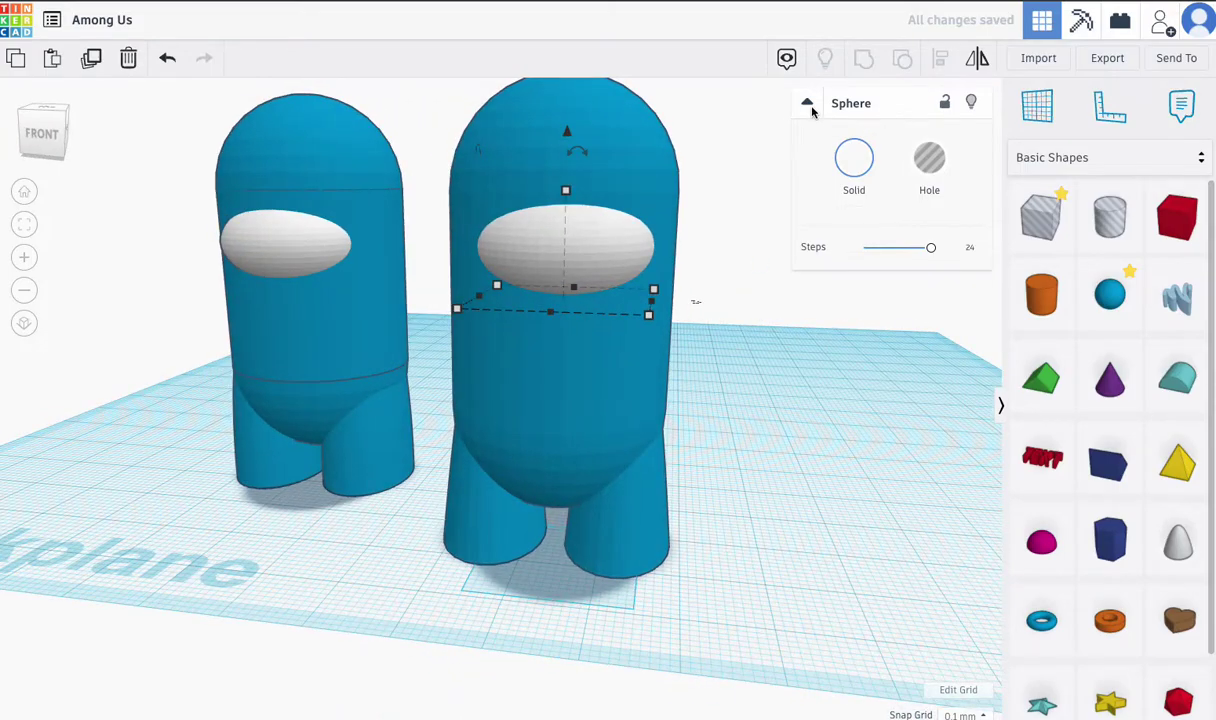
click(807, 104)
- Add a Box behind the capsule for the backpack, with a radius of 5 and 20 steps
right_drag(706, 263, 625, 276)
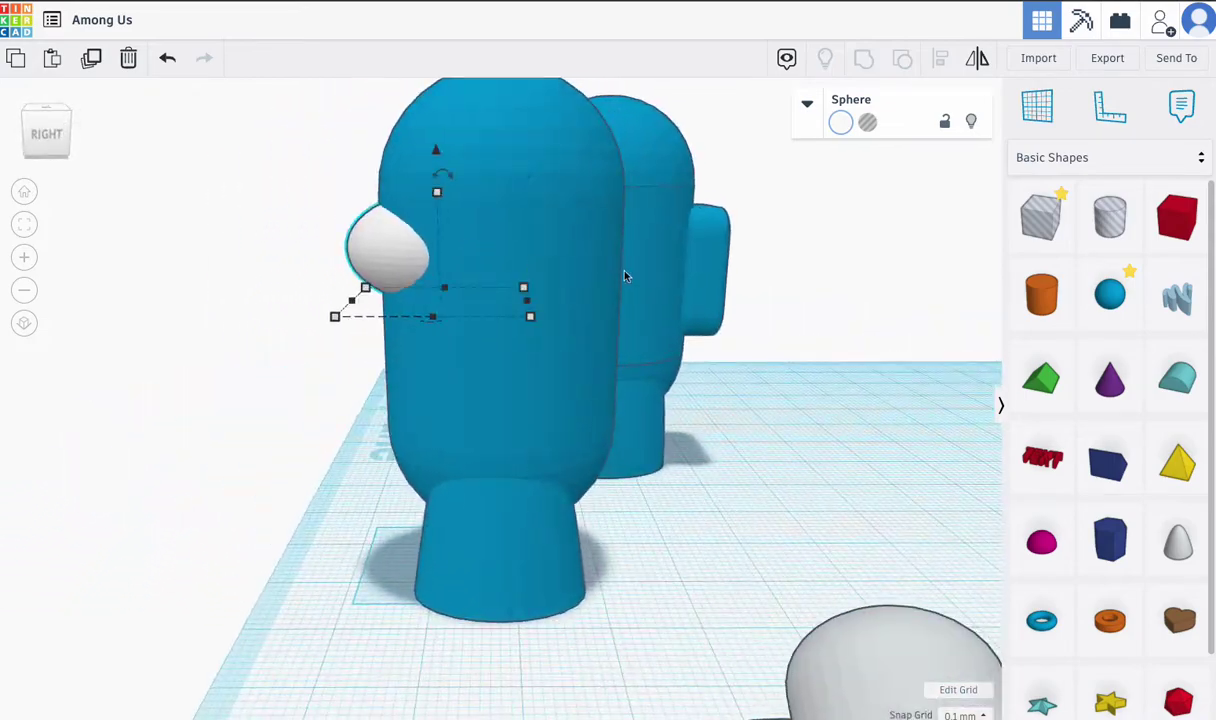
click(718, 280)
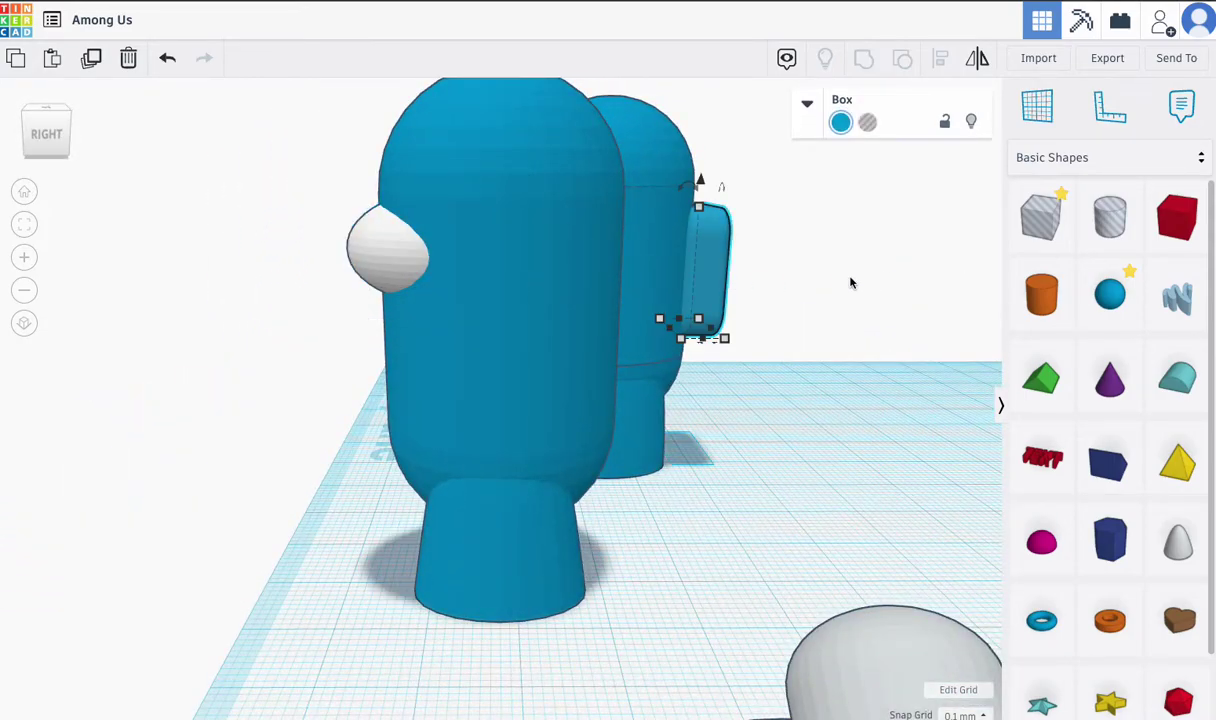
drag(1177, 218, 749, 549)
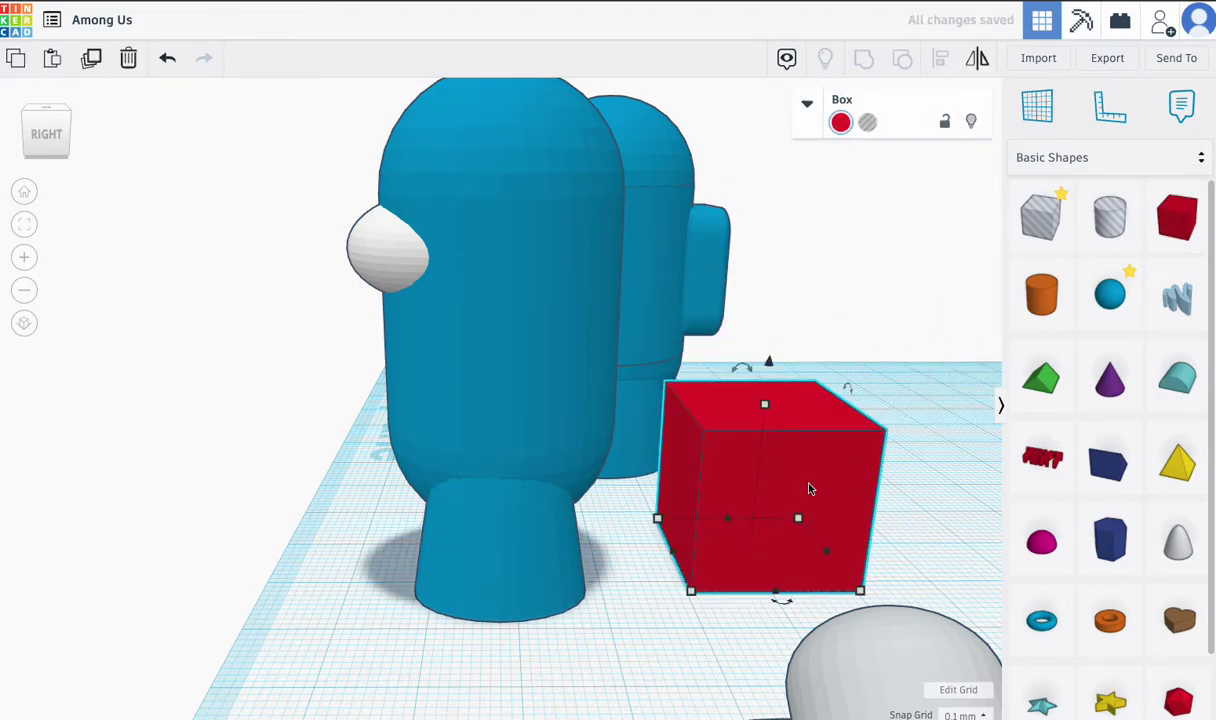
click(809, 106)
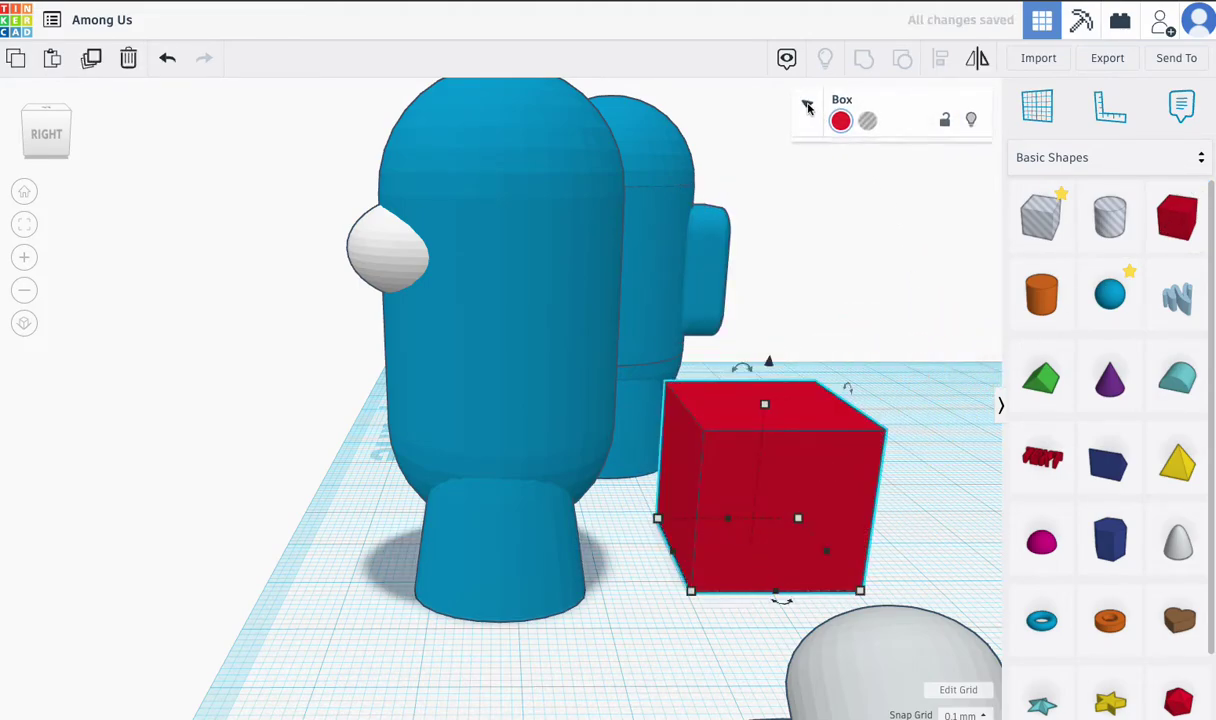
drag(866, 251, 883, 255)
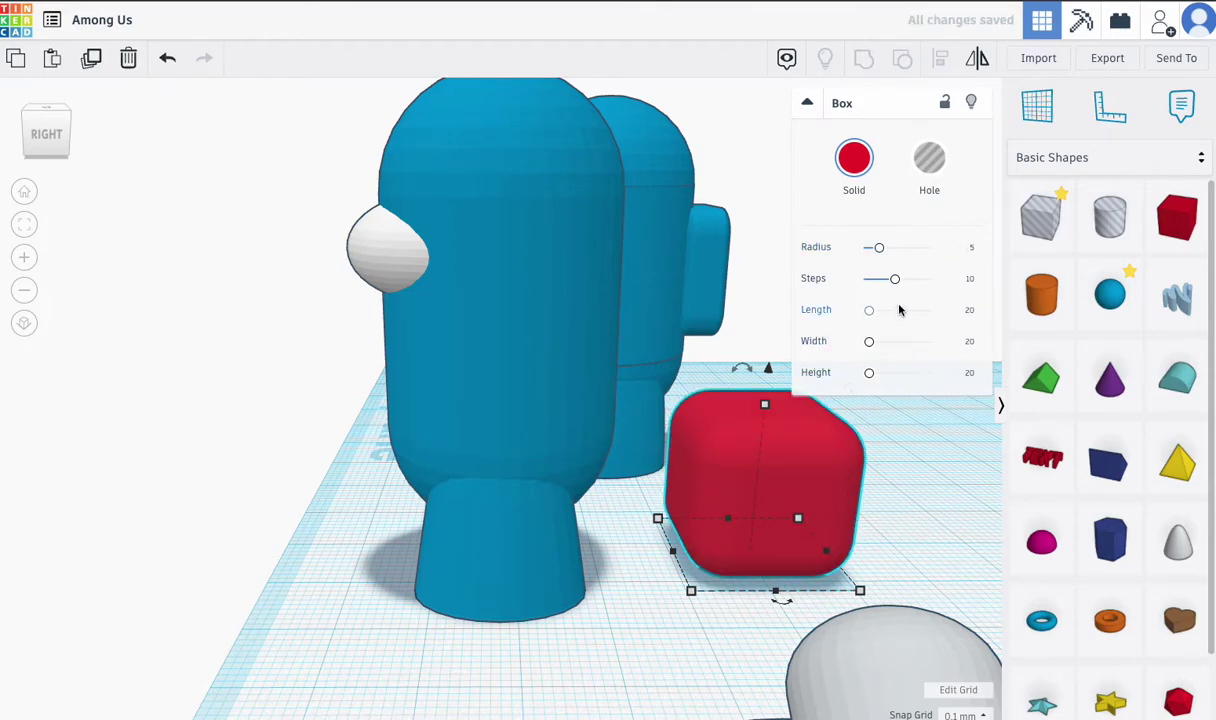
drag(900, 283, 975, 291)
- Check the finished backpack's dimensions and resize the red box's base to 7 mm by 17 mm
click(714, 305)
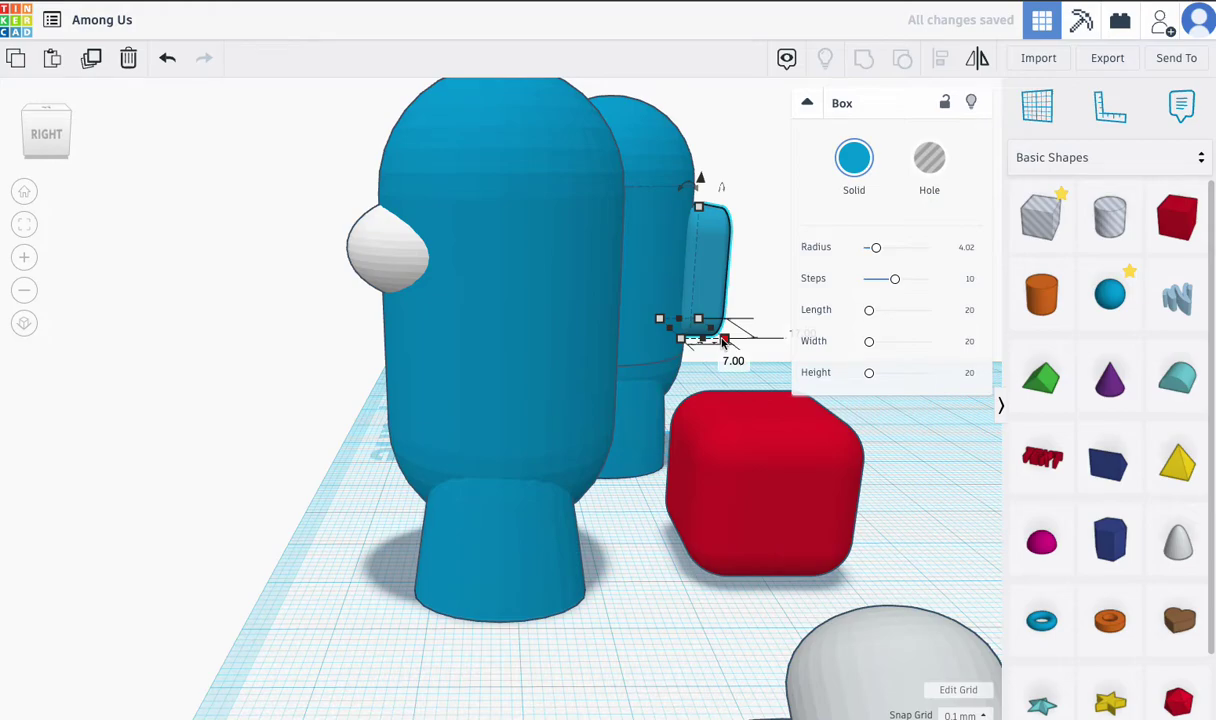
scroll(724, 342, down, 5)
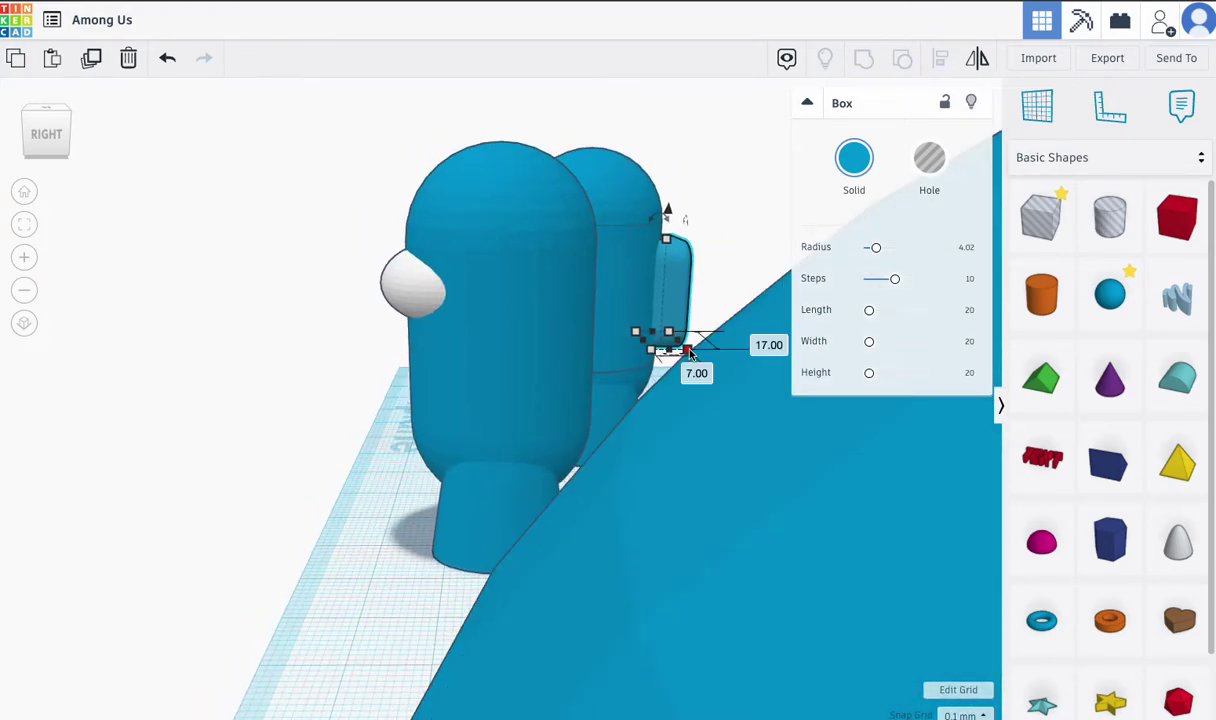
scroll(702, 350, up, 3)
click(703, 447)
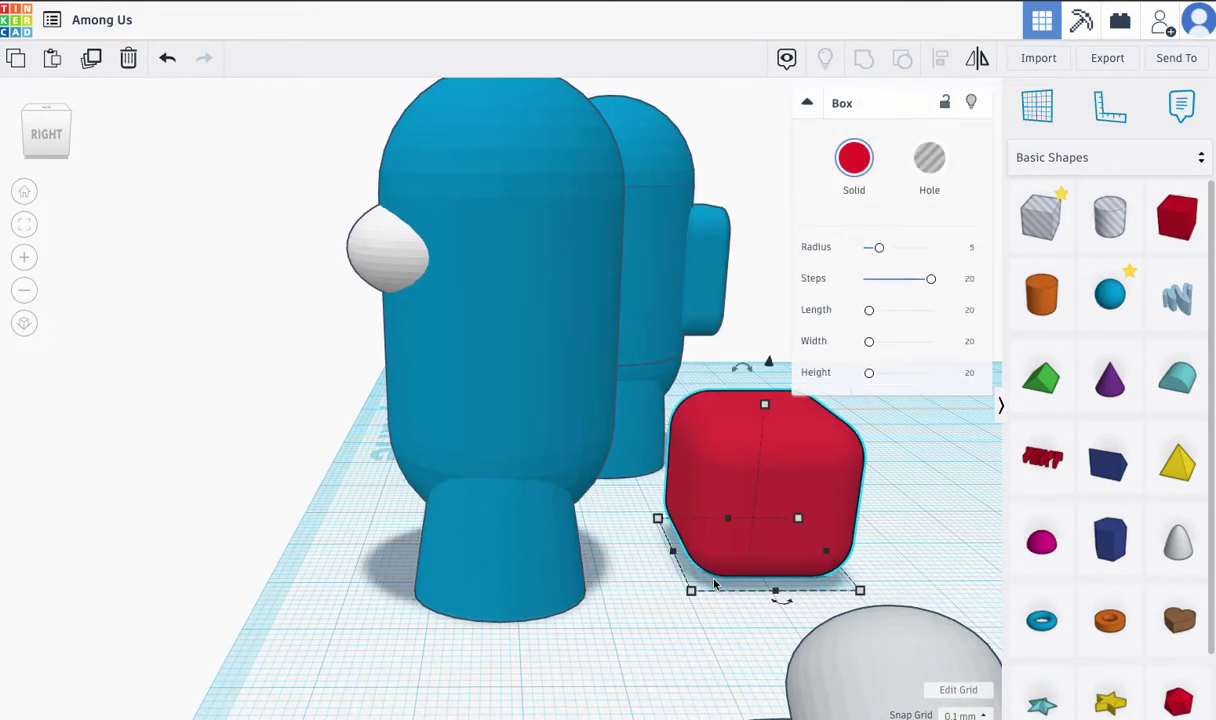
mouse_move(691, 592)
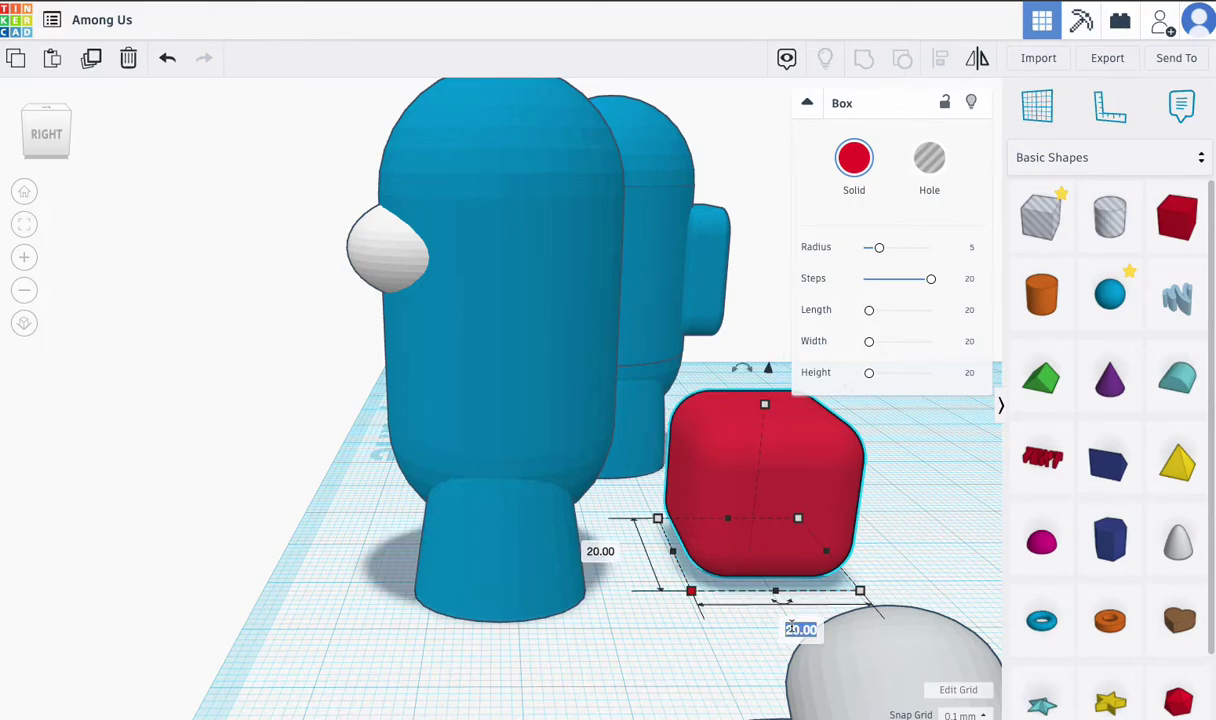
key(Return)
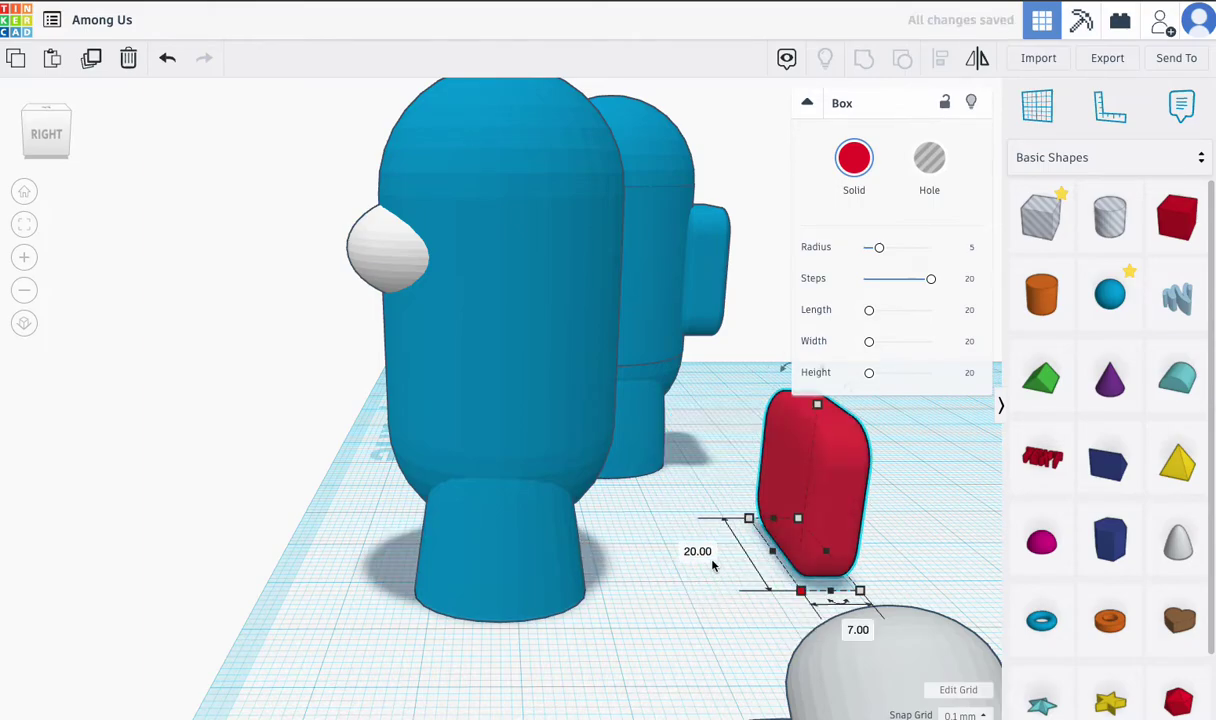
click(708, 553)
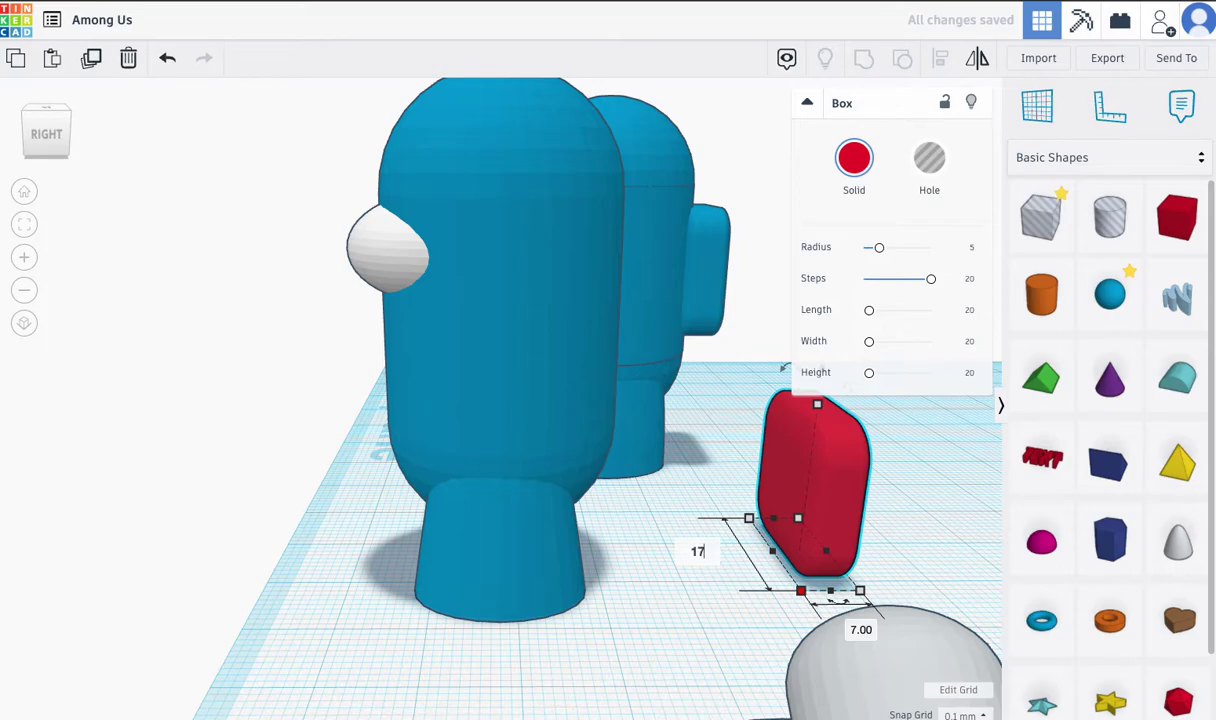
key(Return)
- Move the red box behind the capsule and lift it to the height of the finished crewmate's backpack
drag(818, 490, 643, 505)
click(686, 274)
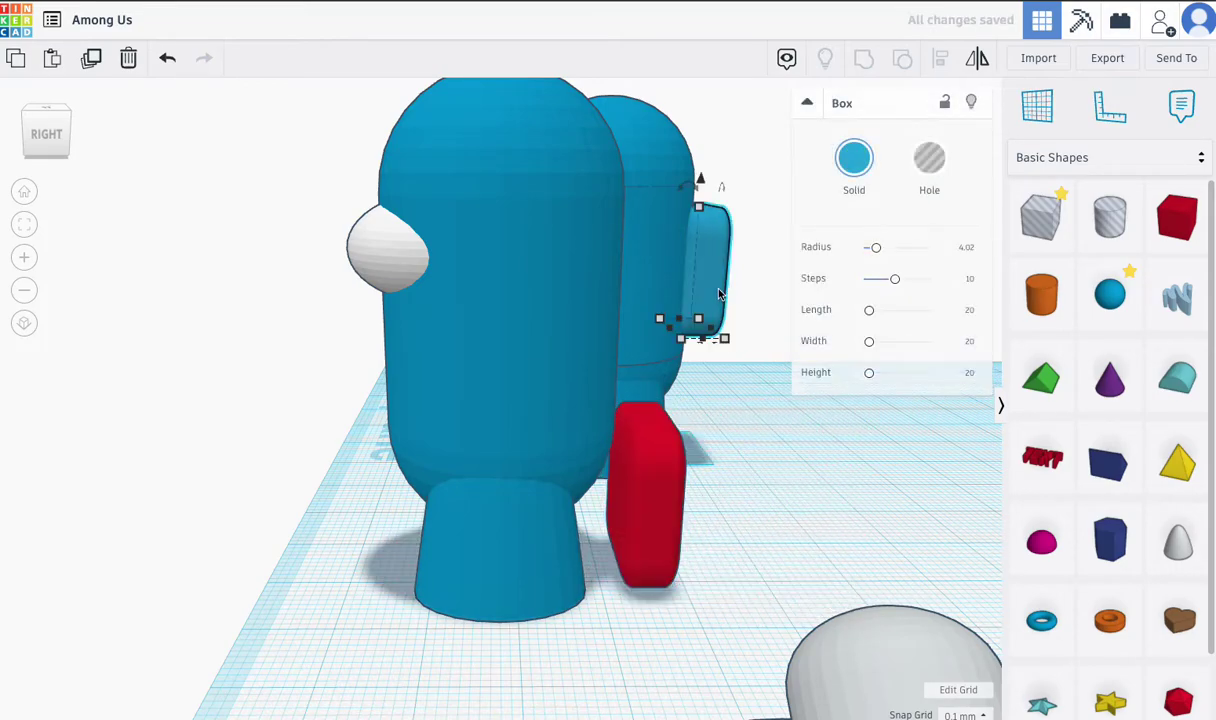
right_drag(706, 413, 497, 404)
click(512, 428)
drag(501, 413, 505, 152)
- Fine-tune the red box's height and centre it against the capsule's back, checking from several sides
right_drag(467, 269, 635, 256)
drag(657, 162, 661, 180)
mouse_move(692, 243)
mouse_down()
mouse_move(654, 228)
mouse_move(692, 263)
mouse_up()
right_drag(692, 263, 478, 293)
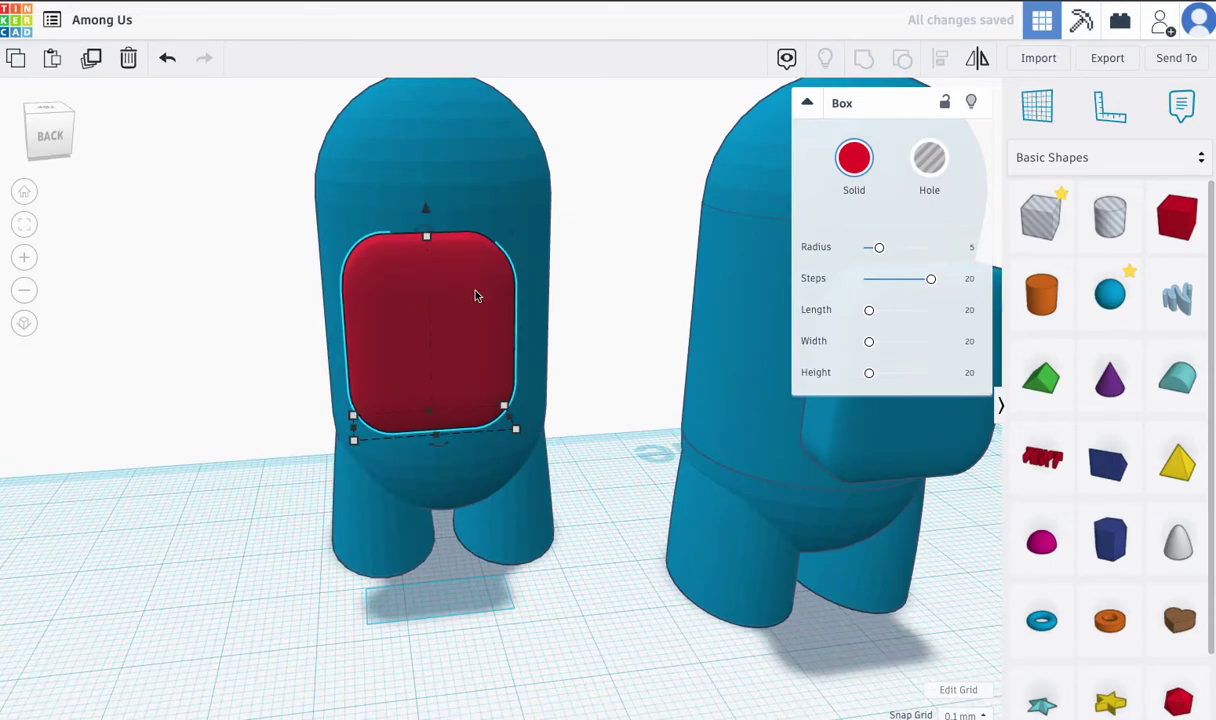
drag(402, 306, 410, 305)
right_drag(406, 303, 677, 339)
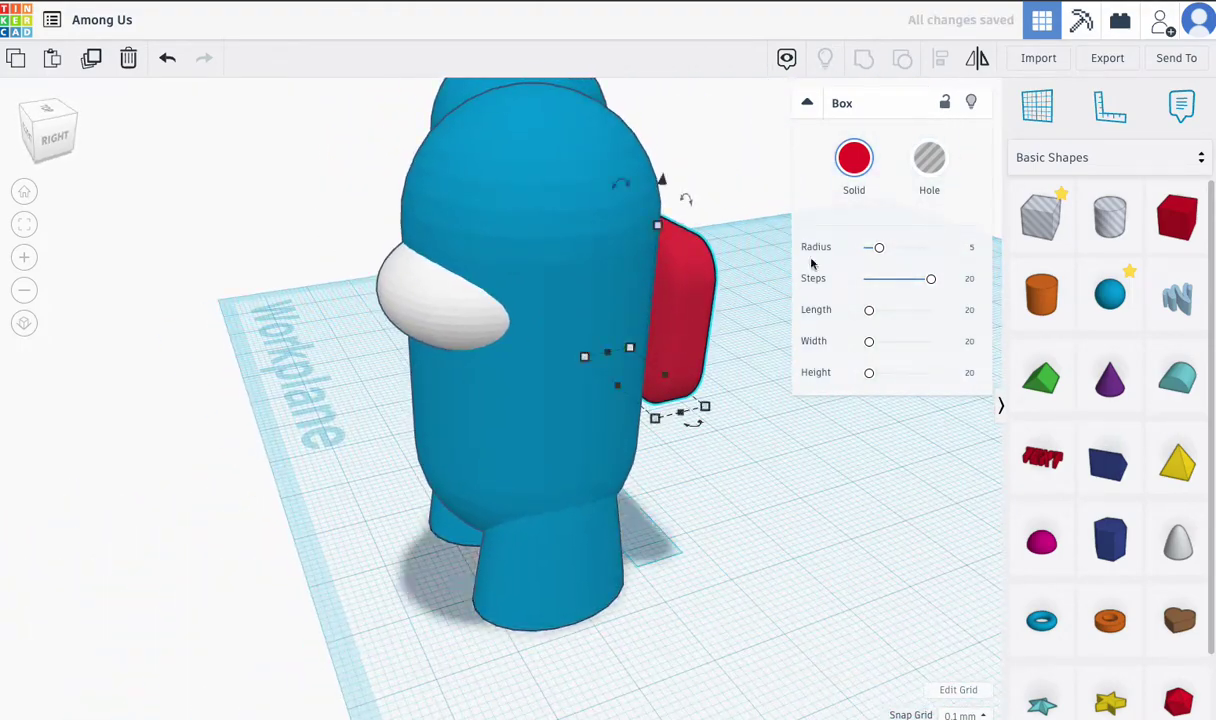
- Recolour the backpack box to the same blue as the capsule body
click(854, 158)
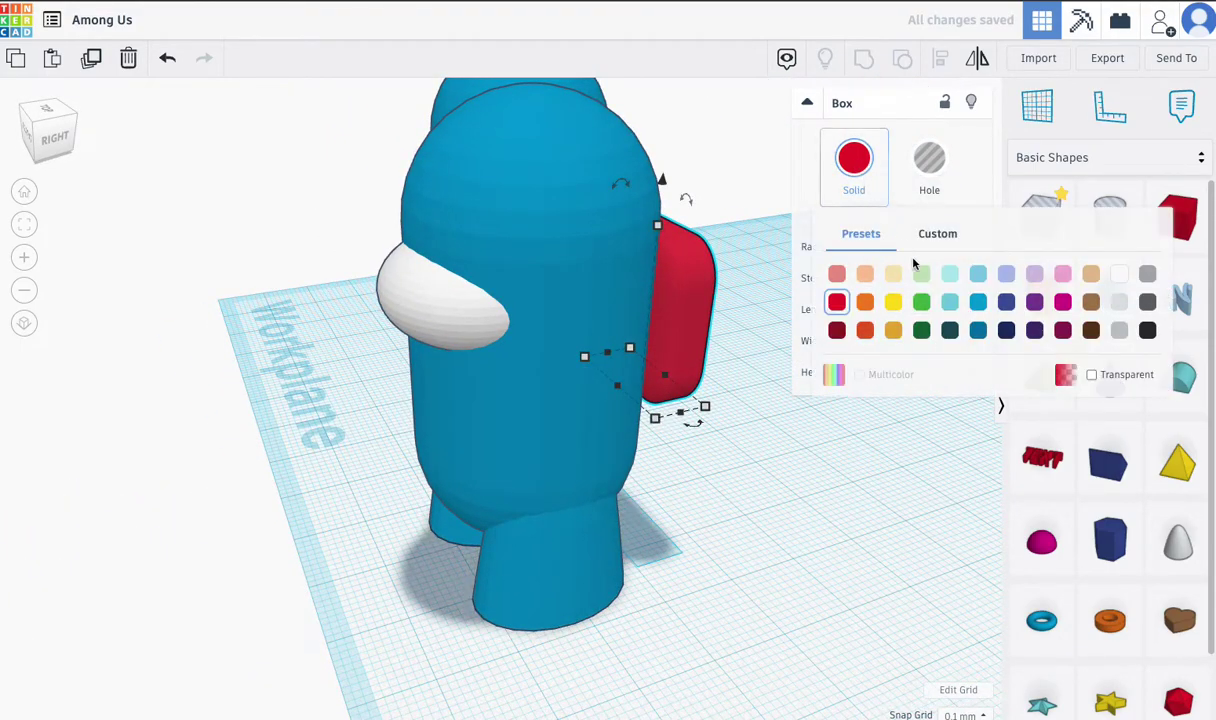
click(978, 302)
mouse_move(711, 410)
right_down()
mouse_move(896, 403)
mouse_move(852, 369)
mouse_move(855, 385)
mouse_move(882, 372)
mouse_move(705, 405)
mouse_move(877, 399)
mouse_move(719, 413)
mouse_move(301, 399)
mouse_move(708, 415)
right_up()
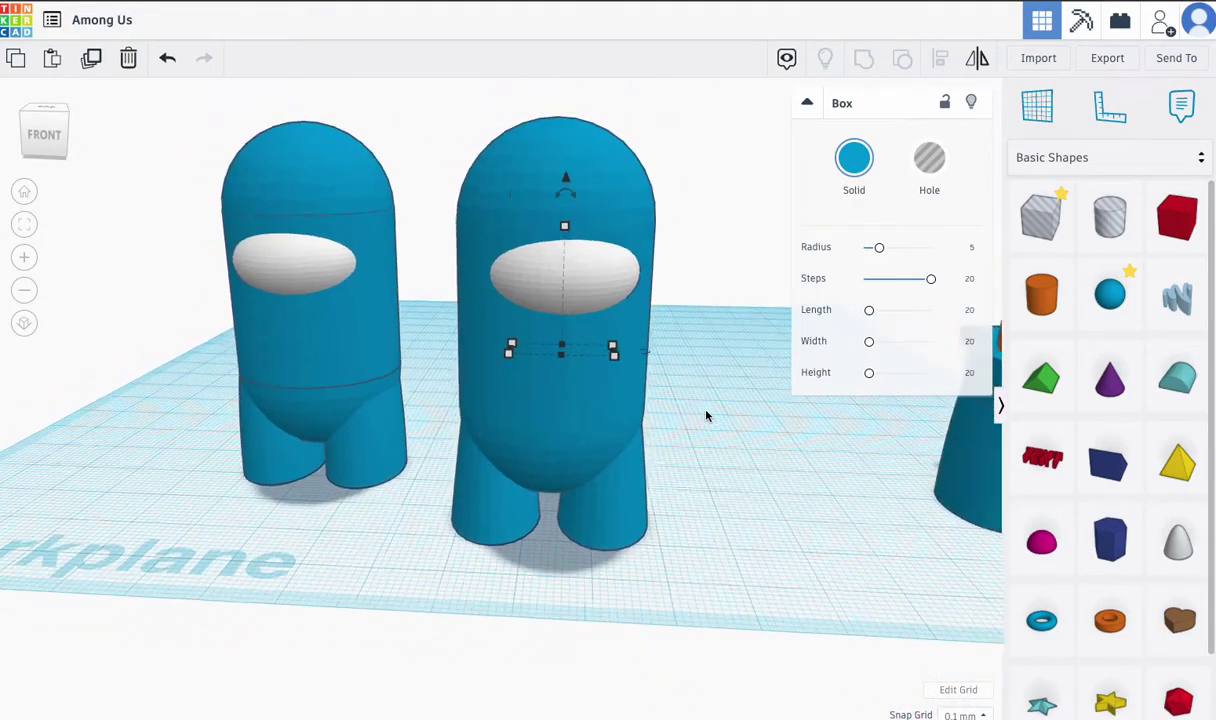
click(808, 104)
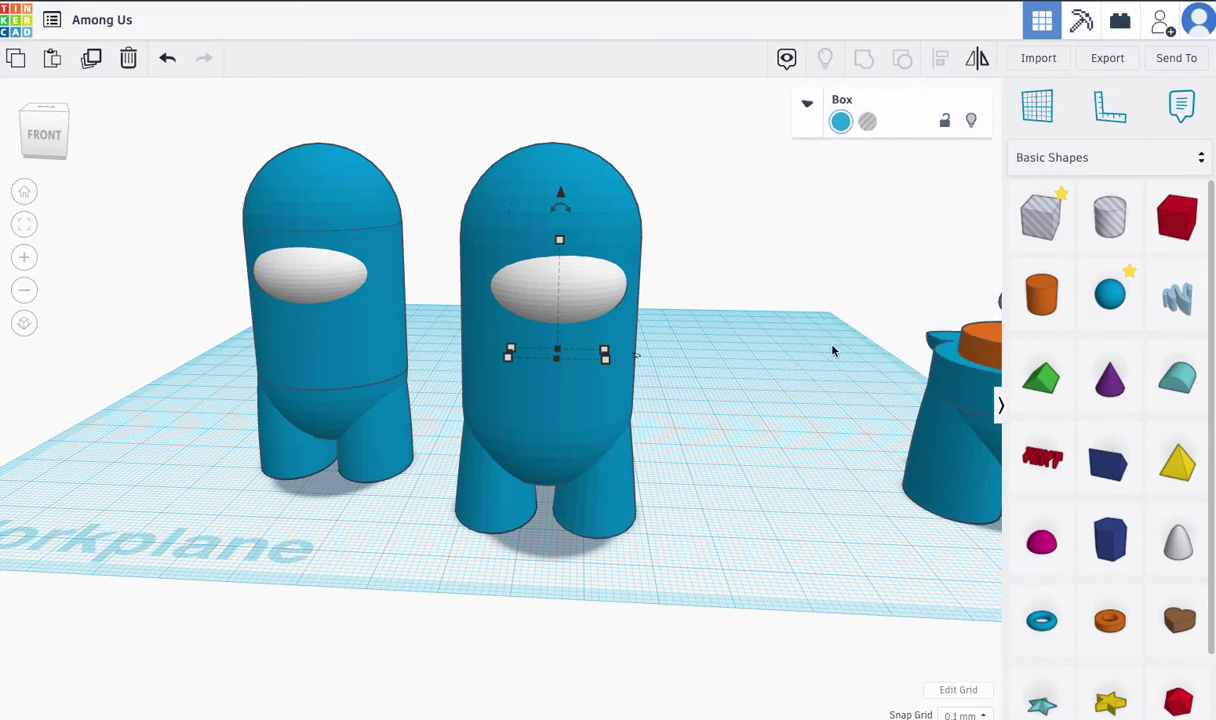
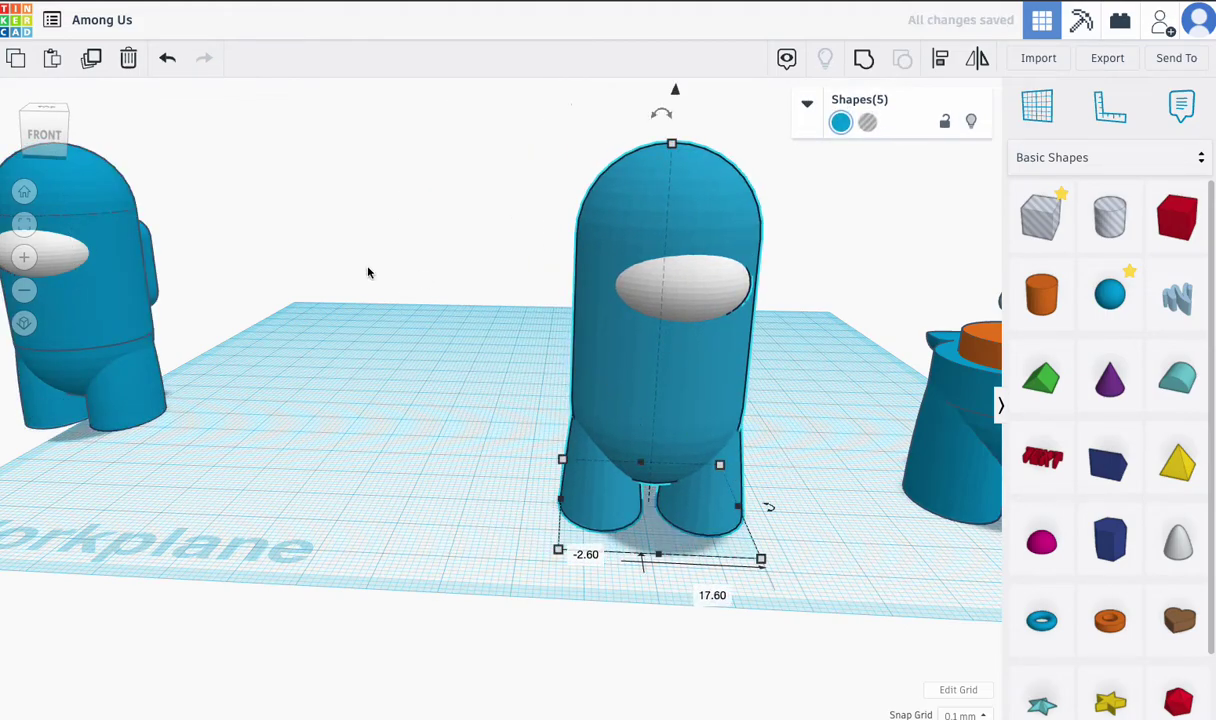
- Bring the new crewmate and the finished cut-apart body and head models into view together
click(24, 224)
scroll(524, 380, down, 3)
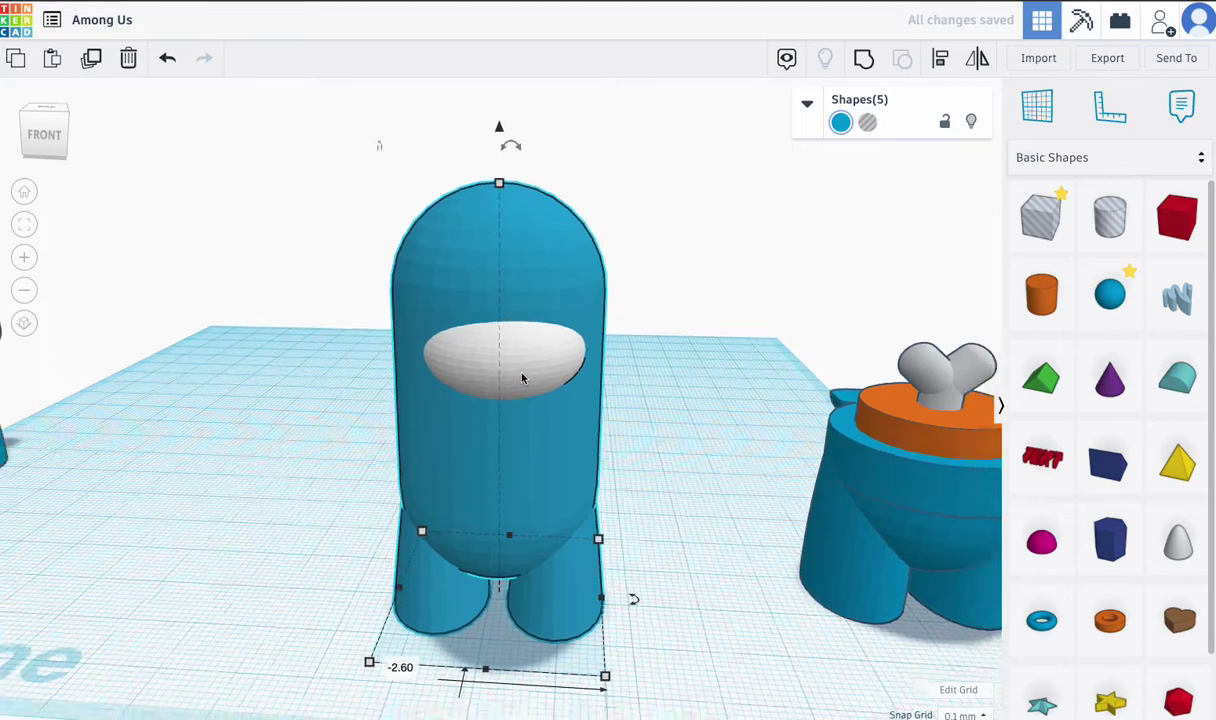
drag(437, 335, 790, 440)
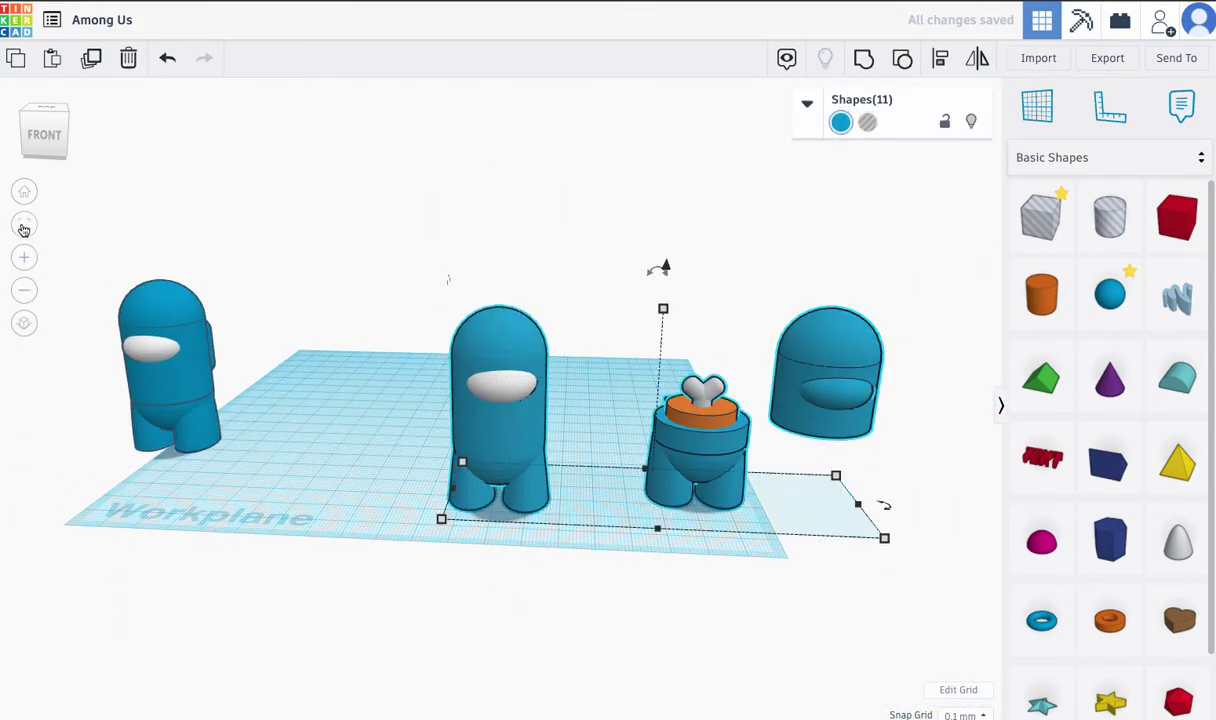
click(24, 224)
click(125, 295)
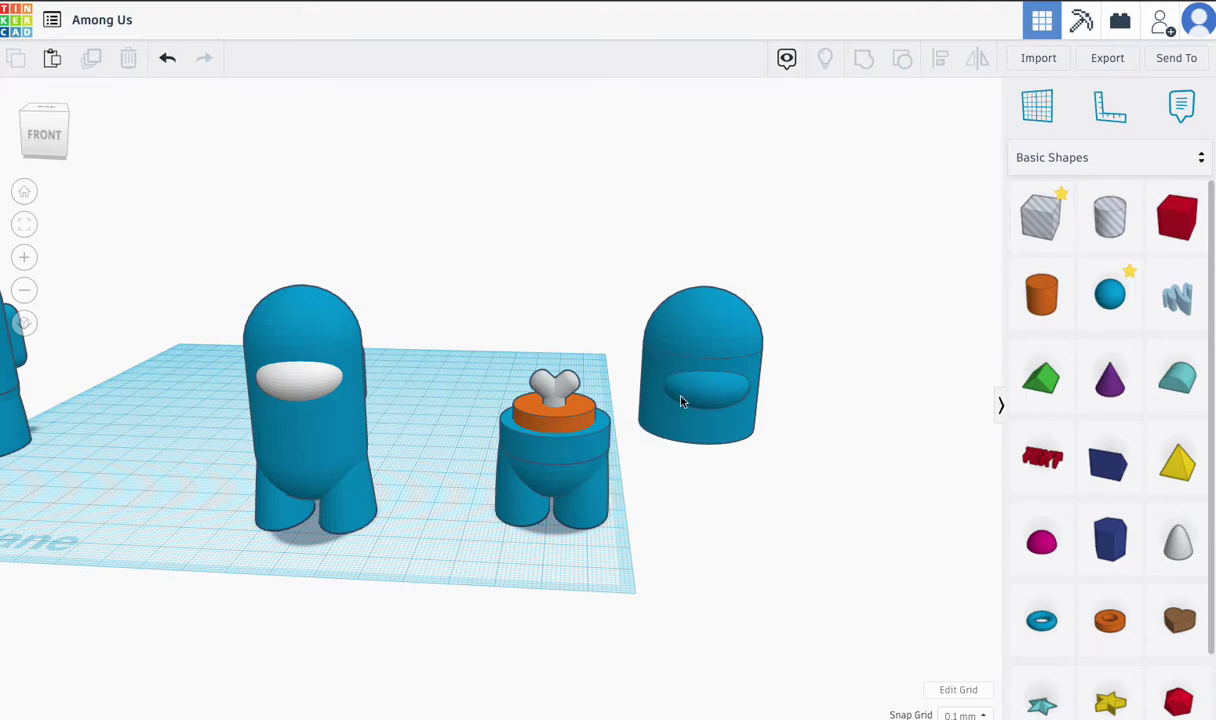
- Add a hole box 25 mm tall and stretch its base to about 53.4 by 45.6 mm around the crewmate's lower half
drag(1033, 233, 410, 558)
drag(431, 507, 443, 483)
drag(321, 558, 317, 566)
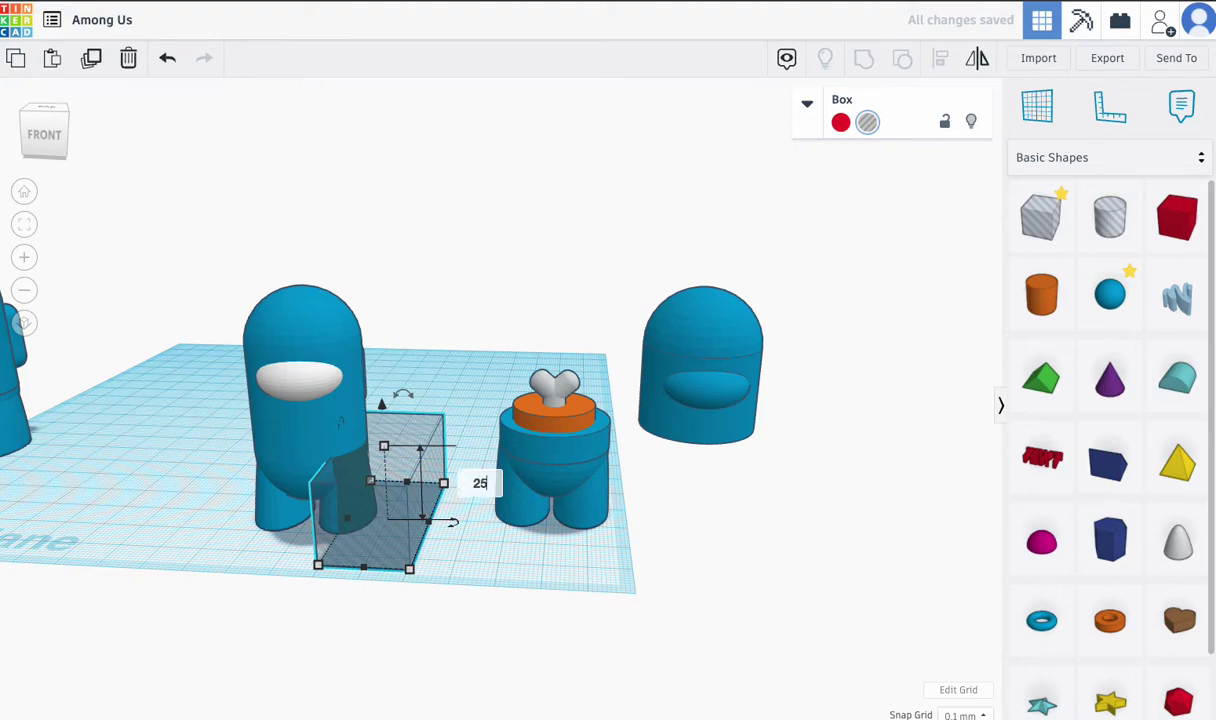
key(Return)
drag(316, 566, 183, 556)
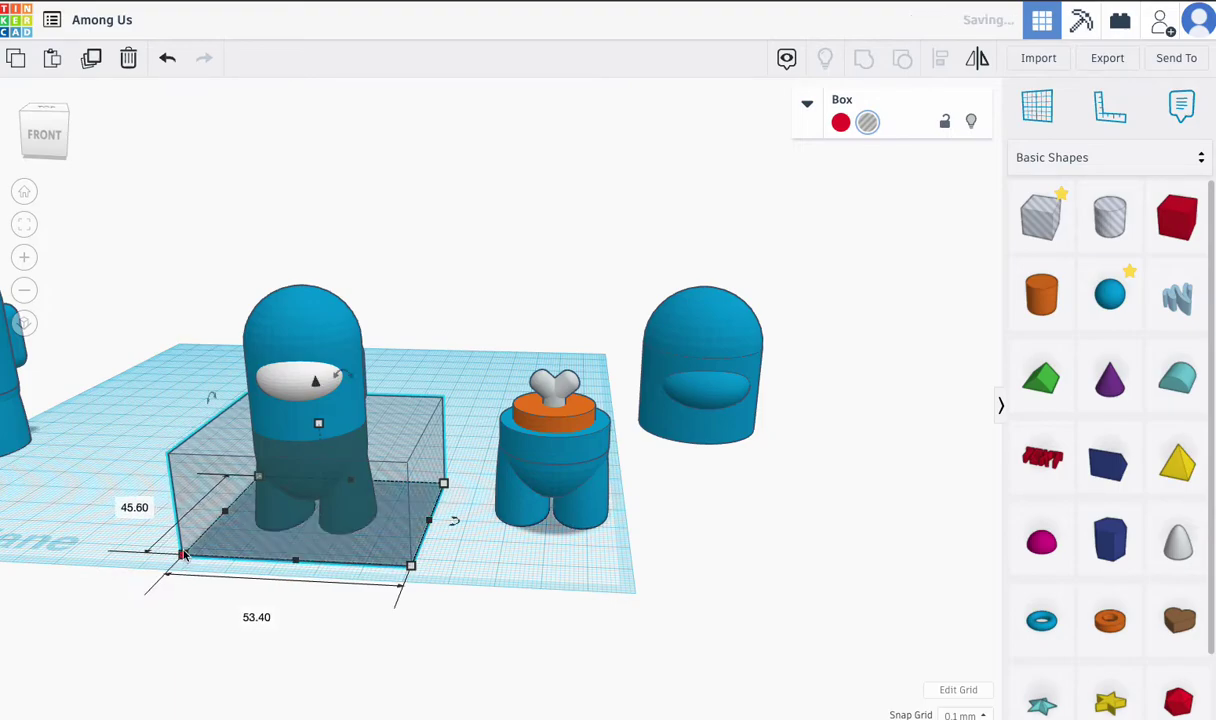
- Check the hole box's coverage of the crewmate, and move the box aside behind the model
right_drag(332, 471, 398, 487)
scroll(729, 458, up, 5)
scroll(700, 465, down, 8)
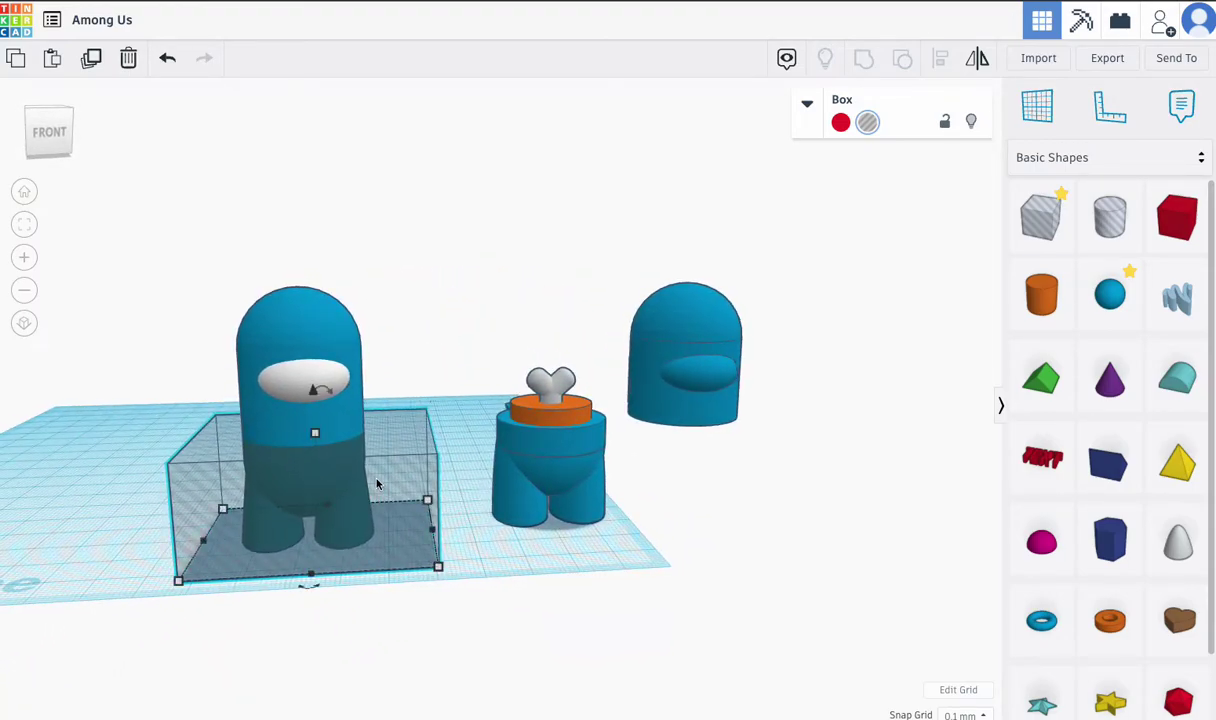
mouse_move(381, 497)
mouse_down()
mouse_move(383, 461)
mouse_move(389, 486)
mouse_up()
right_drag(389, 486, 287, 288)
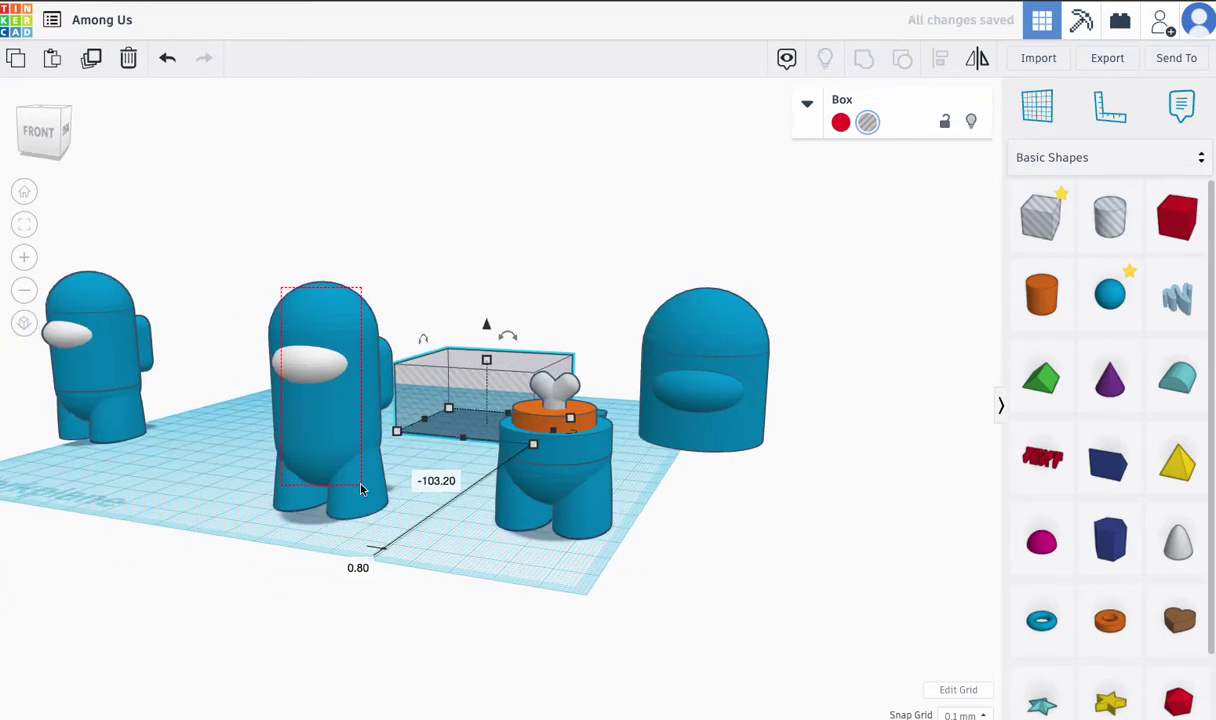
- Duplicate all five crewmate shapes and place the copy beside the original
drag(361, 487, 362, 488)
click(92, 59)
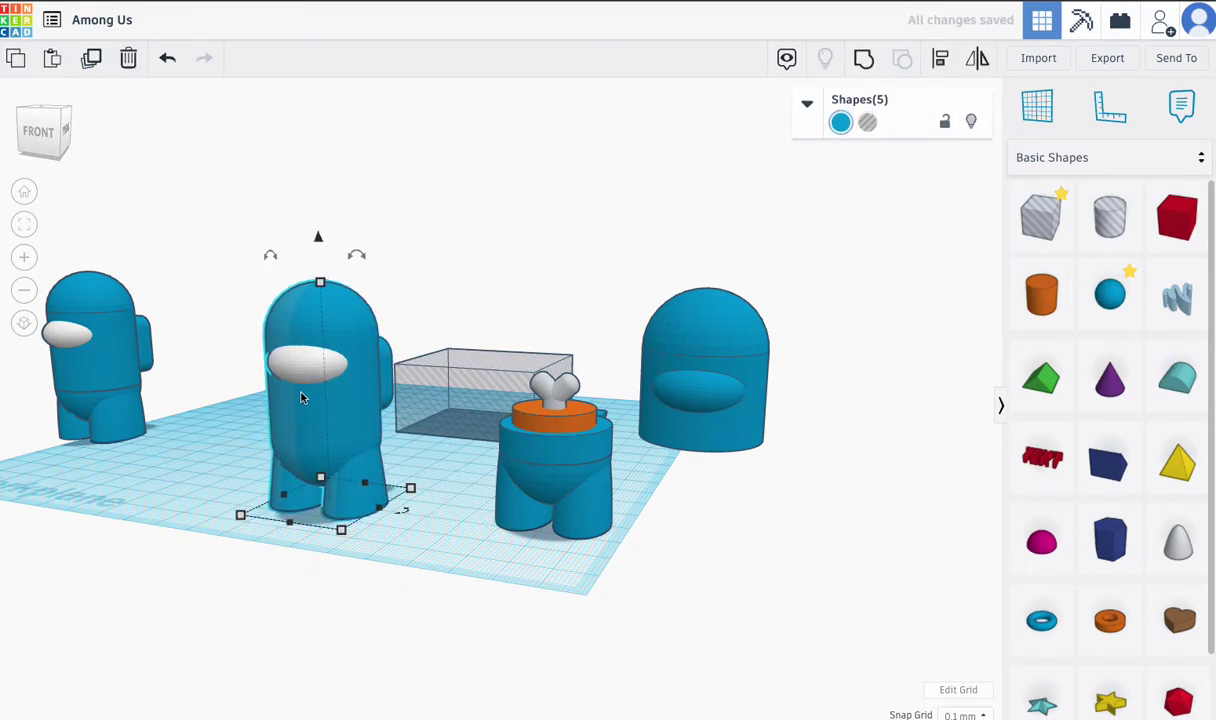
drag(304, 413, 308, 437)
right_drag(308, 437, 285, 447)
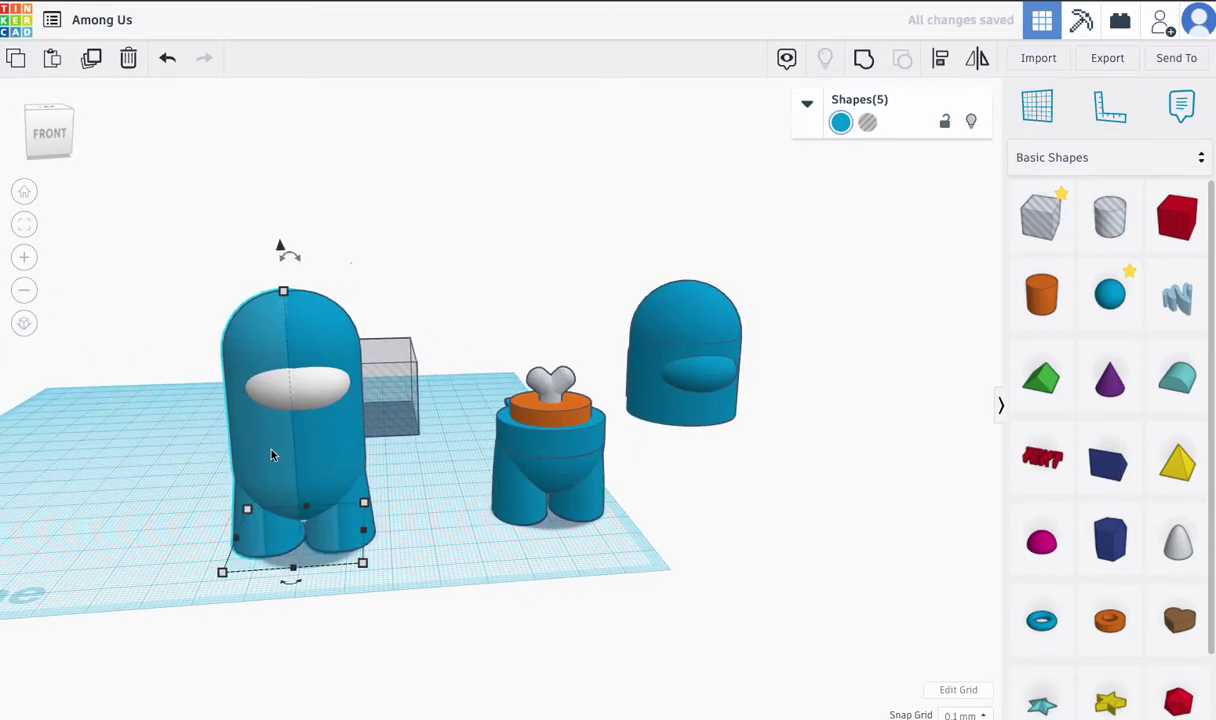
drag(271, 455, 122, 434)
click(401, 464)
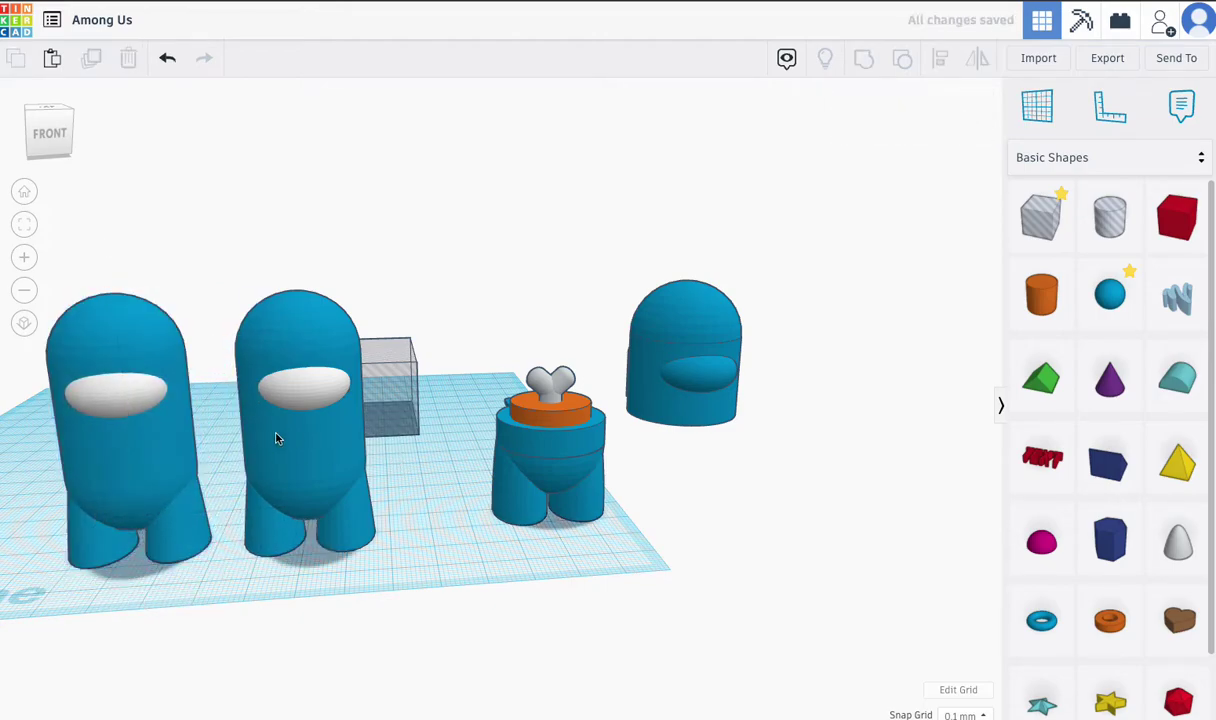
- Place the hole box back around one crewmate's lower half and stack a duplicate raised 25 mm above it
drag(375, 420, 400, 524)
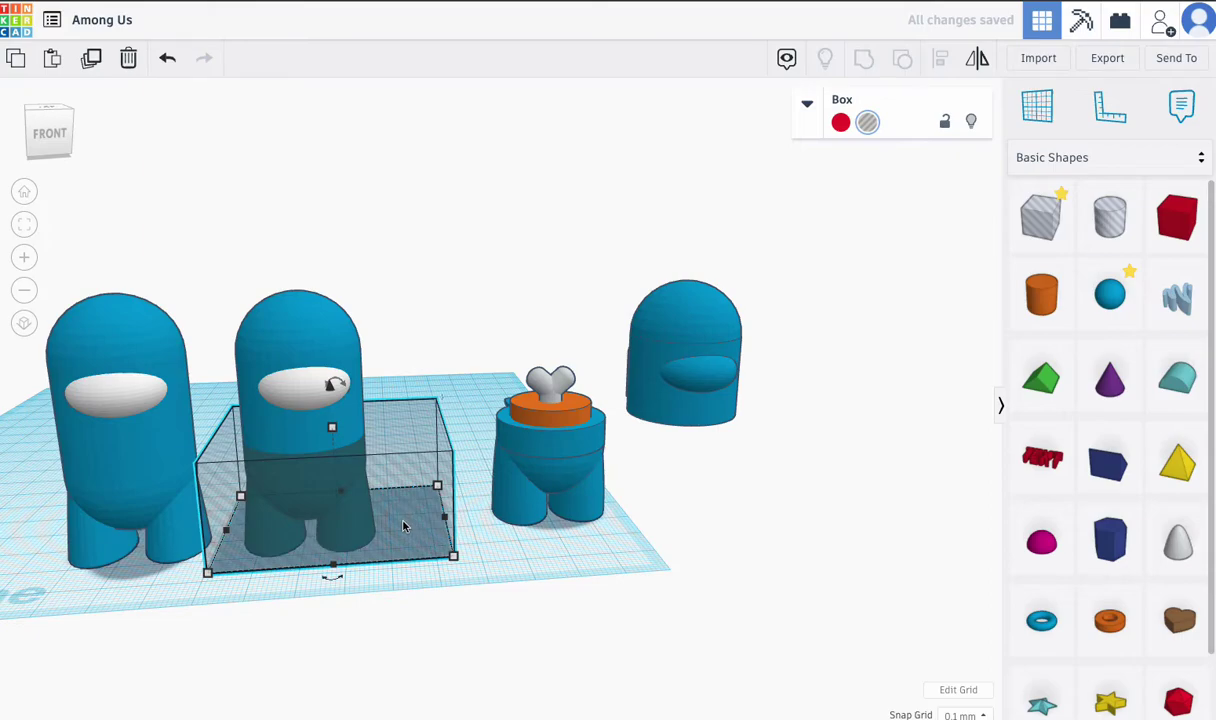
click(91, 58)
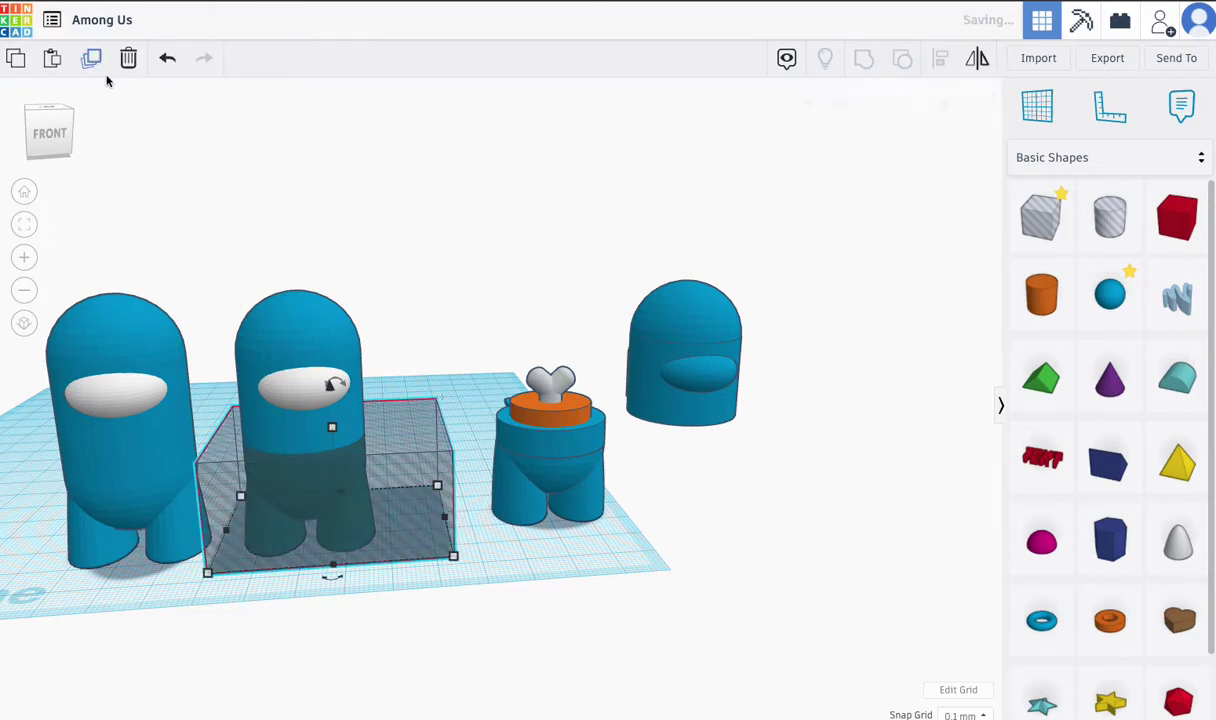
drag(331, 396, 328, 347)
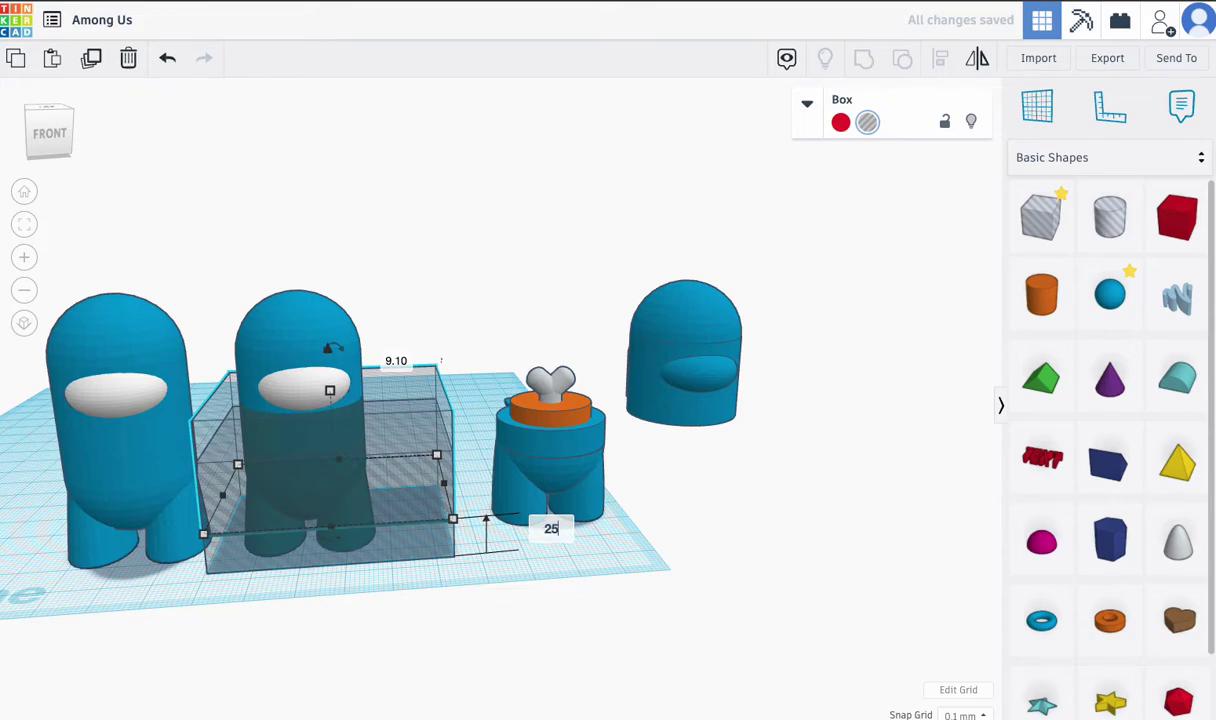
key(Return)
right_drag(419, 511, 349, 483)
scroll(307, 462, up, 2)
scroll(307, 461, up, 3)
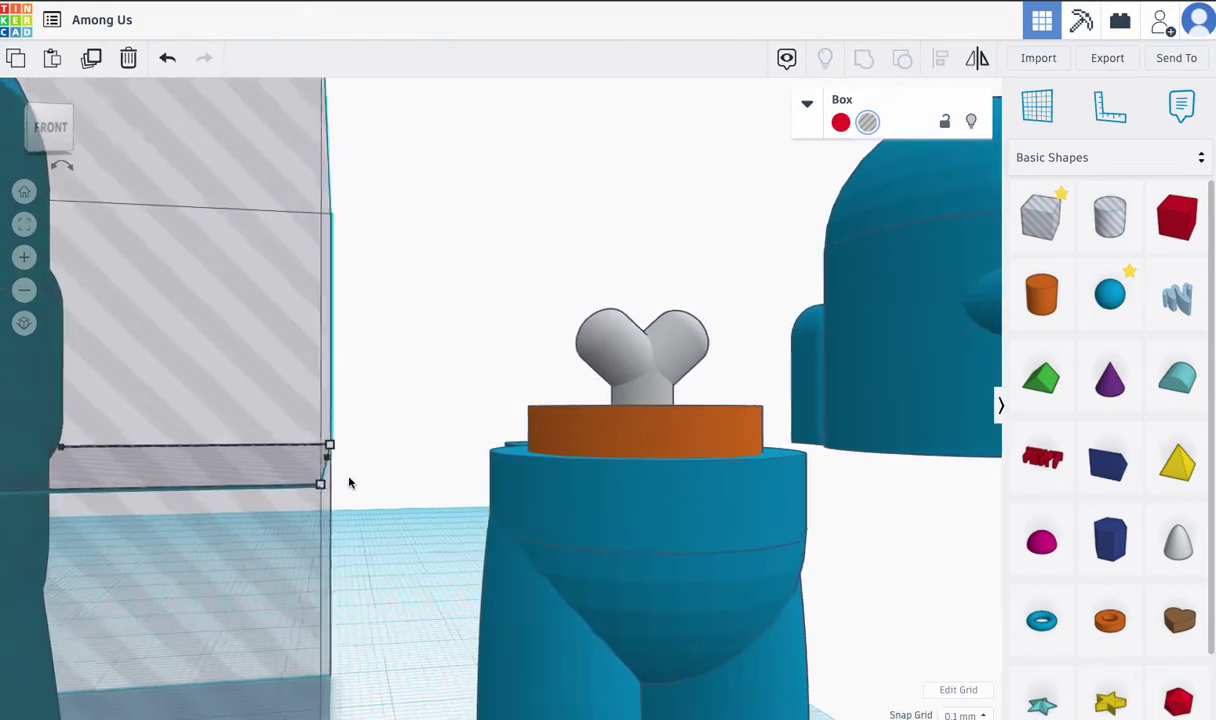
- Move the raised hole box over the upper half of the other complete crewmate, aligning it in width and depth
scroll(349, 483, down, 6)
scroll(349, 481, up, 3)
scroll(360, 510, up, 1)
click(372, 556)
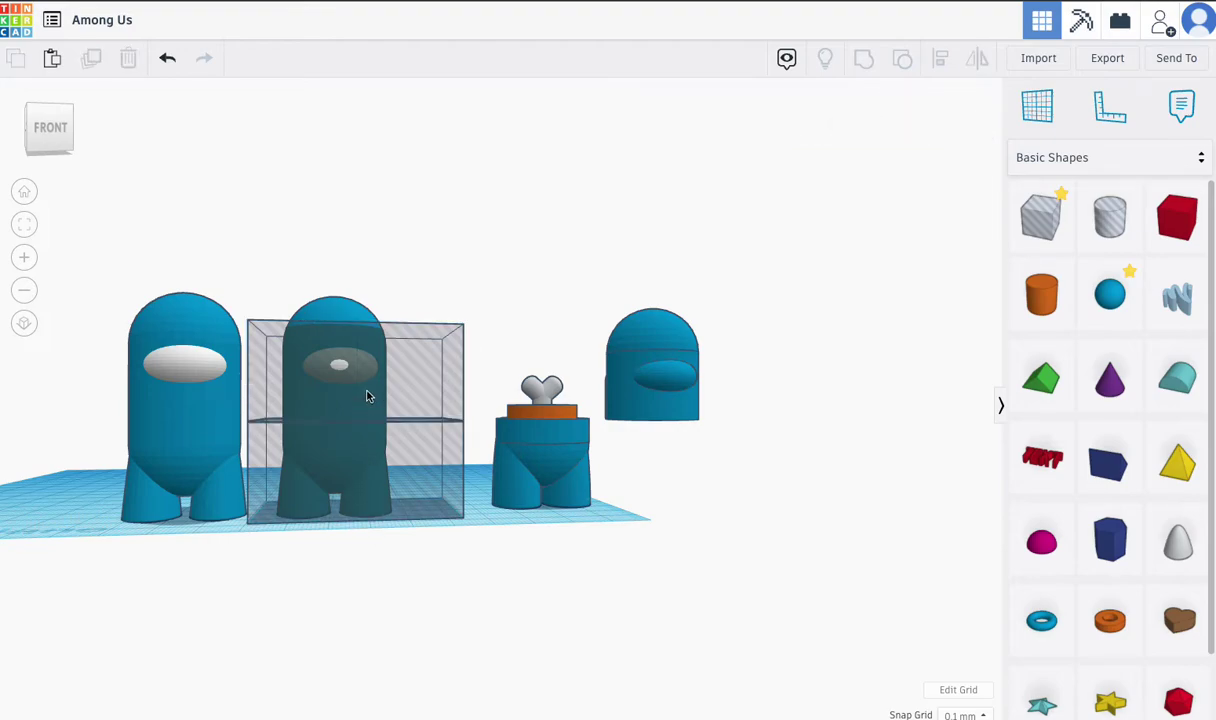
click(367, 394)
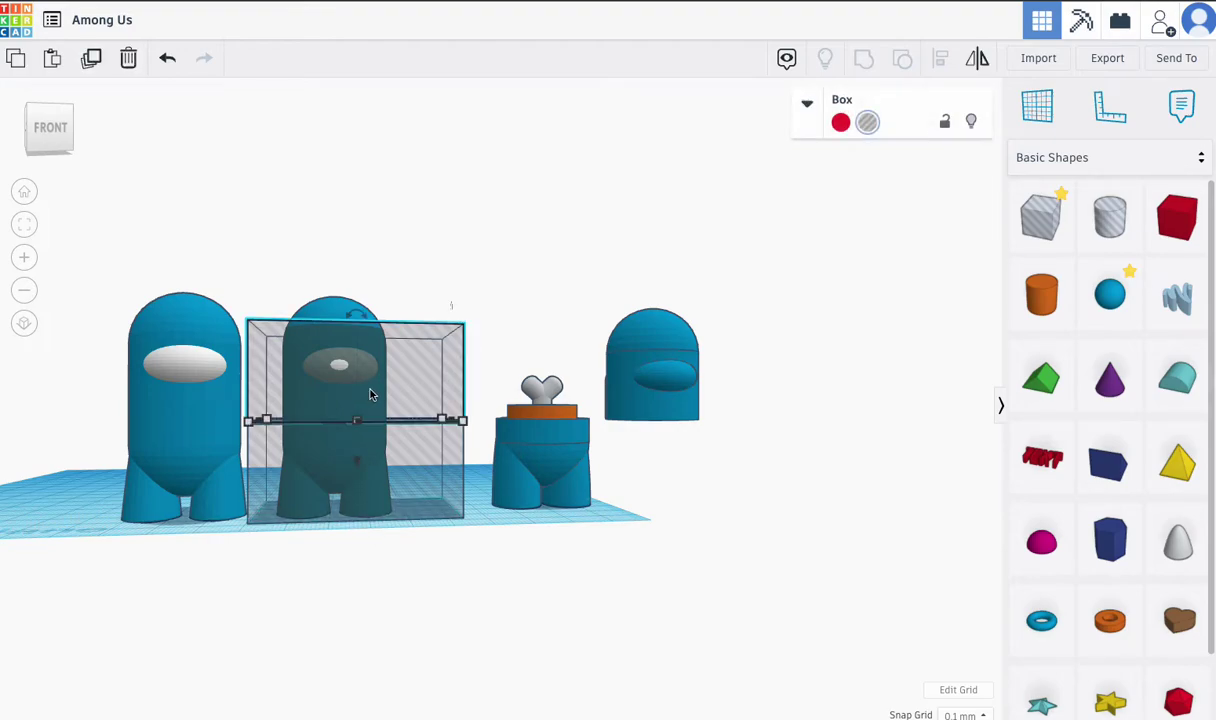
drag(370, 394, 197, 384)
right_drag(276, 449, 260, 549)
drag(250, 360, 258, 390)
right_drag(258, 390, 186, 322)
drag(192, 344, 185, 307)
right_drag(185, 307, 251, 408)
drag(240, 418, 185, 415)
right_drag(300, 420, 367, 383)
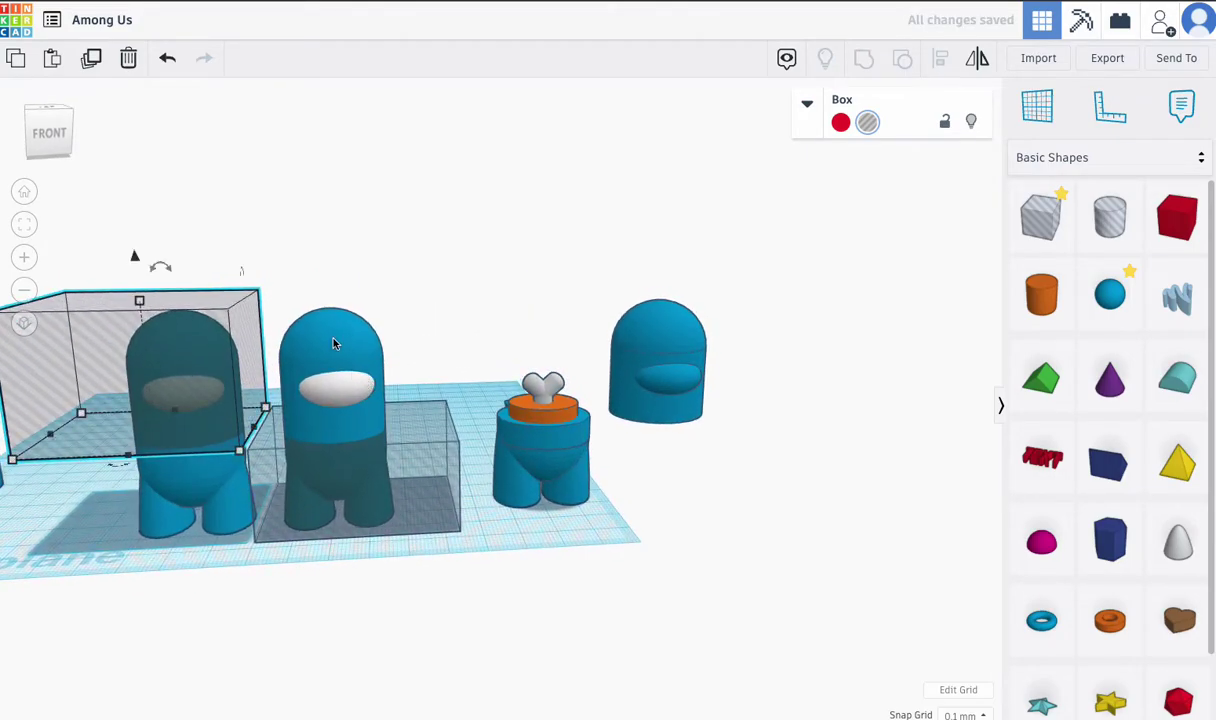
- Group each crewmate with its overlapping hole box, cutting one down to the head and the other to the lower body
drag(378, 463, 397, 513)
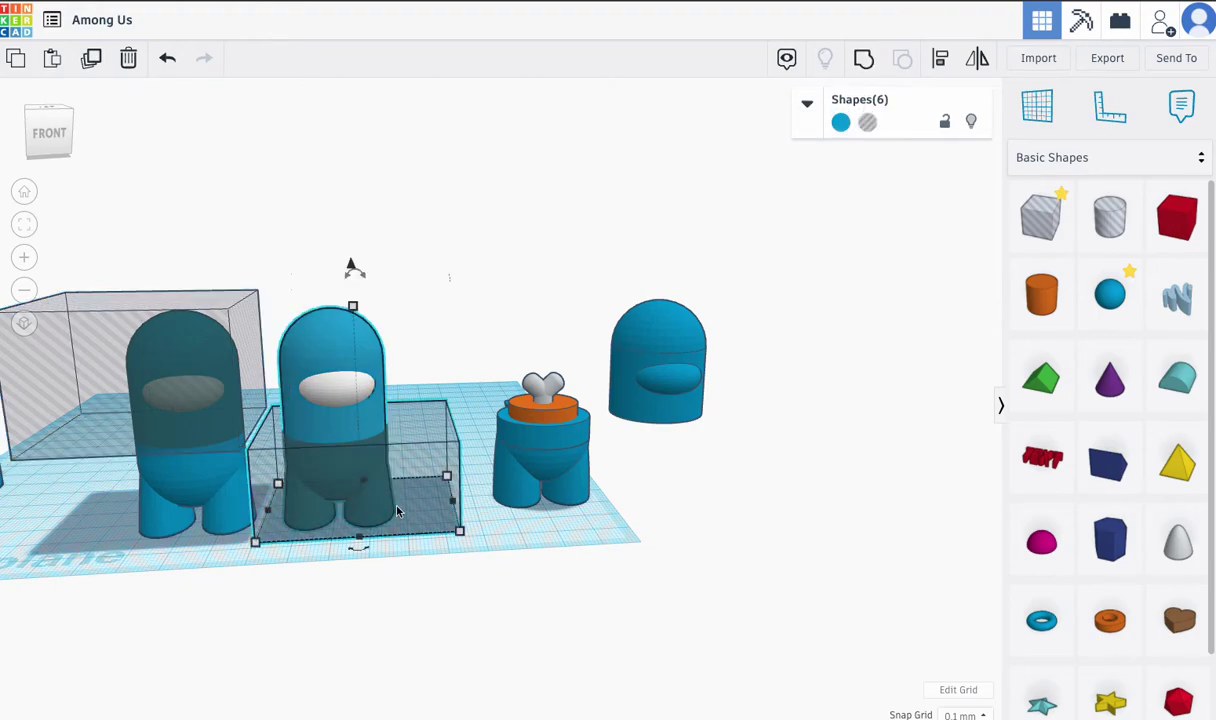
click(866, 62)
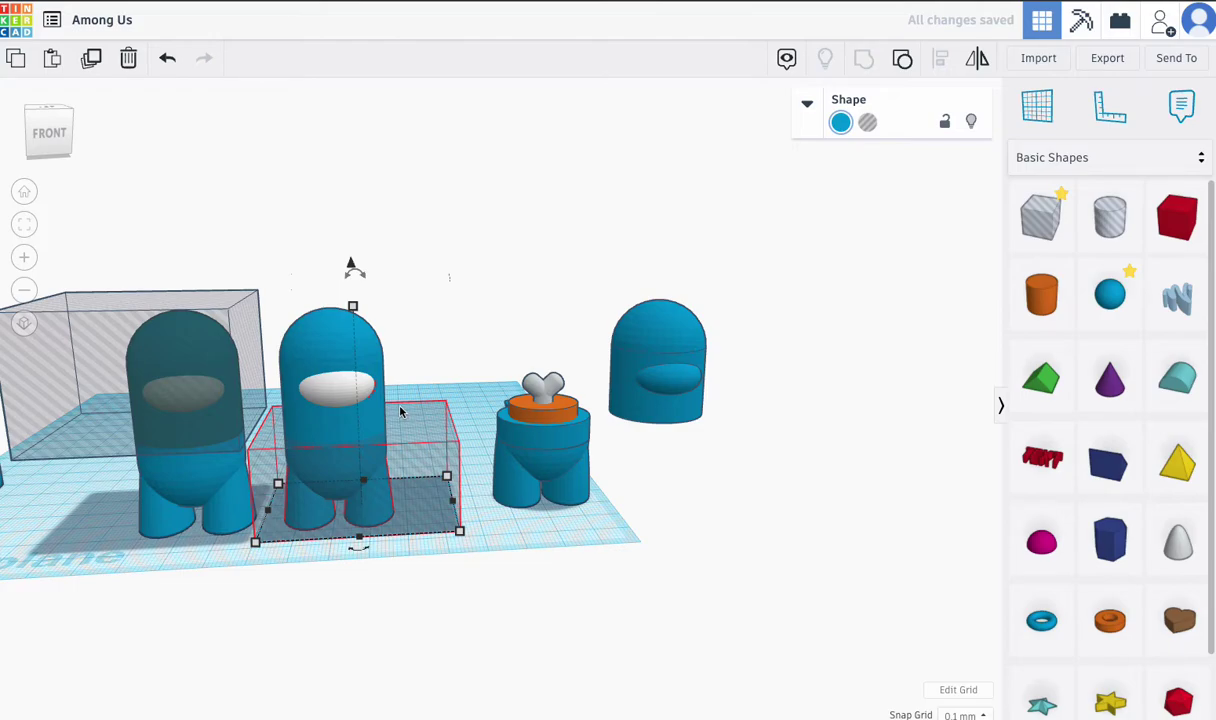
click(334, 478)
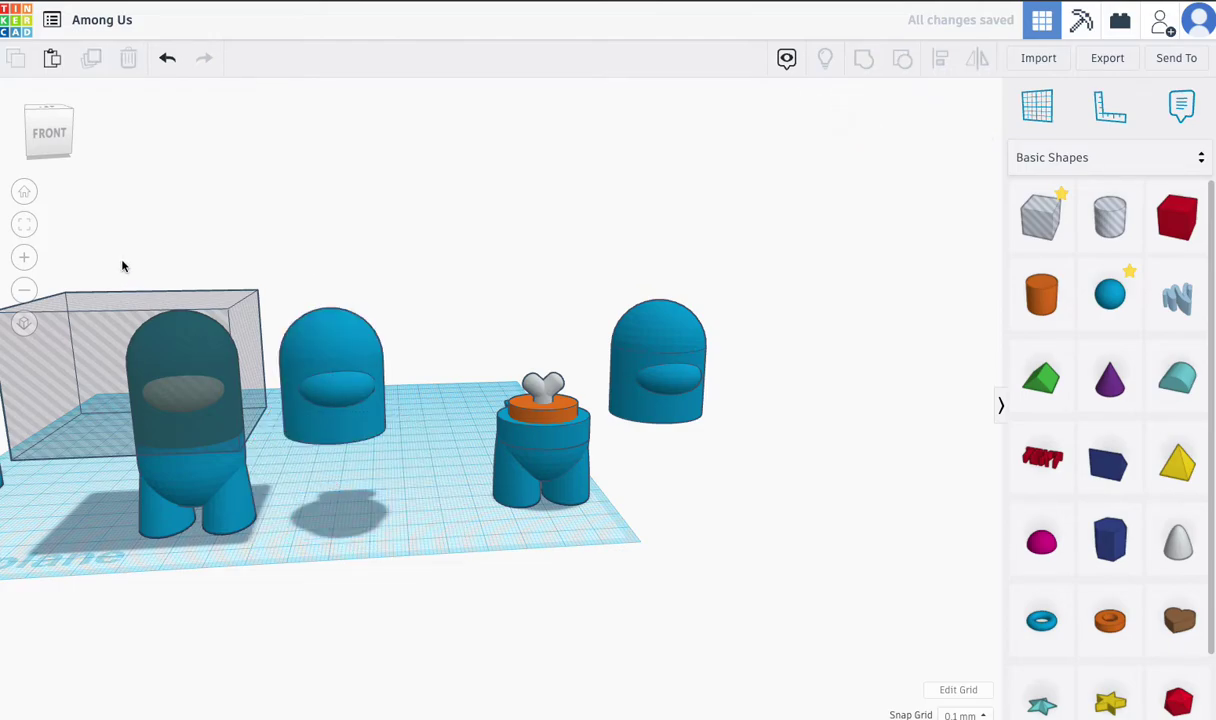
drag(239, 520, 241, 516)
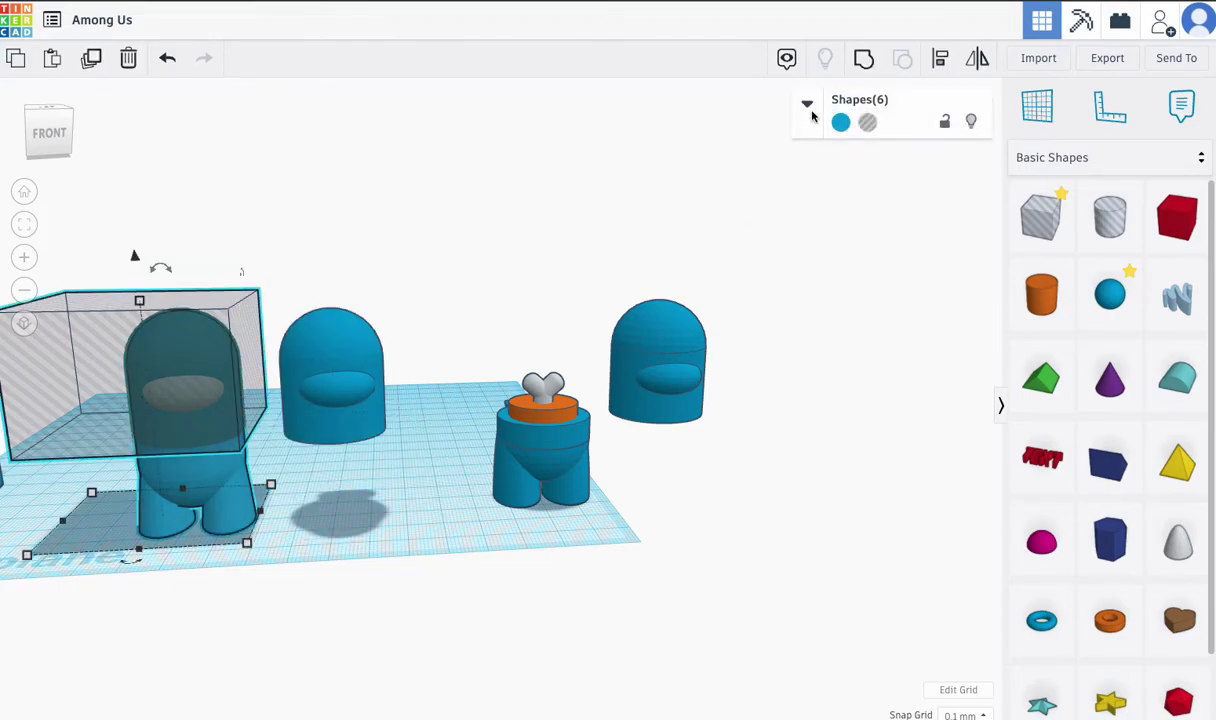
click(866, 60)
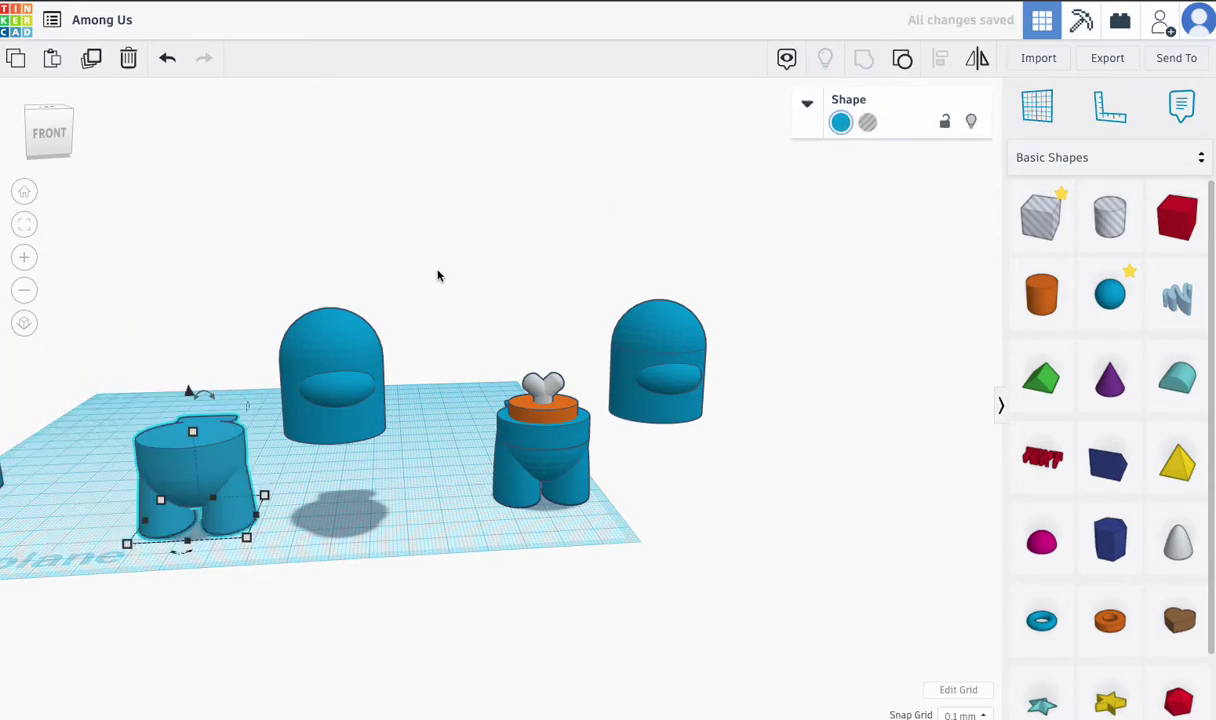
- Place the cut lower body under the head piece and center-align the two pieces in width and depth
right_drag(233, 437, 320, 392)
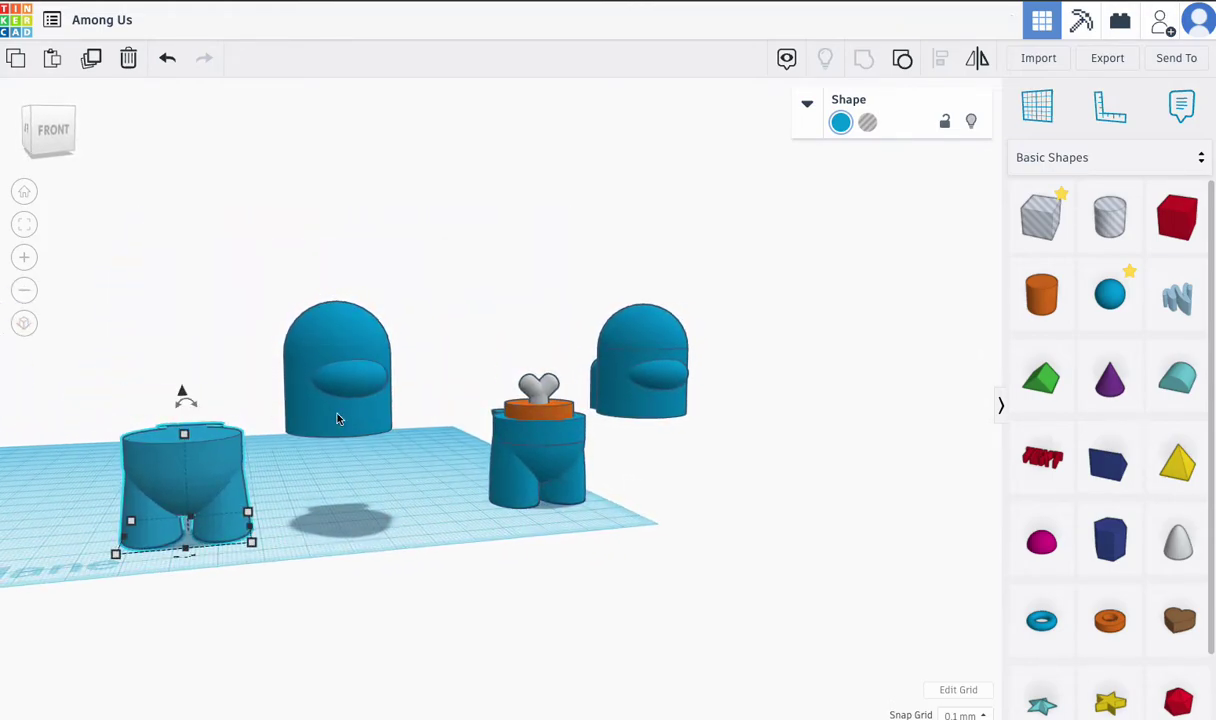
drag(220, 450, 365, 442)
drag(247, 279, 410, 528)
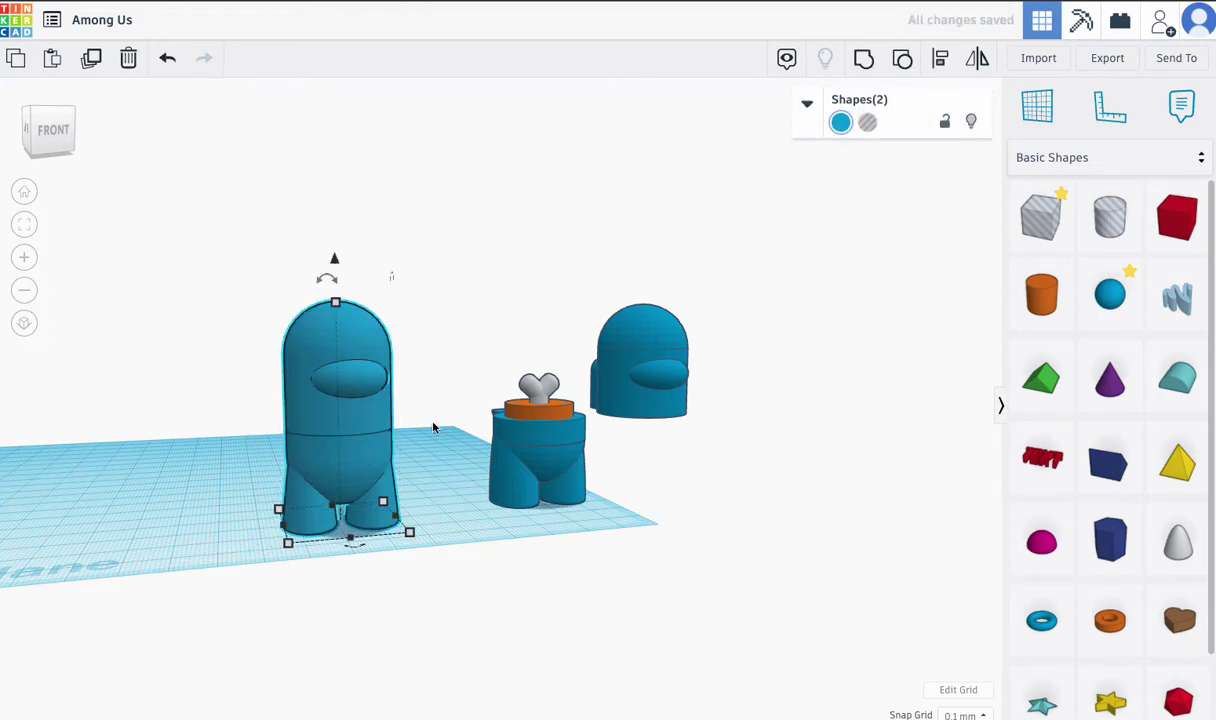
click(24, 225)
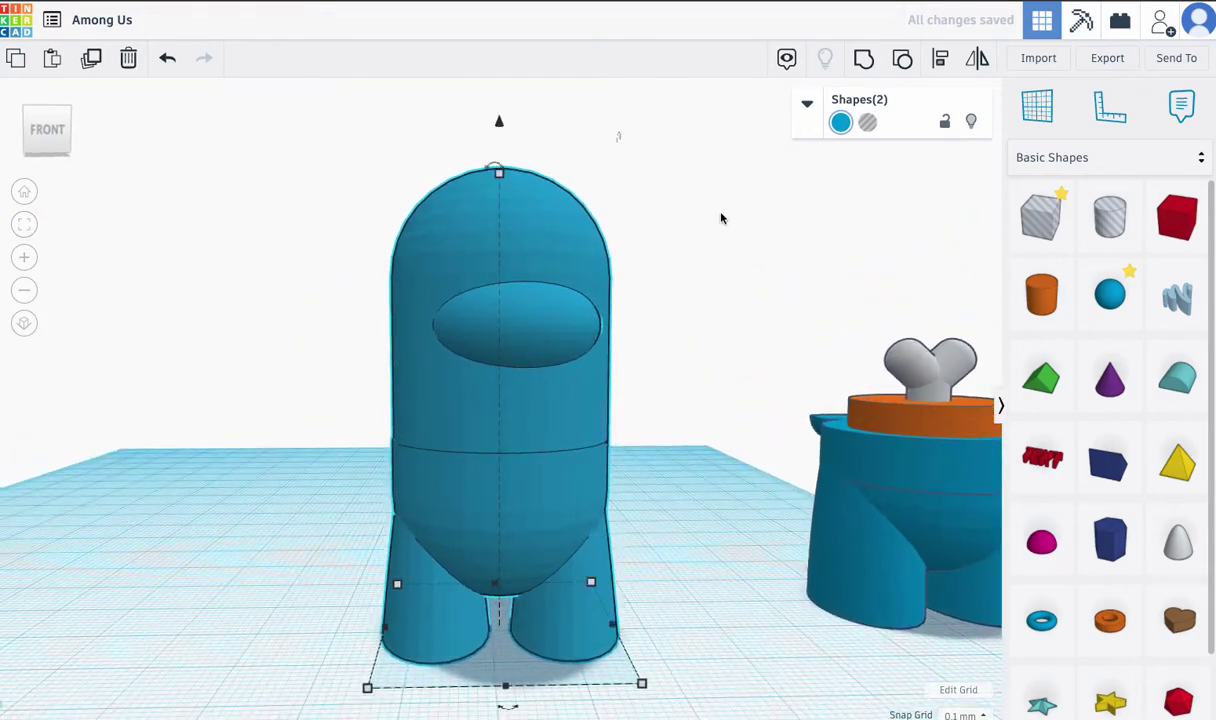
click(940, 60)
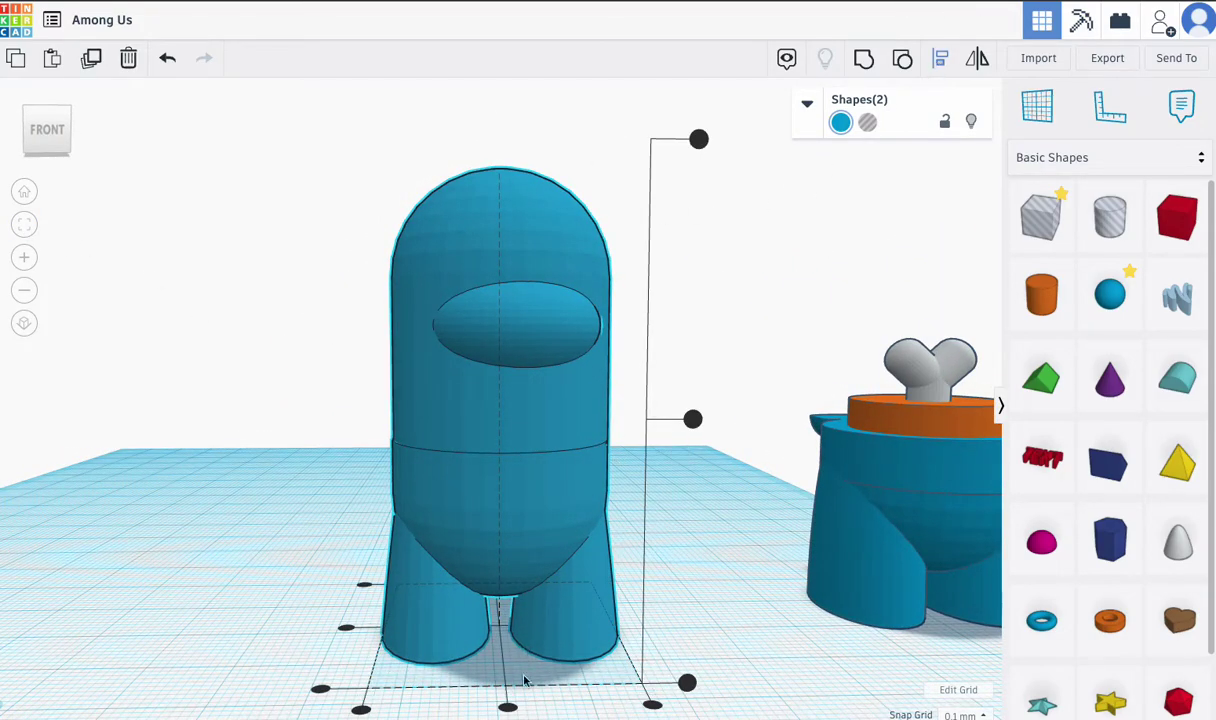
click(507, 708)
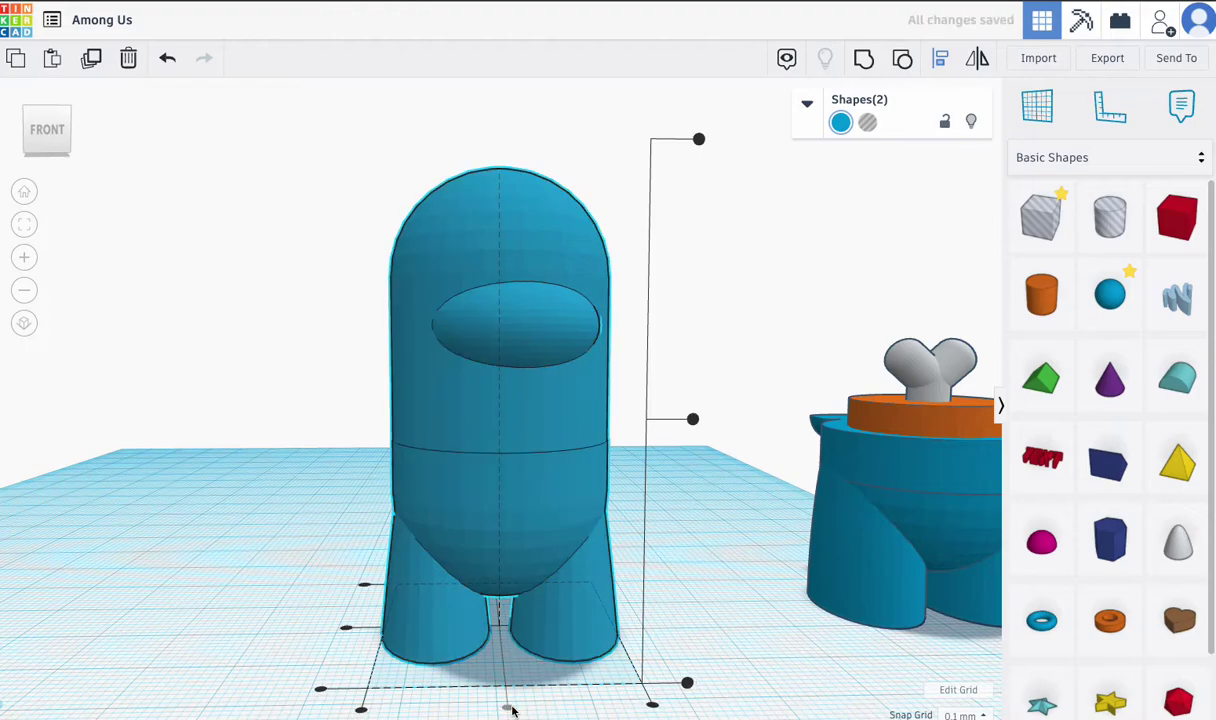
click(347, 628)
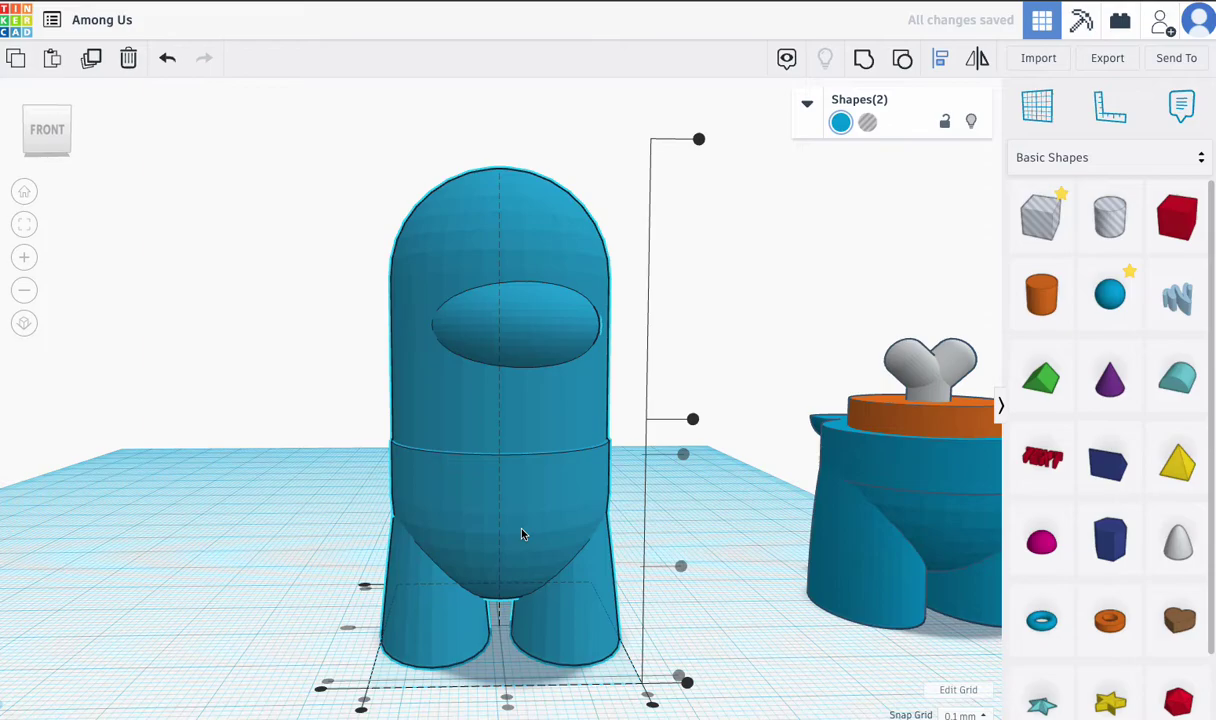
- Turn grid snapping off and shift the head piece forward until it sits flush with the lower body
scroll(521, 534, up, 5)
mouse_move(519, 533)
right_down()
mouse_move(543, 516)
mouse_move(456, 557)
mouse_move(182, 546)
mouse_move(500, 546)
right_up()
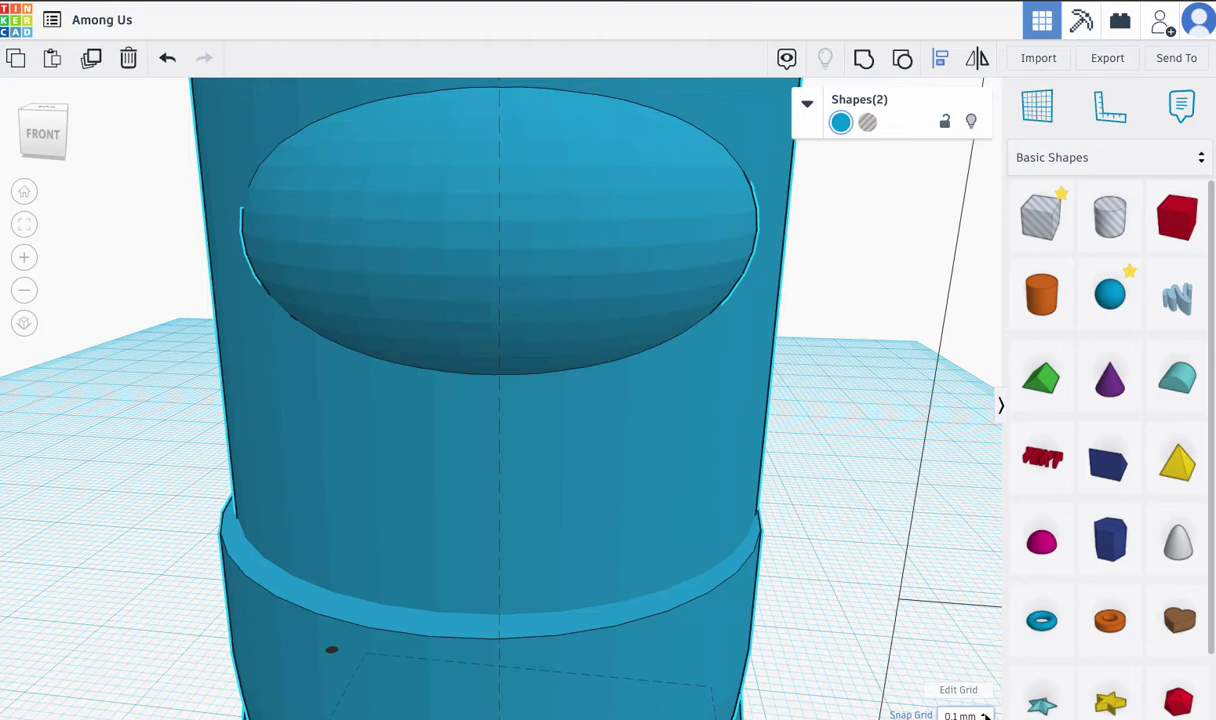
click(985, 715)
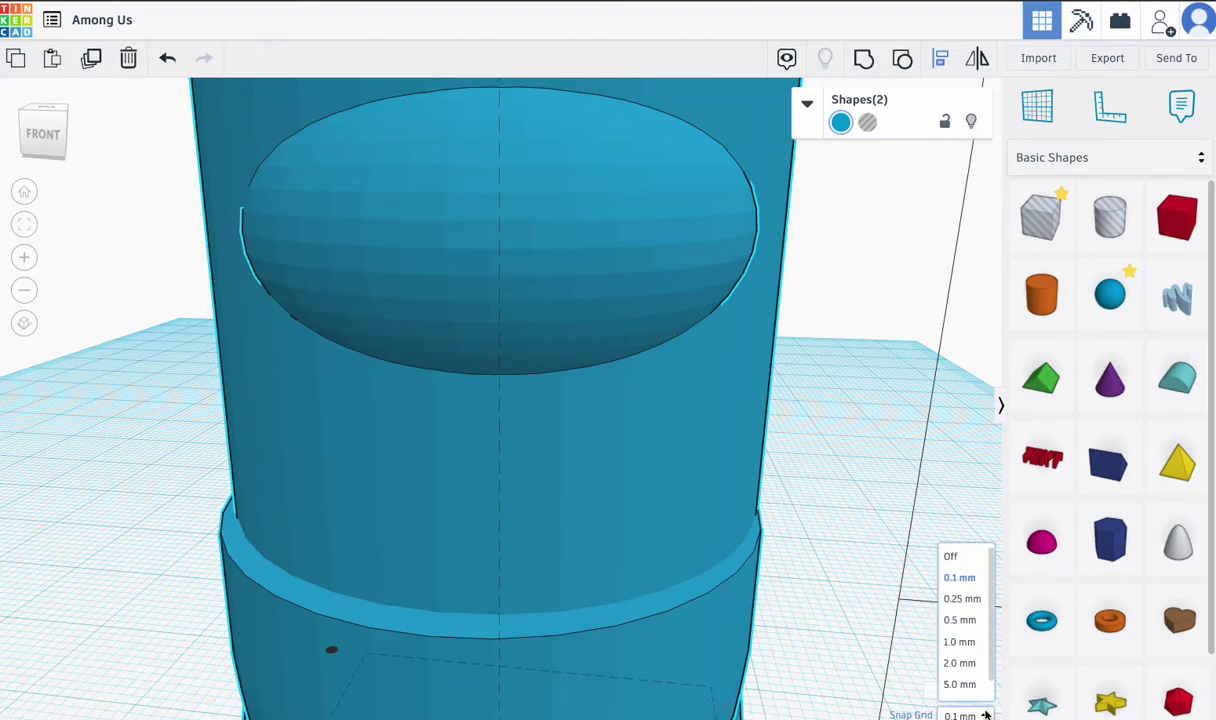
click(963, 562)
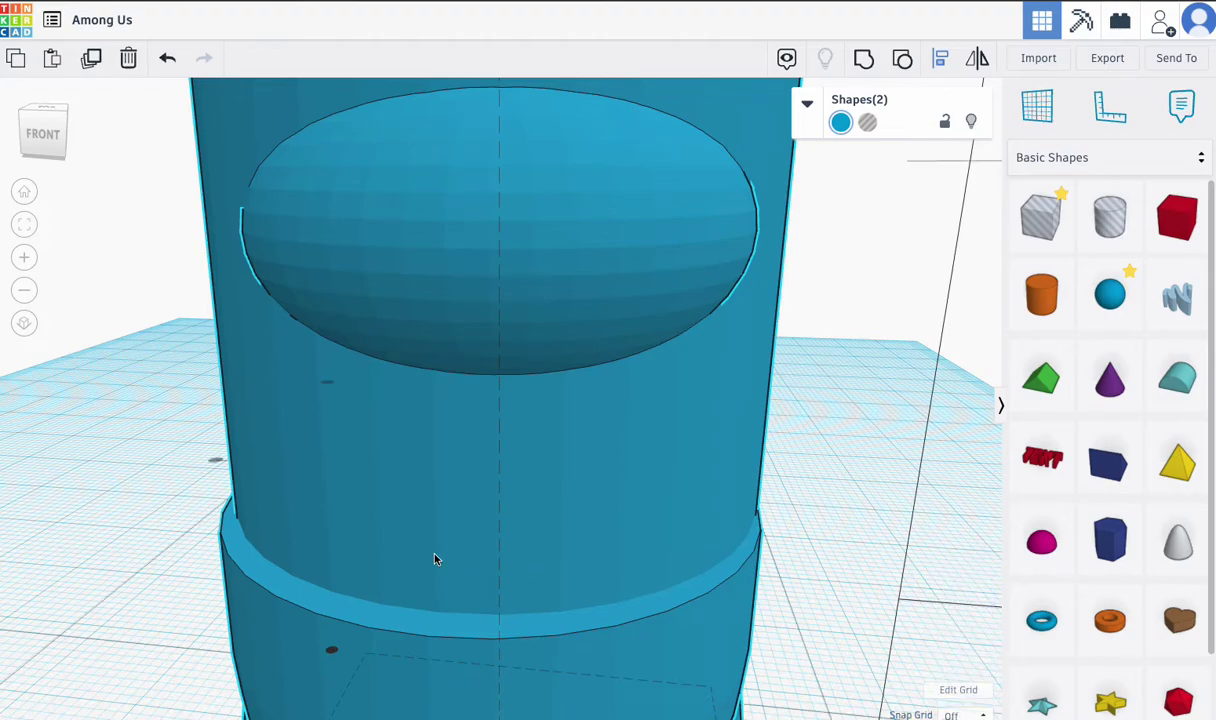
click(828, 516)
click(569, 535)
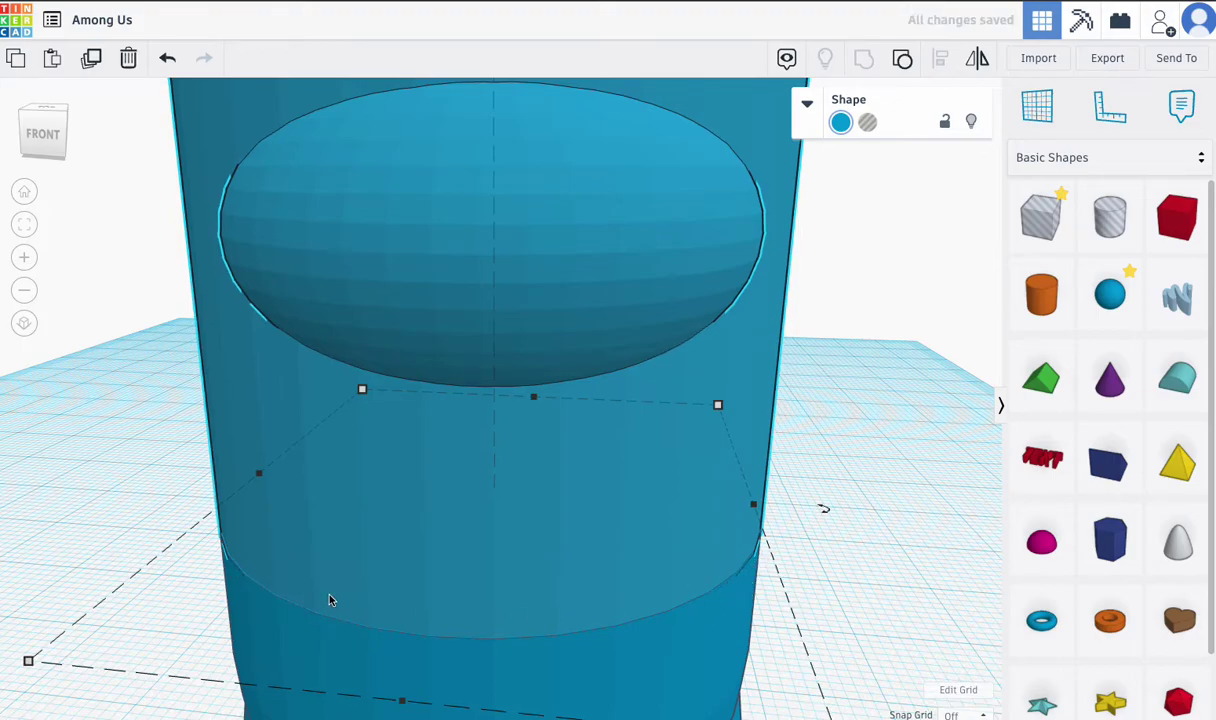
right_drag(565, 600, 480, 545)
click(46, 140)
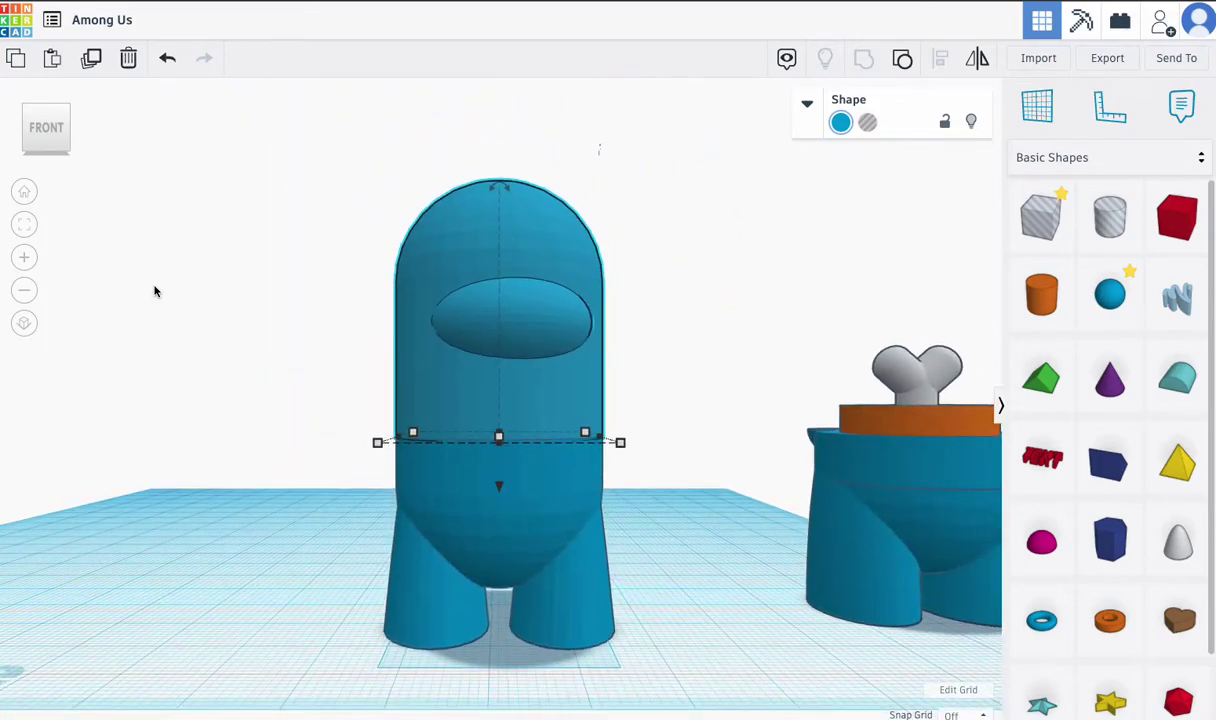
click(268, 331)
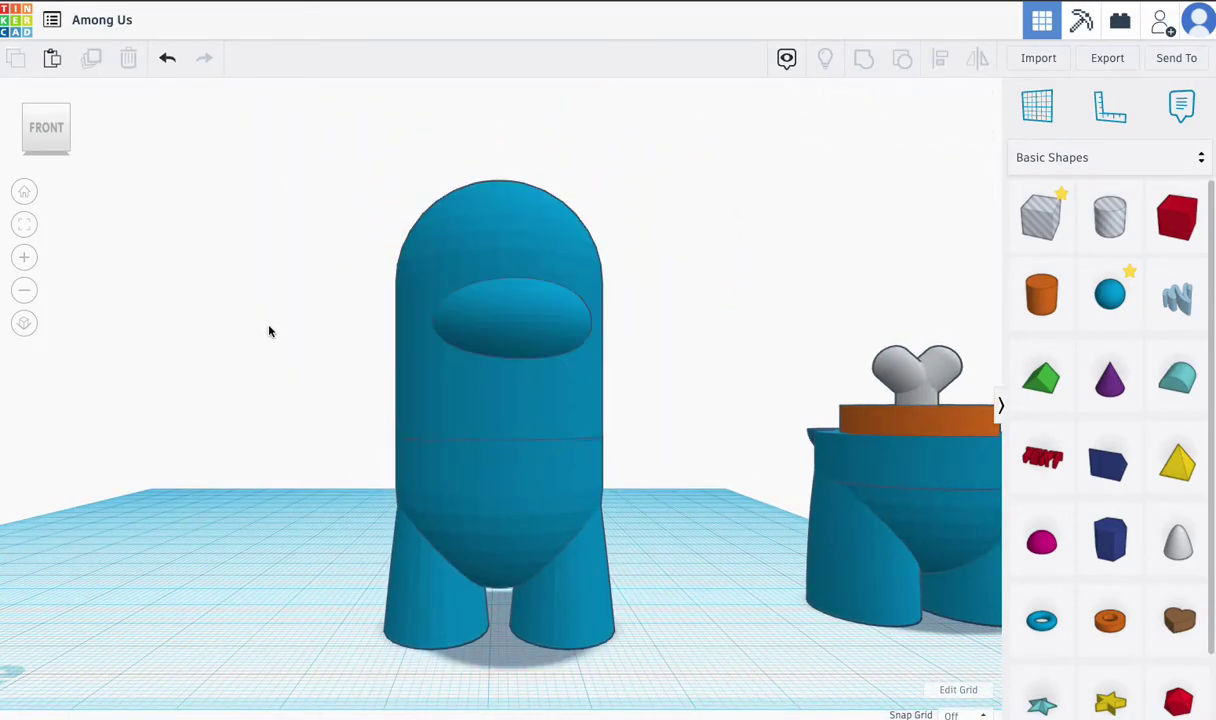
- Set the snap grid to 2.0 mm and move the head piece sideways until it is clear to the left of the lower body
click(478, 385)
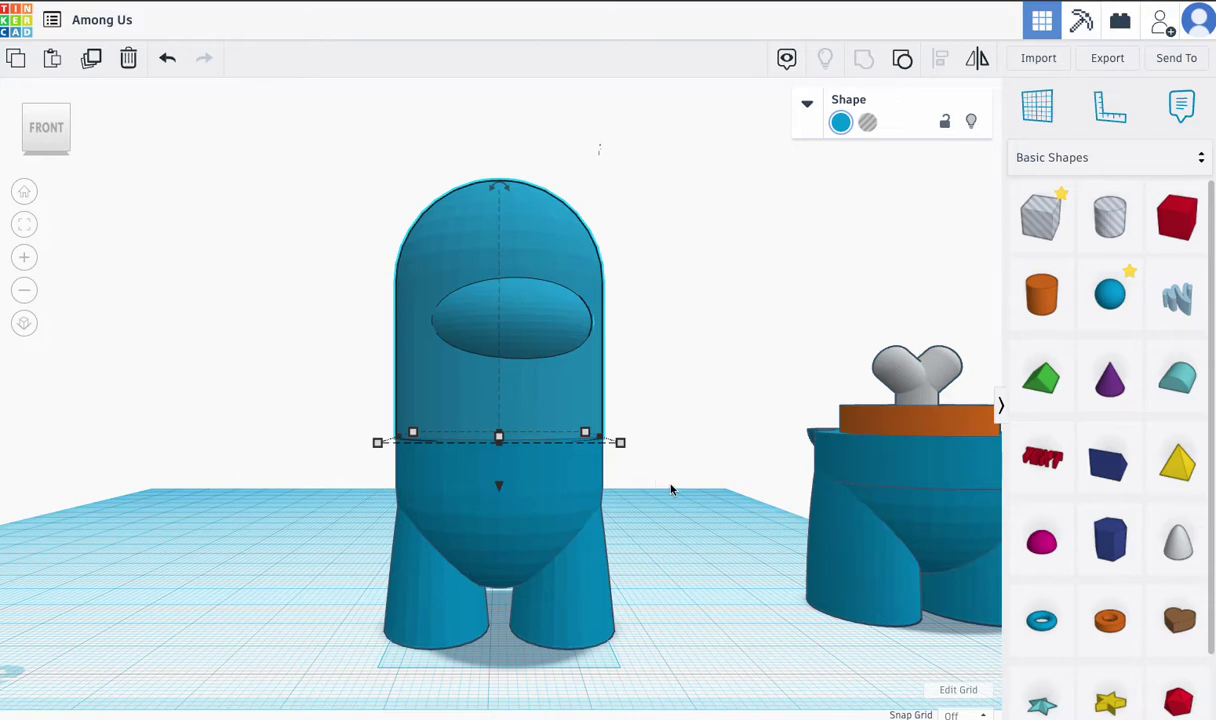
click(968, 714)
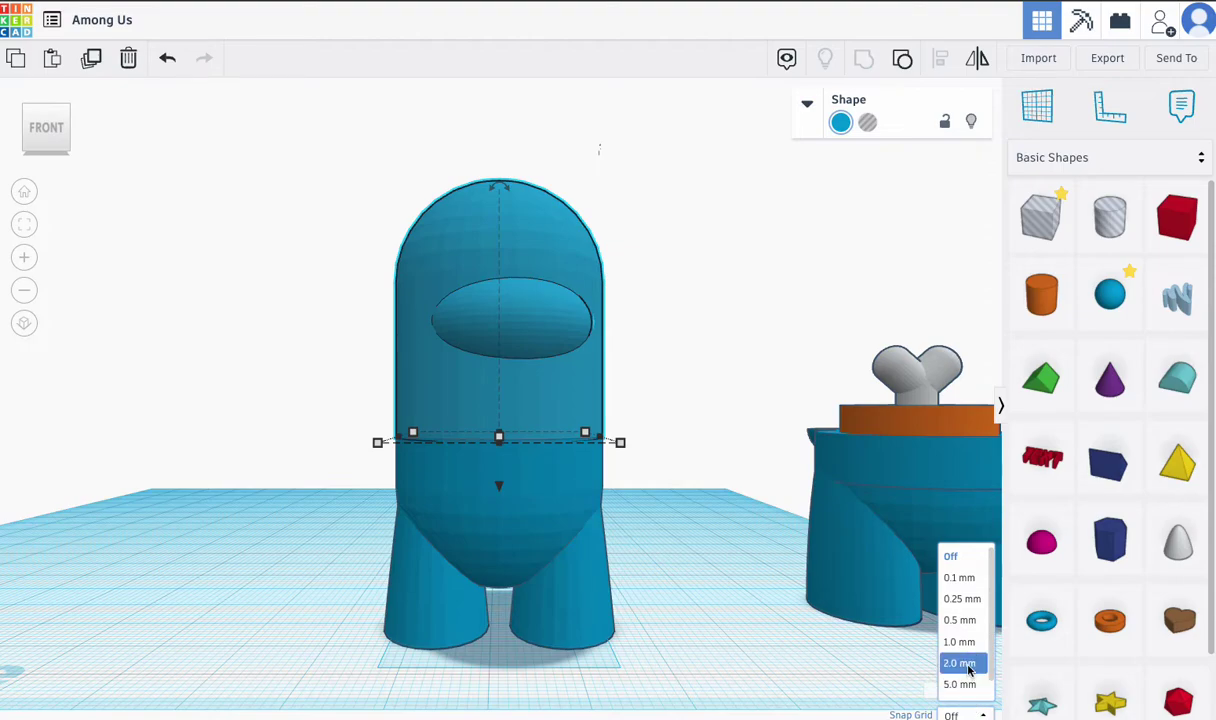
click(962, 663)
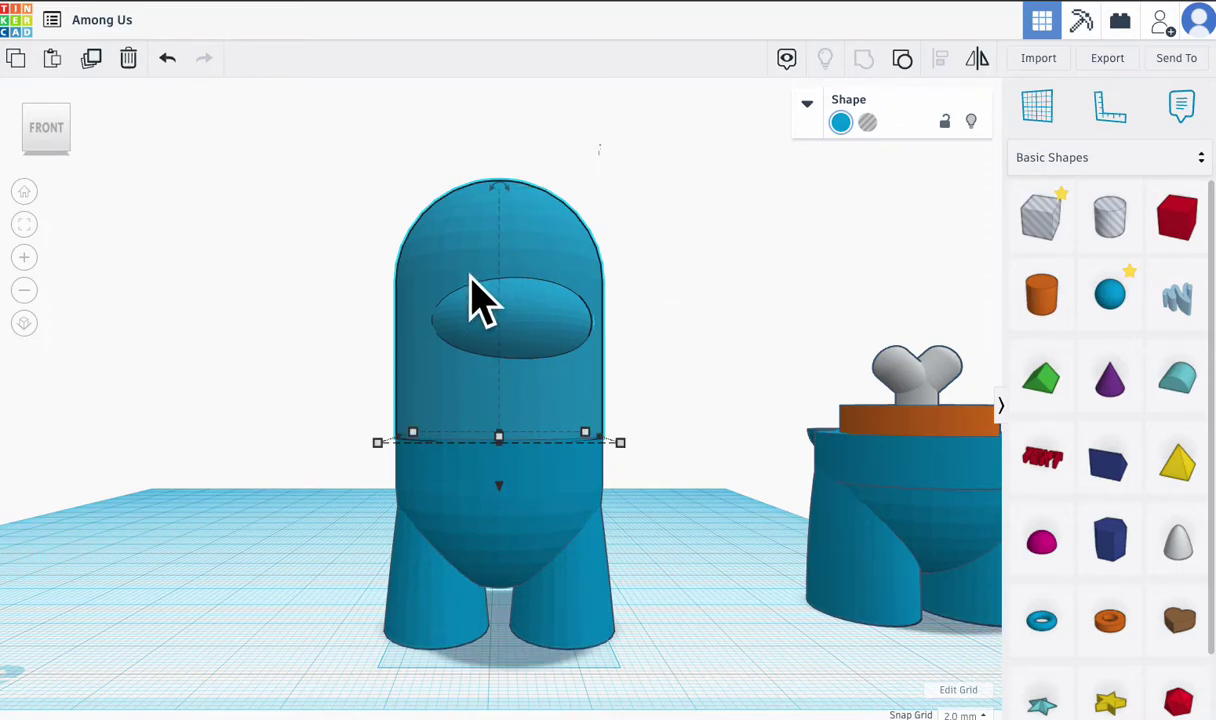
key(Left)
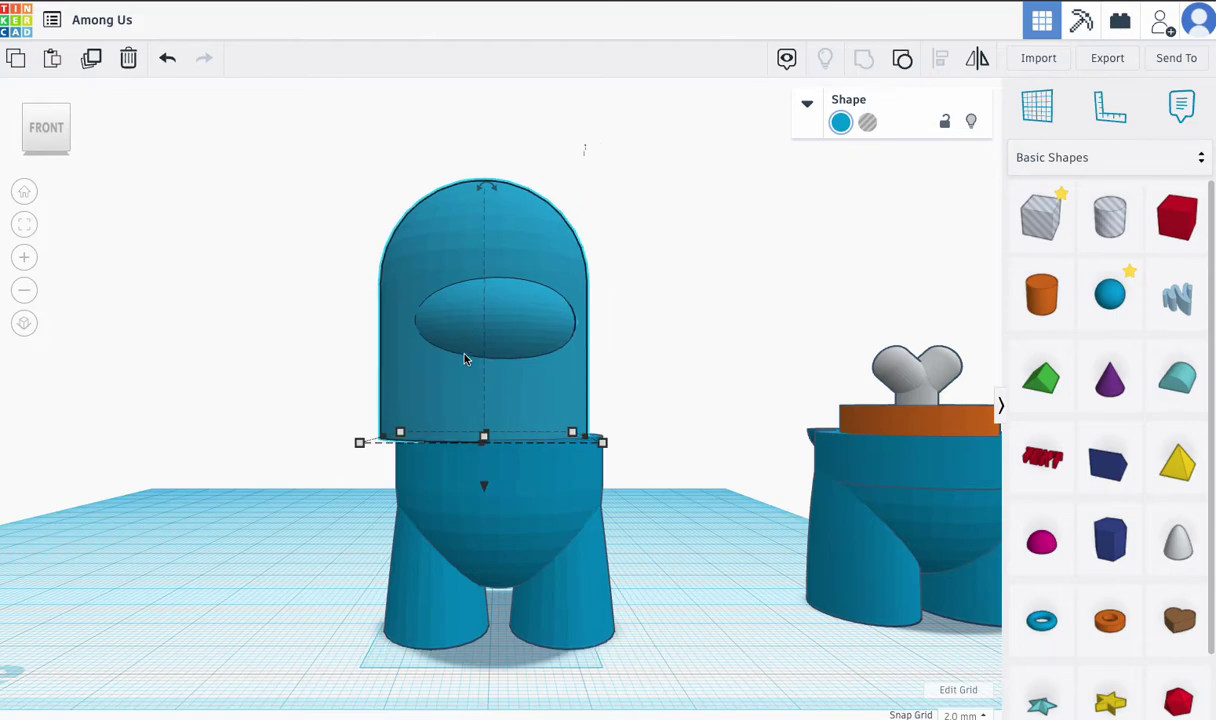
key(Left)
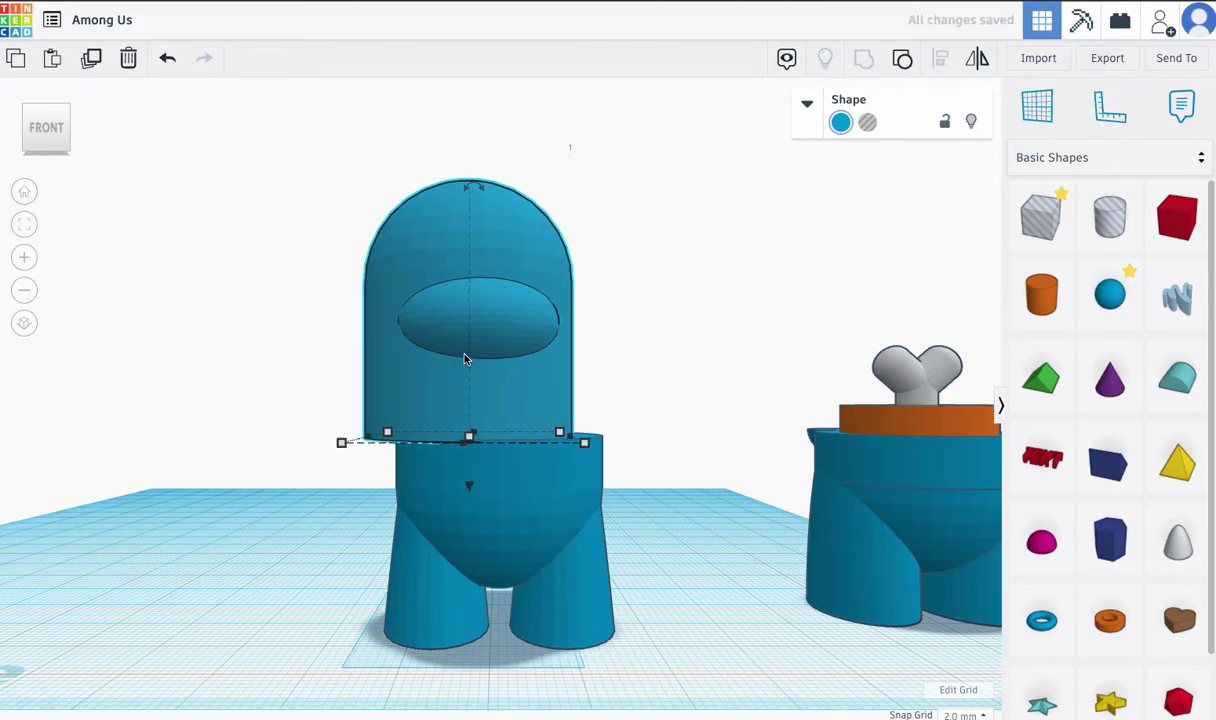
key(Left)
key(Left)
key(Left)
key(Left)
key(Left)
key(Left)
key(Left)
key(Left)
key(Left)
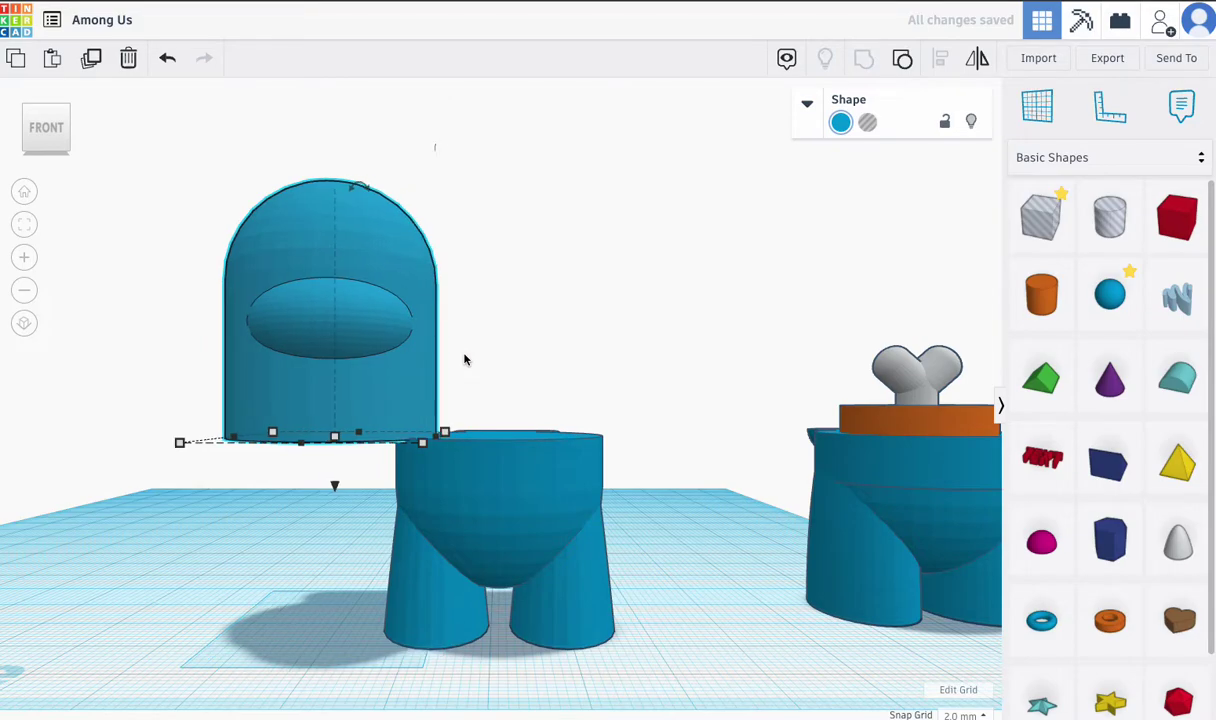
key(Left)
key(Left)
key(Left)
key(Left)
key(Left)
key(Left)
key(Left)
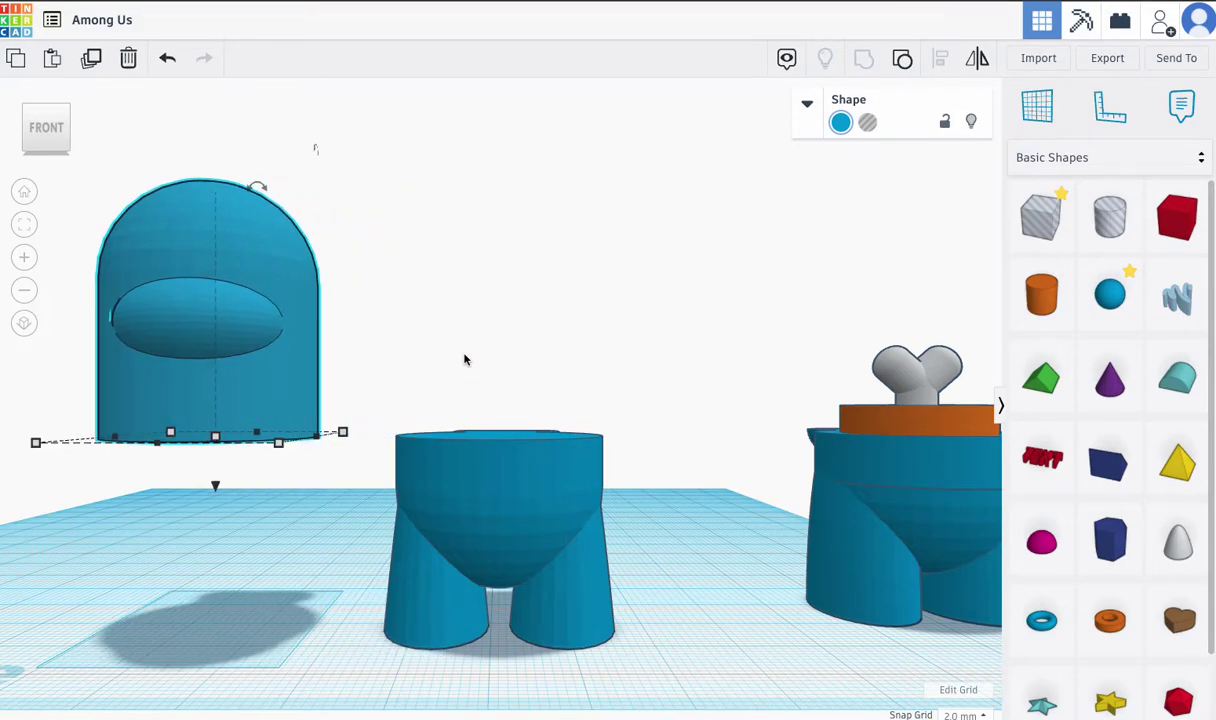
- Add an orange cylinder at the lower body, raise it 26 mm above the workplane, and set its sides to 64
right_drag(646, 486, 874, 461)
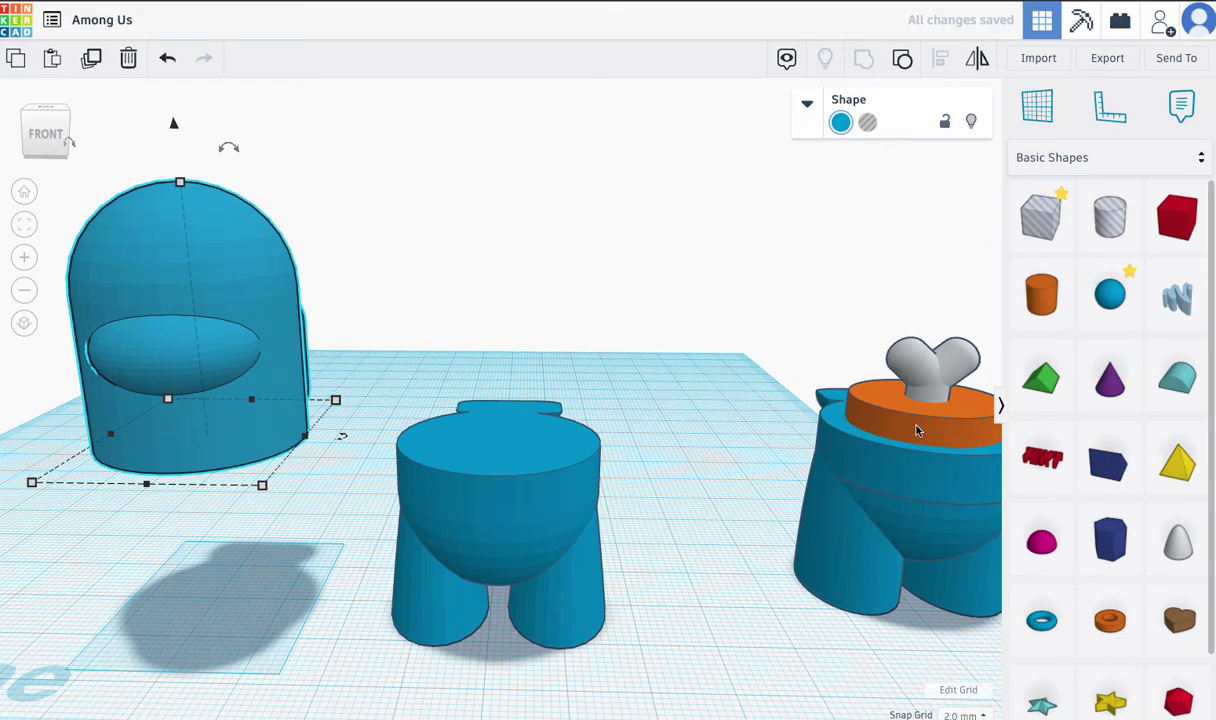
drag(1041, 295, 488, 585)
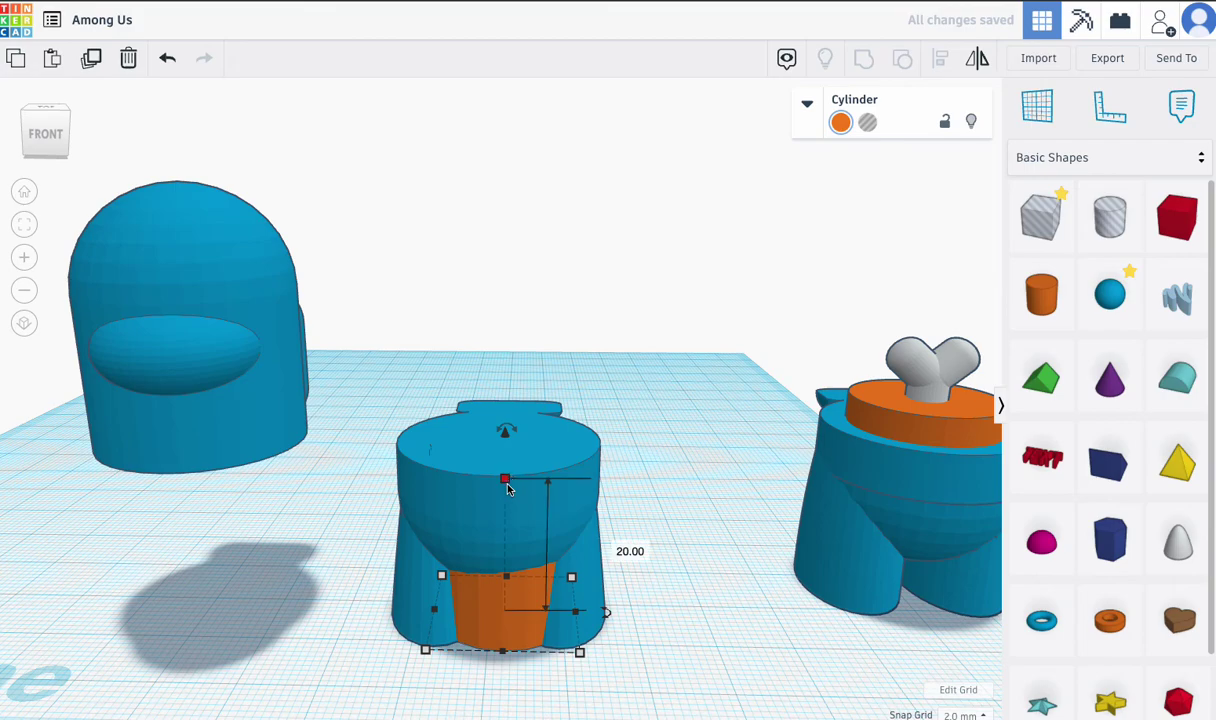
drag(509, 442, 505, 326)
drag(505, 374, 507, 419)
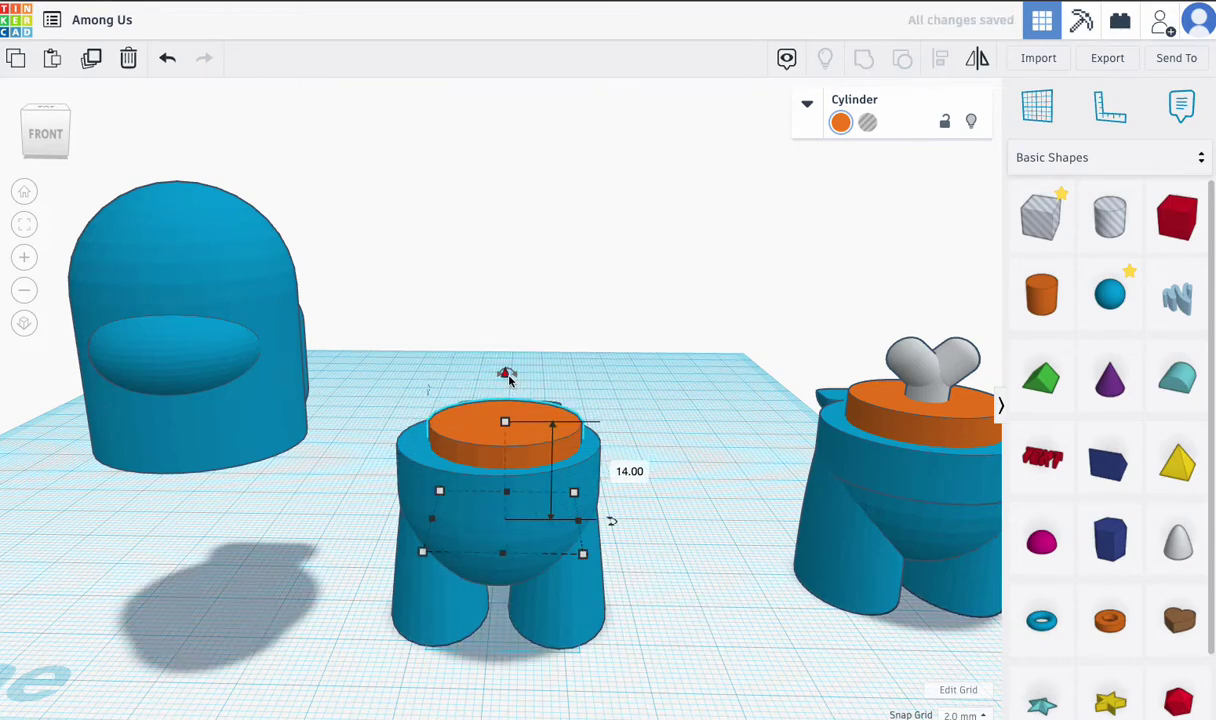
drag(507, 374, 505, 280)
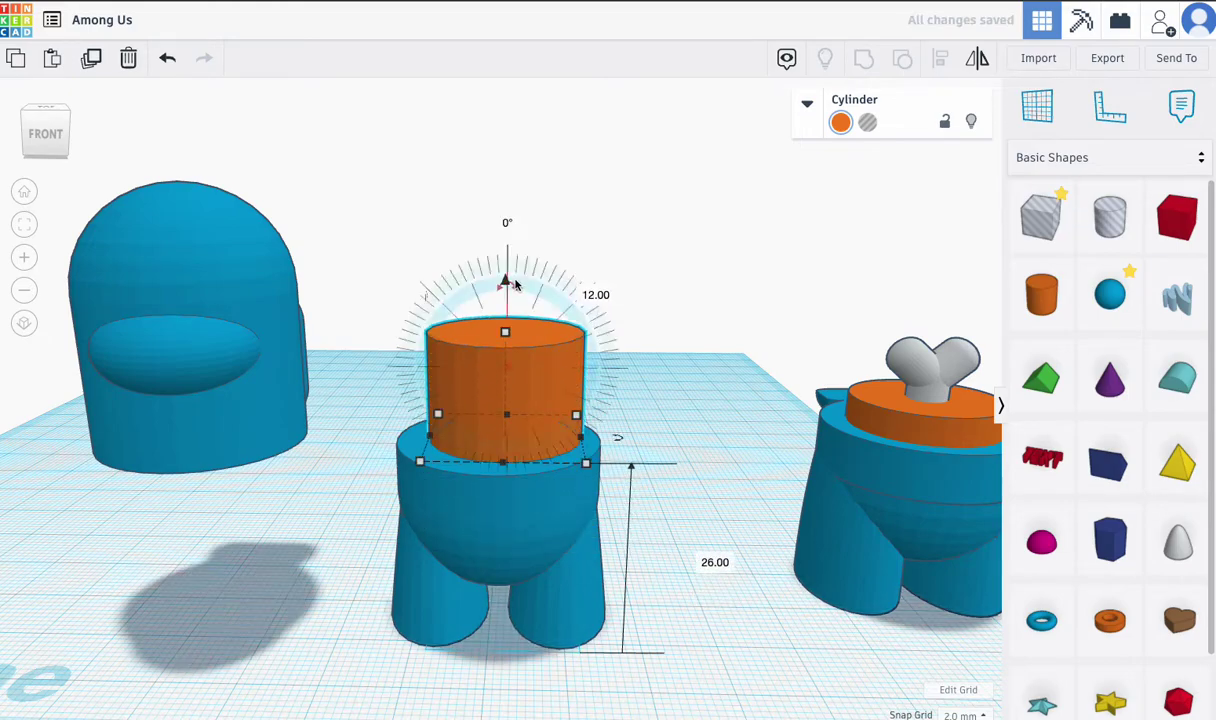
click(806, 104)
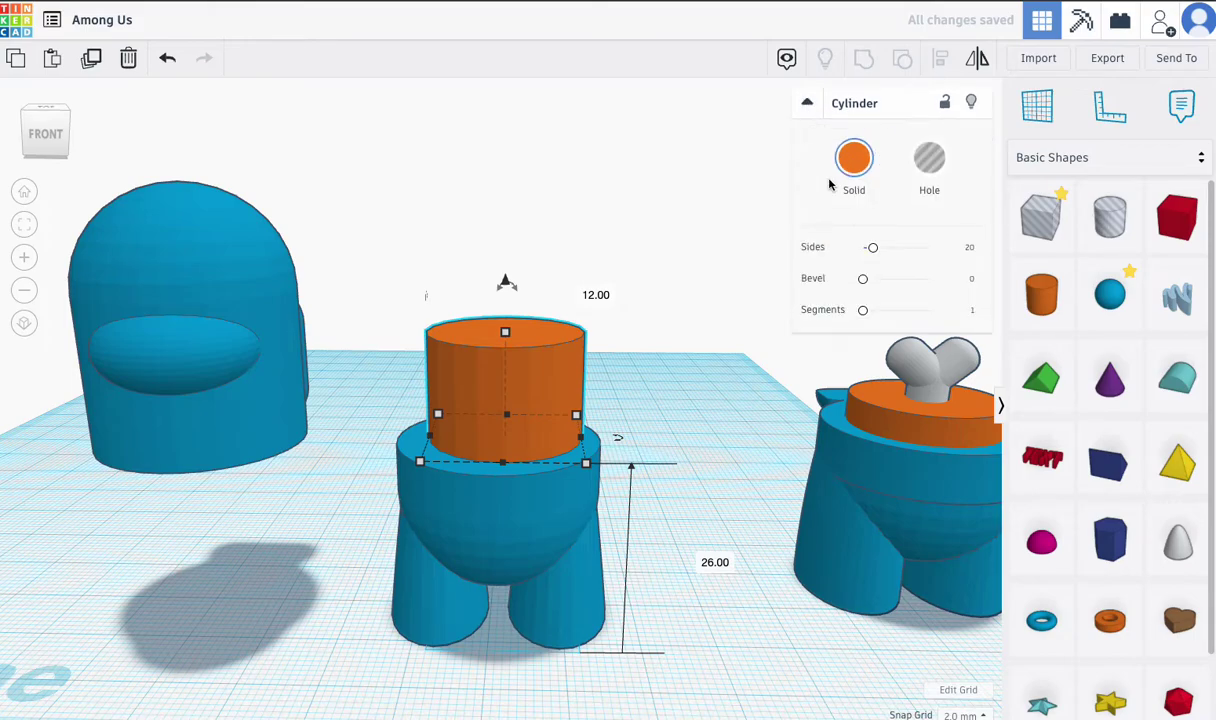
drag(873, 248, 931, 248)
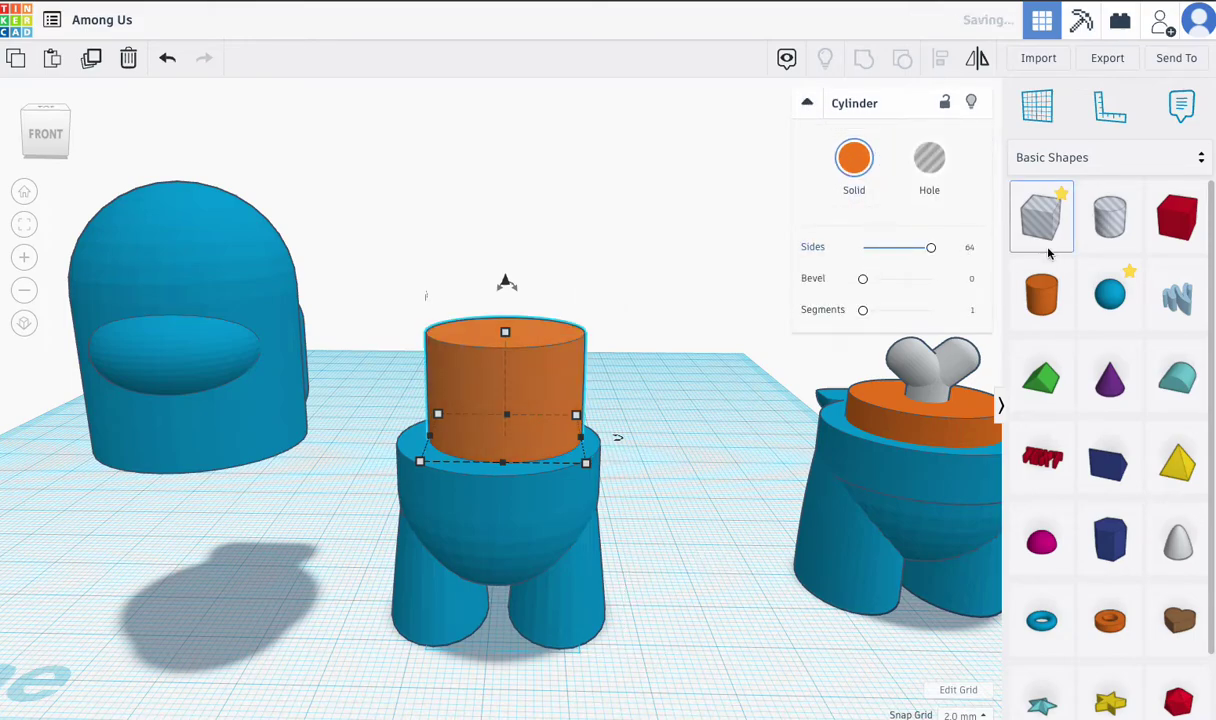
- Lower the orange cylinder partway into the lower body and shift it sideways toward the body's center
drag(520, 295, 520, 362)
right_drag(530, 320, 555, 420)
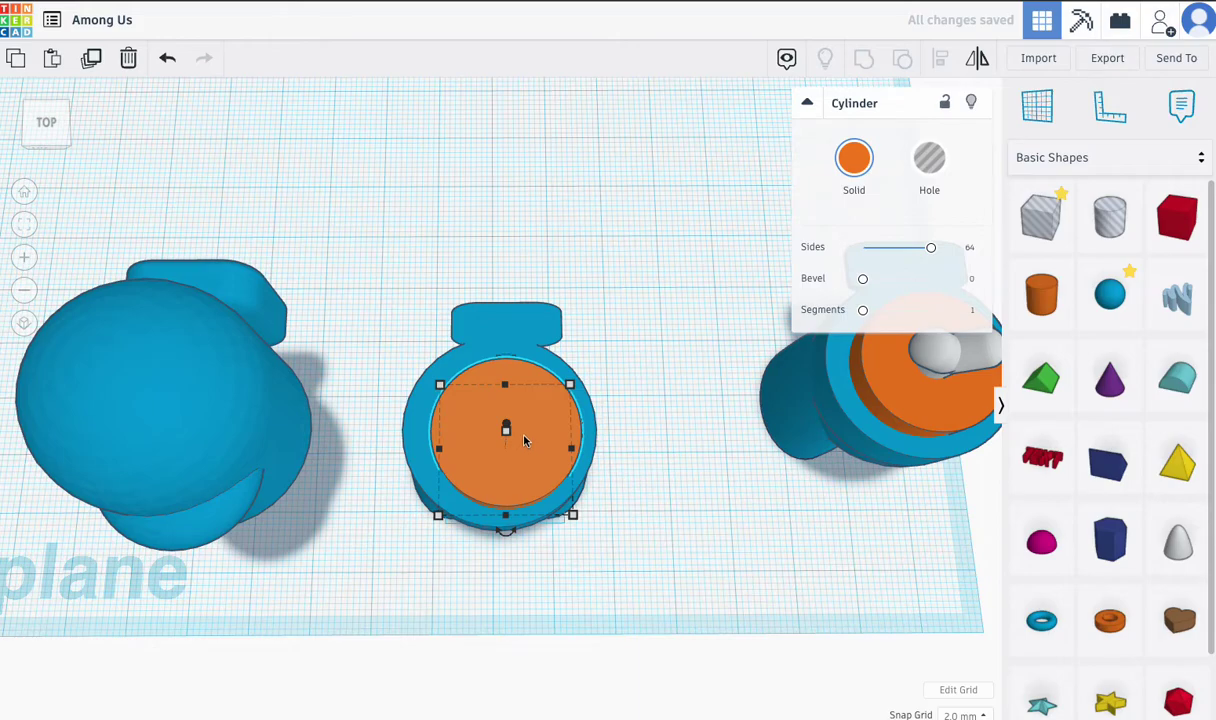
key(Left)
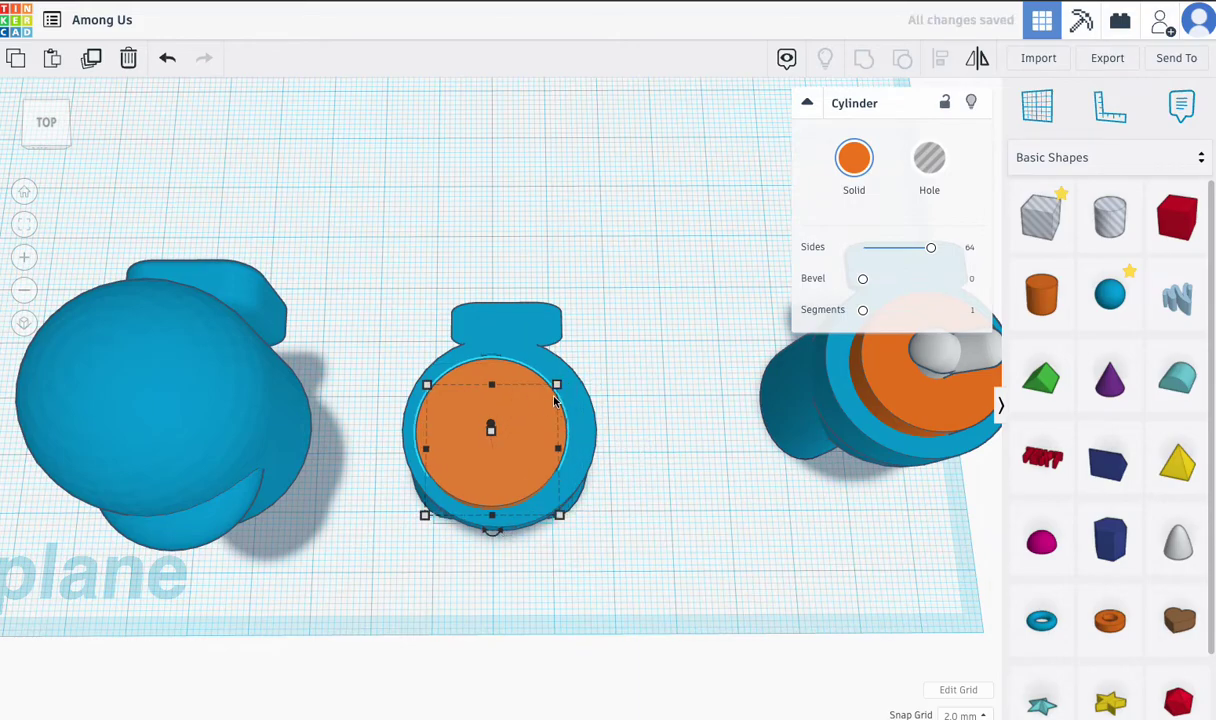
key(Right)
key(Left)
- Set the snap grid to 0.1 mm and nudge the orange cylinder until it sits centered on the lower body
click(957, 714)
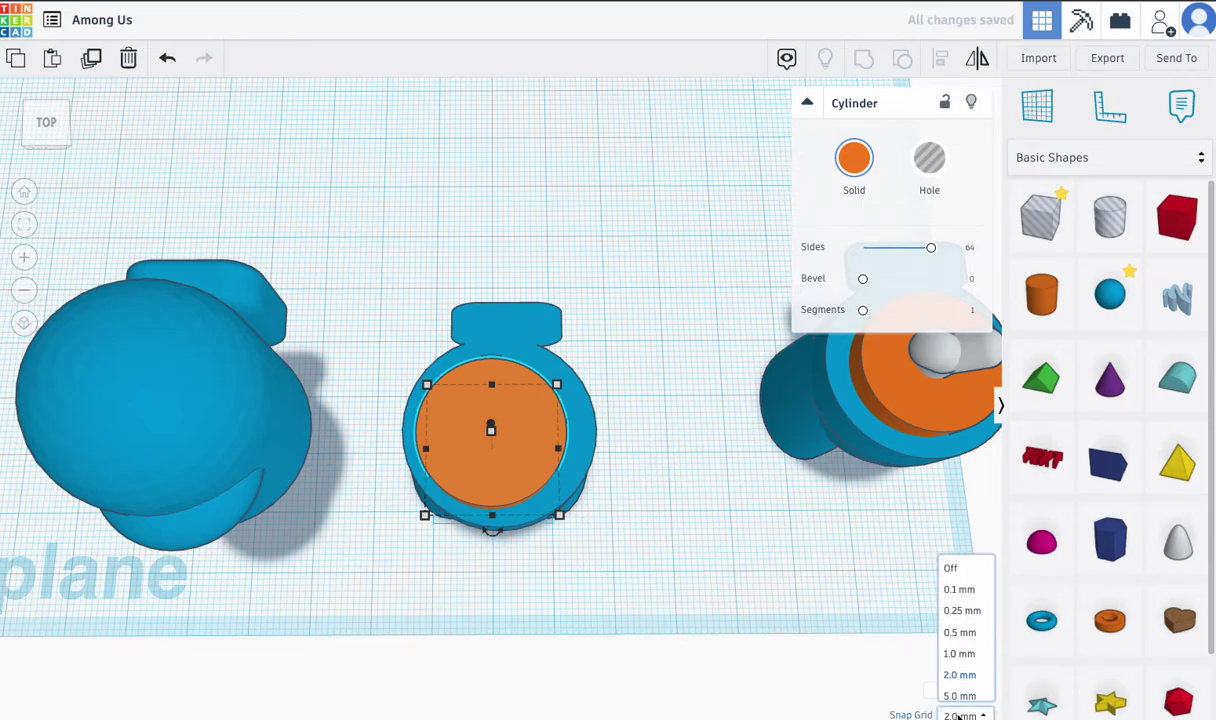
click(962, 585)
key(Right)
key(Right)
key(Right)
key(Right)
key(Right)
key(Right)
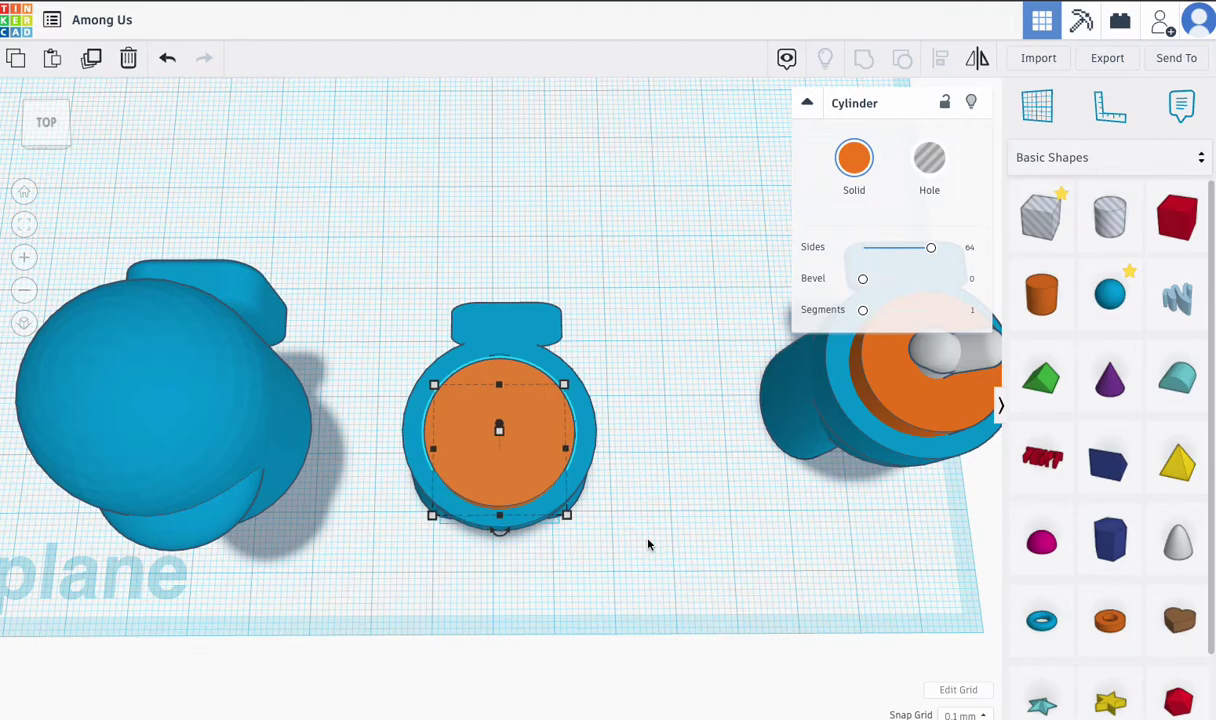
right_drag(648, 543, 632, 597)
key(Up)
key(Up)
key(Up)
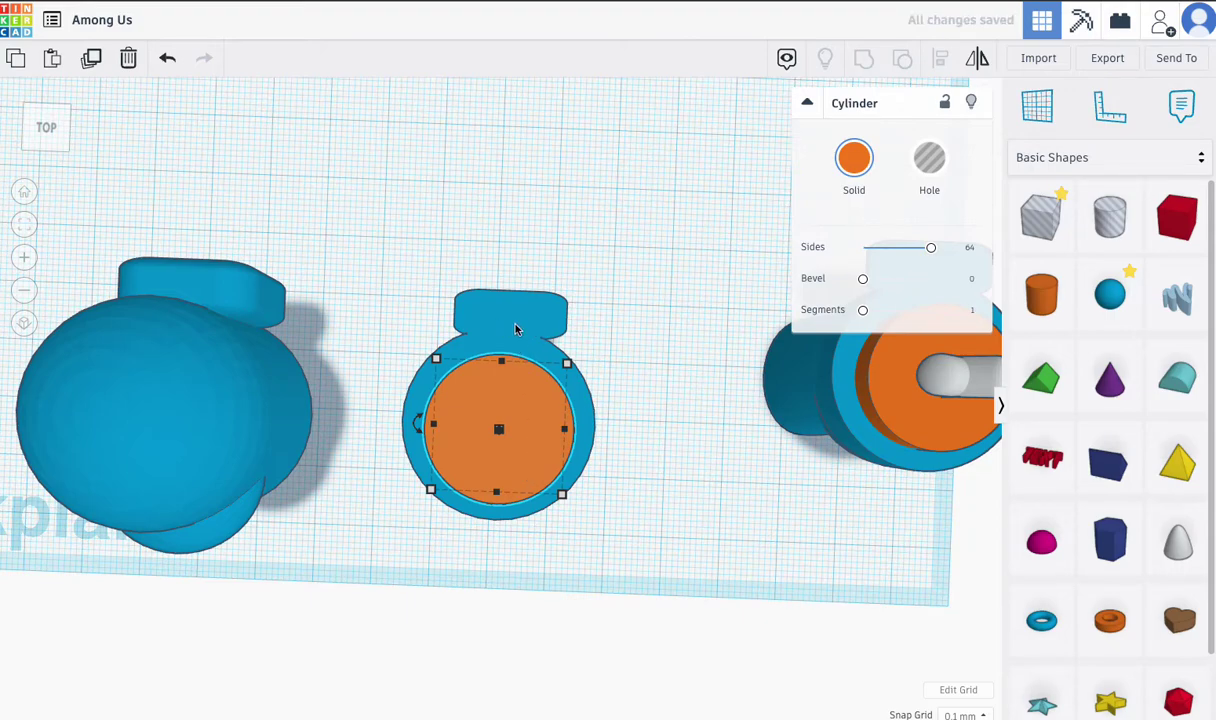
right_drag(618, 418, 614, 406)
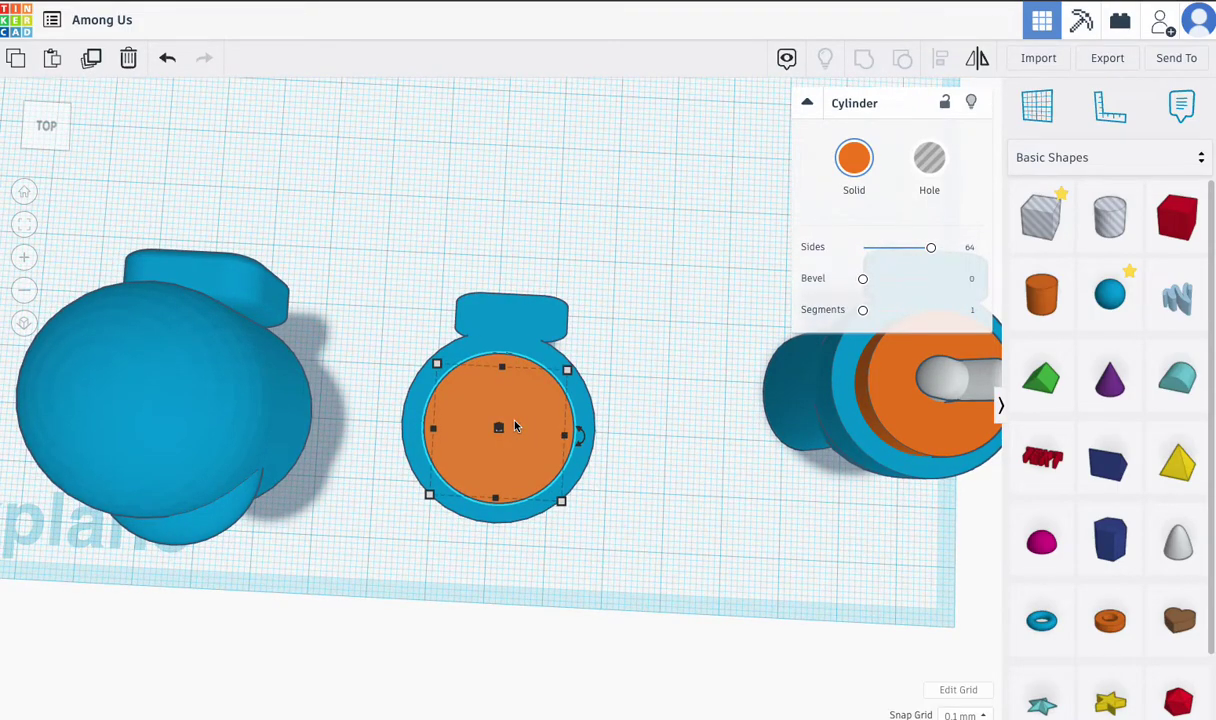
right_drag(530, 413, 578, 288)
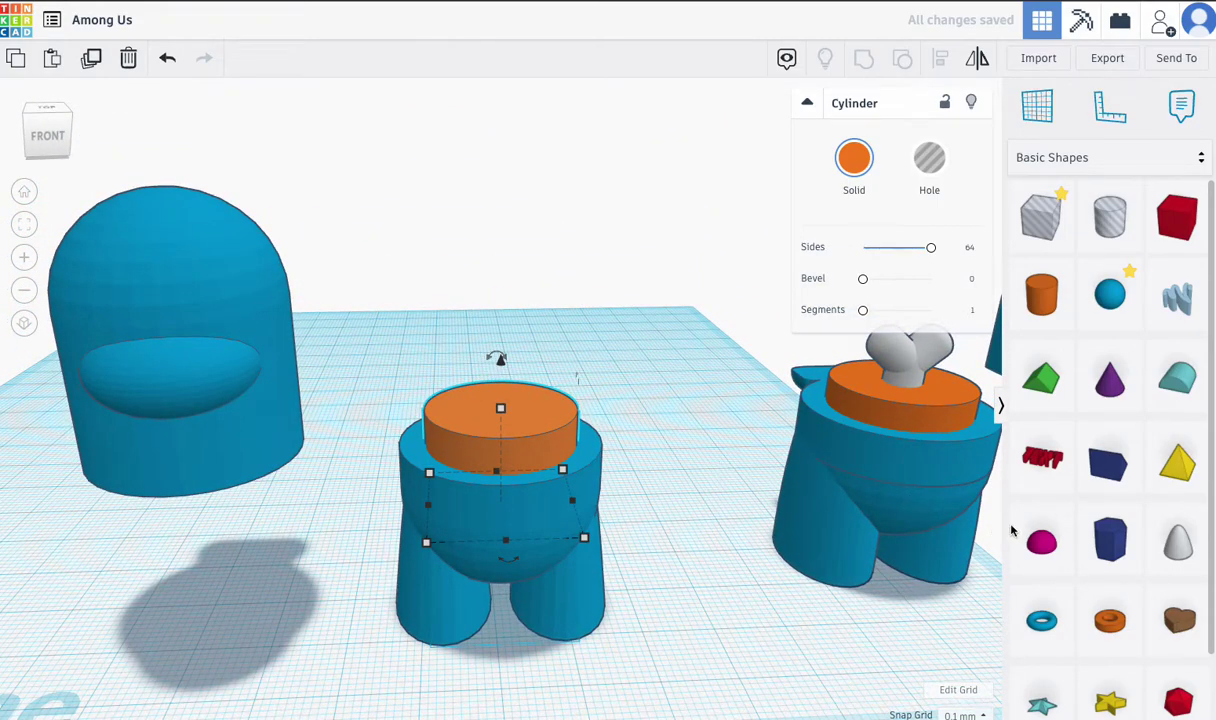
- Add a capsule from the Design Starters shapes at the orange neck cylinder
click(1104, 161)
click(1052, 265)
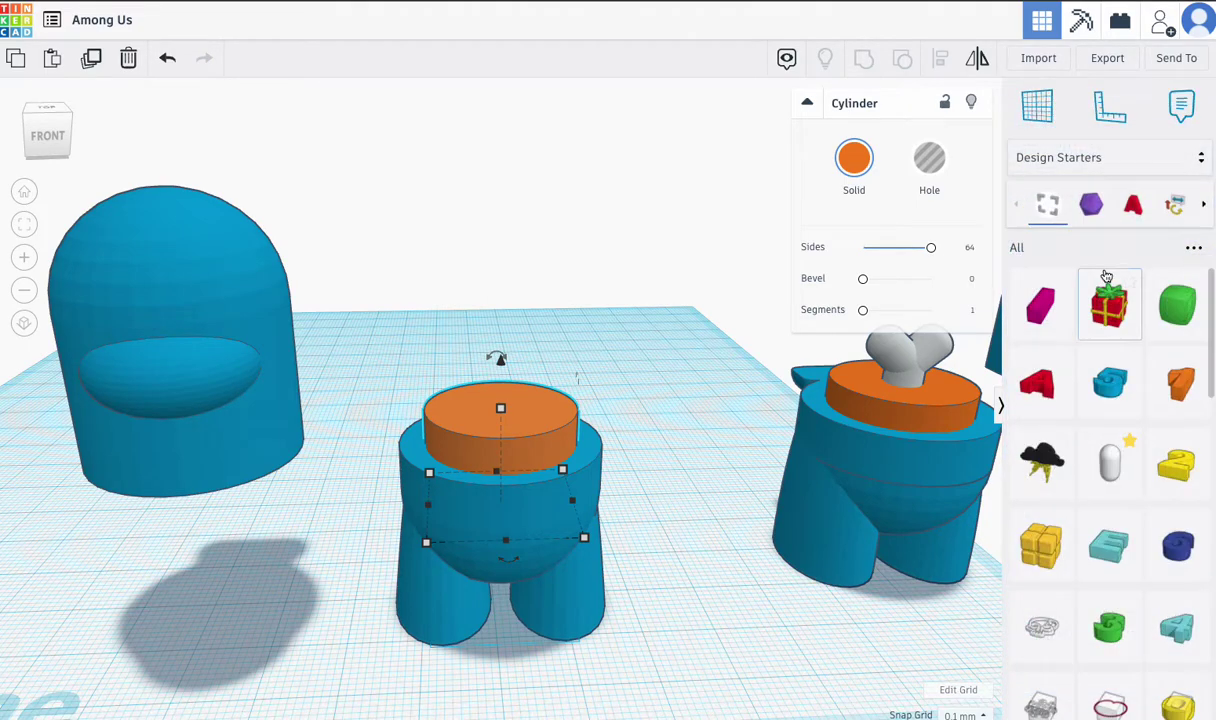
drag(1110, 462, 488, 596)
- Check the finished bone's capsule for reference and size the new capsule to 5.2 mm wide, 5.2 mm deep and 11 mm high
click(920, 386)
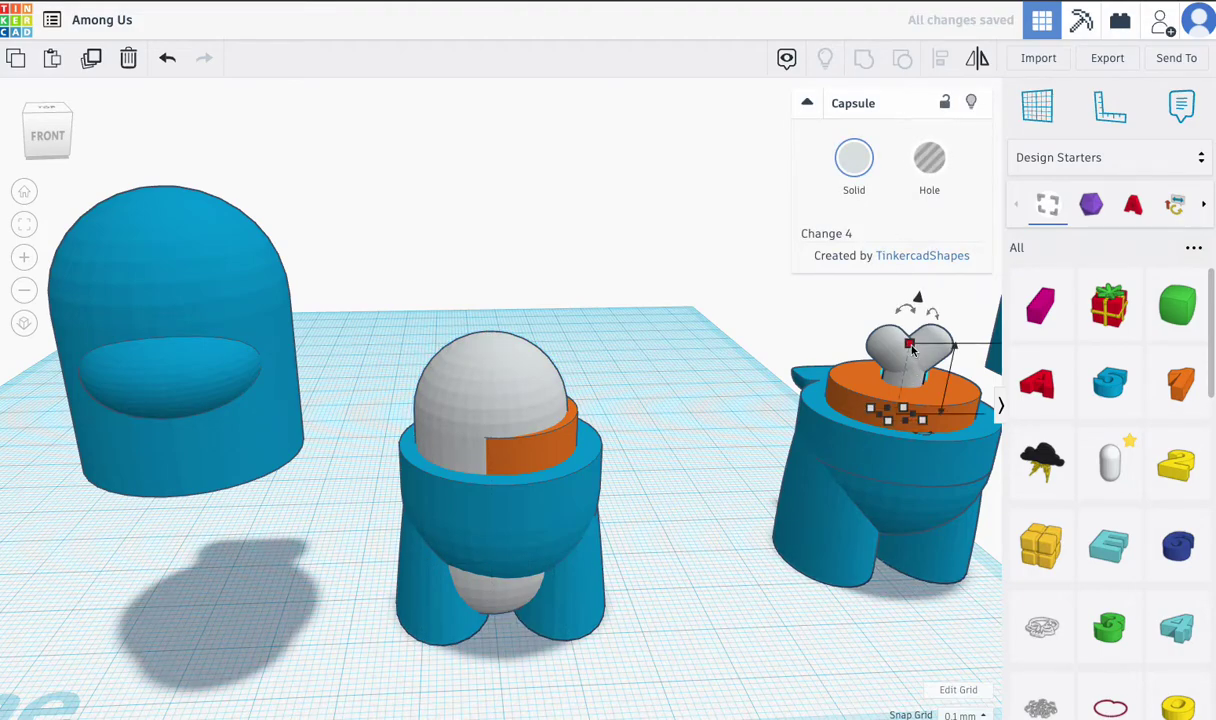
click(25, 224)
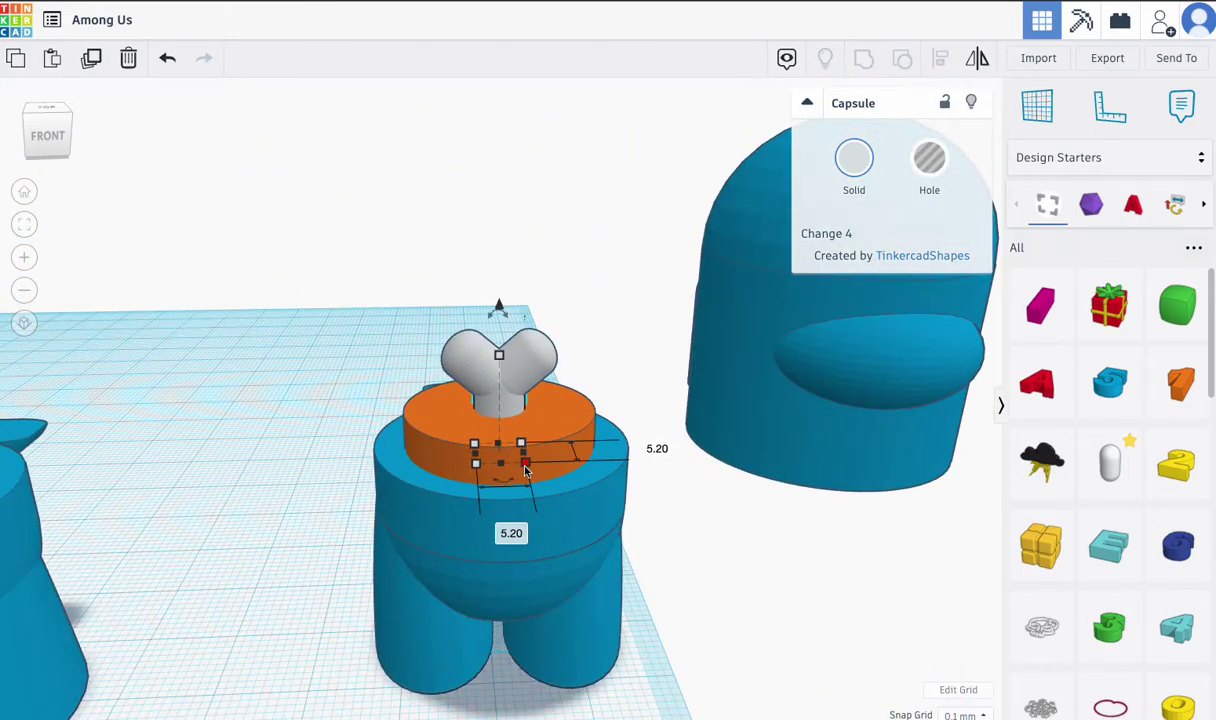
scroll(456, 443, down, 5)
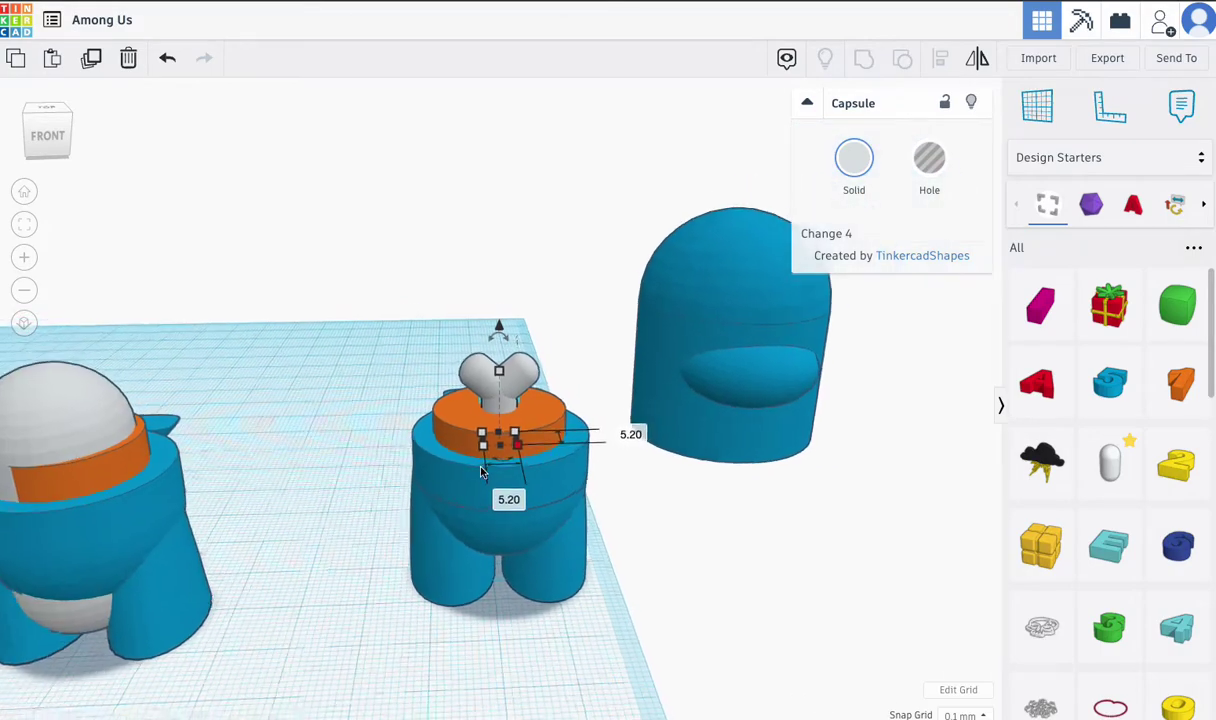
click(176, 433)
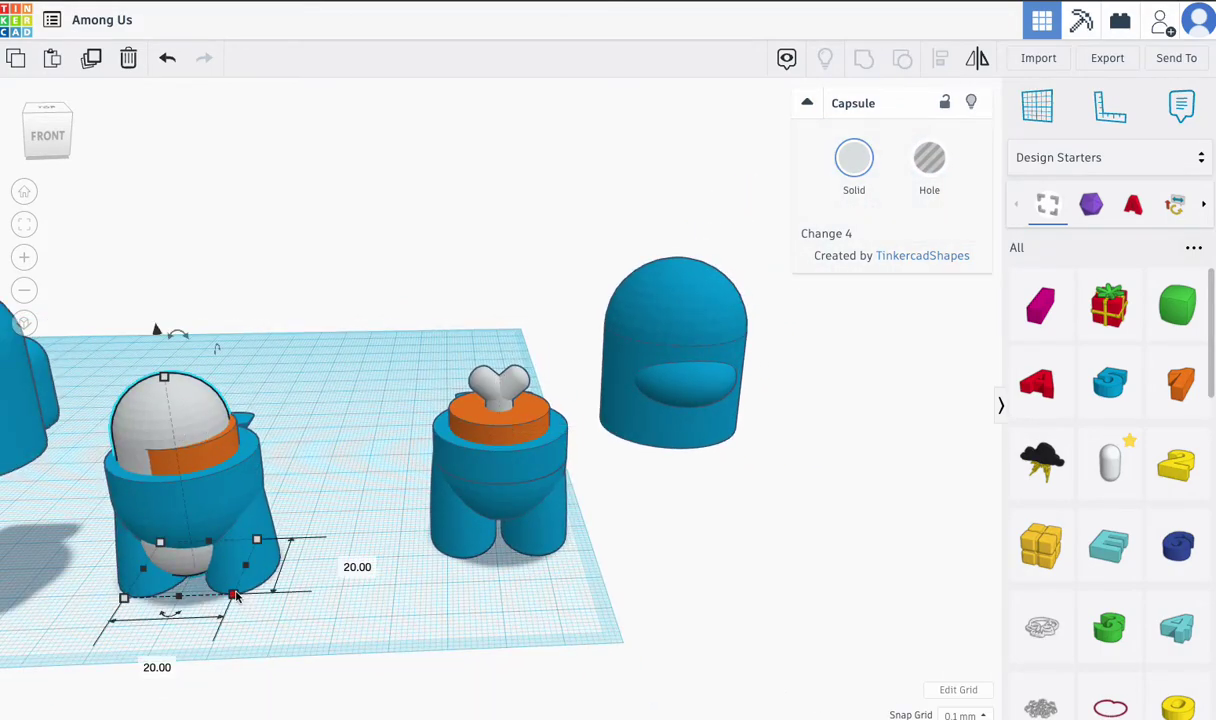
click(145, 662)
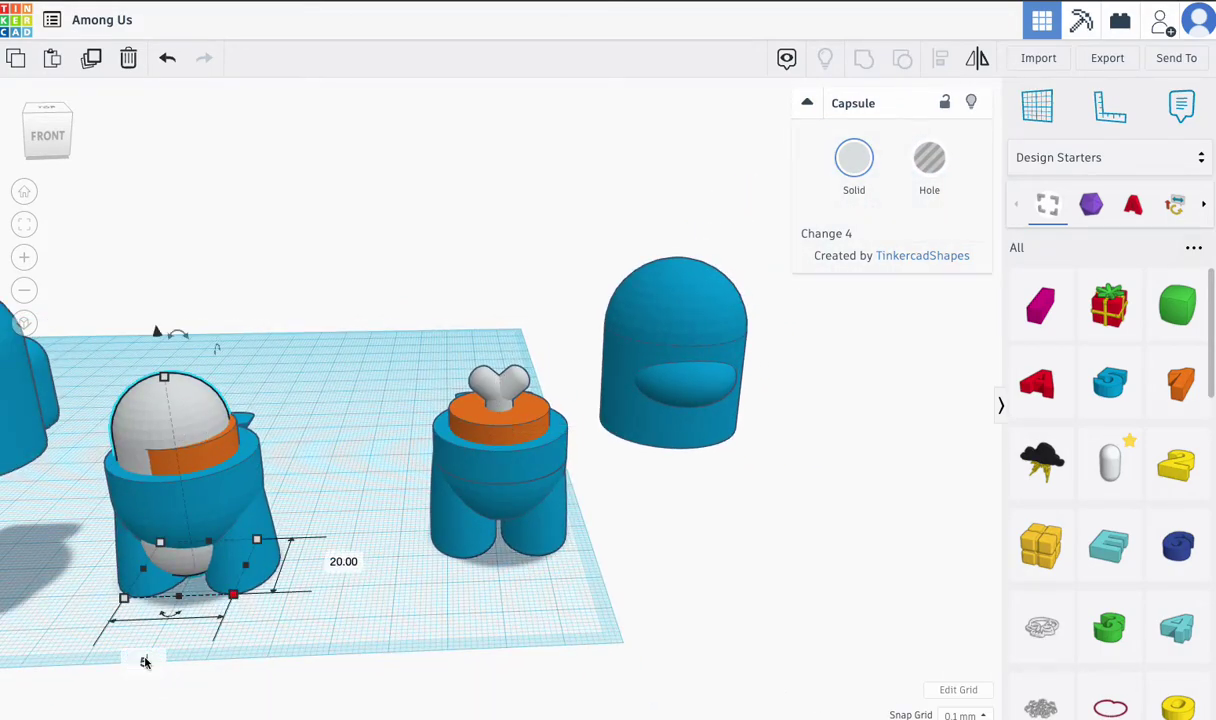
text(5.2)
key(Tab)
text(5)
key(Return)
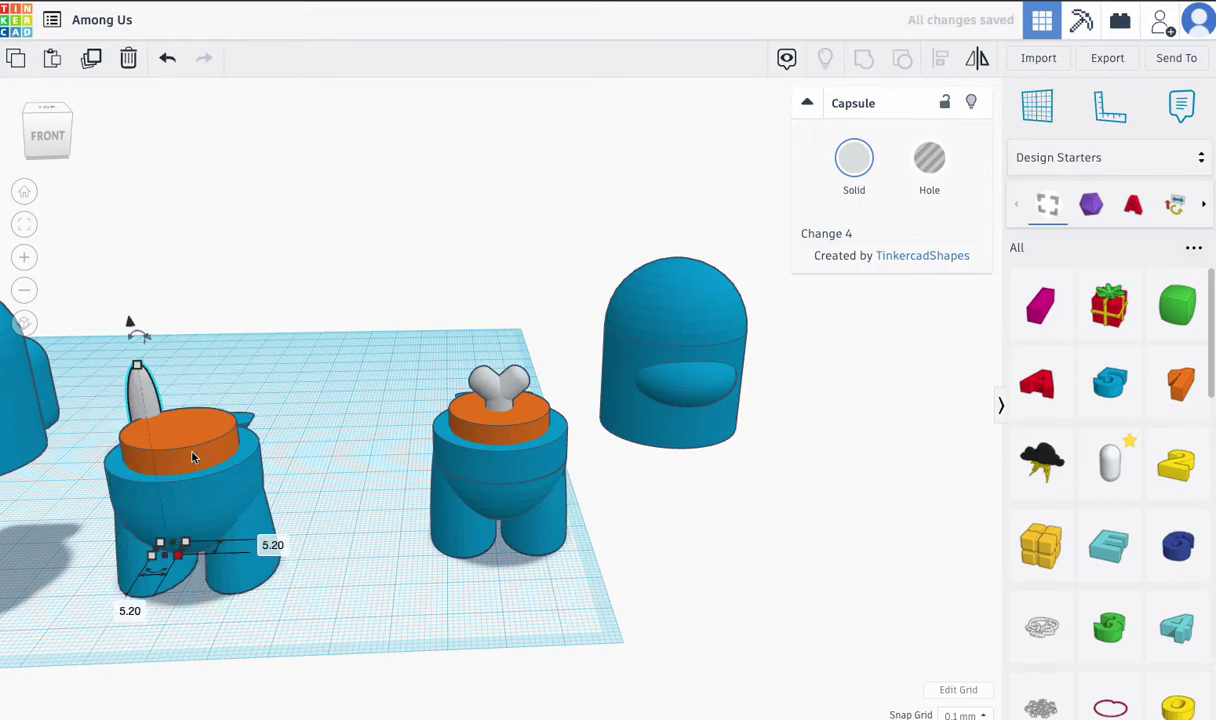
click(249, 461)
text(11)
key(Return)
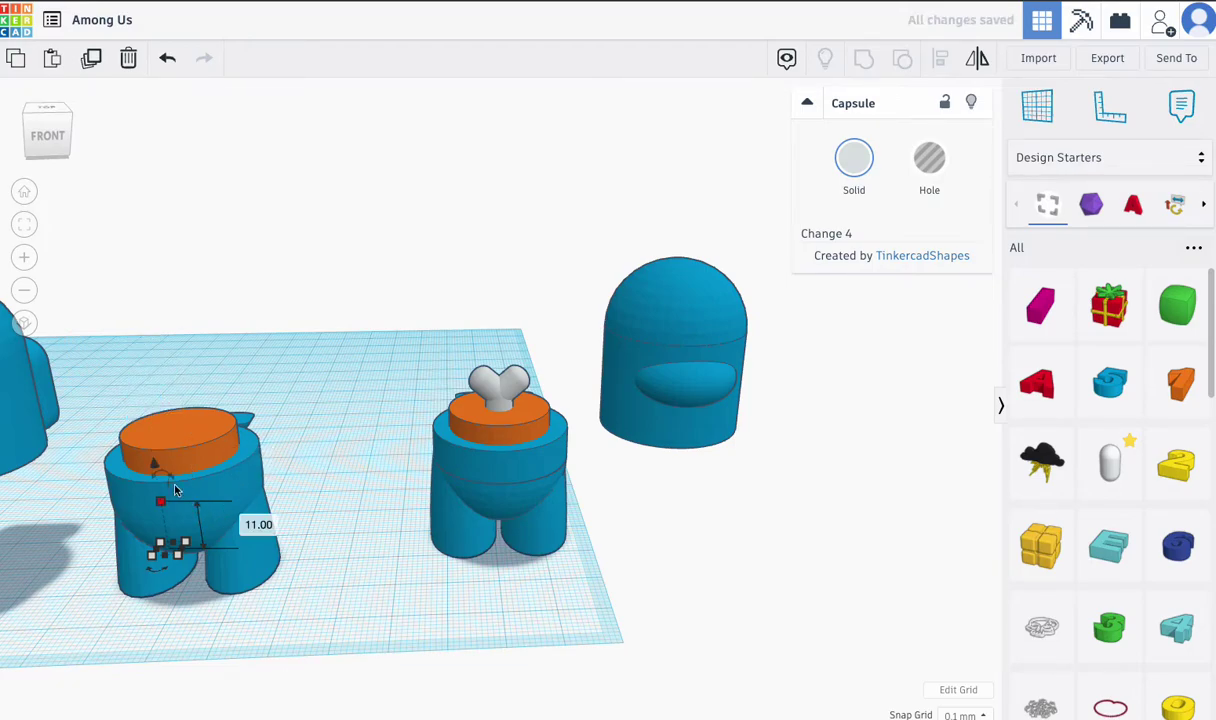
- Raise the capsule until it pokes out of the orange cylinder and move it near the cylinder's center
drag(155, 468, 155, 353)
right_drag(155, 353, 171, 476)
drag(171, 476, 194, 490)
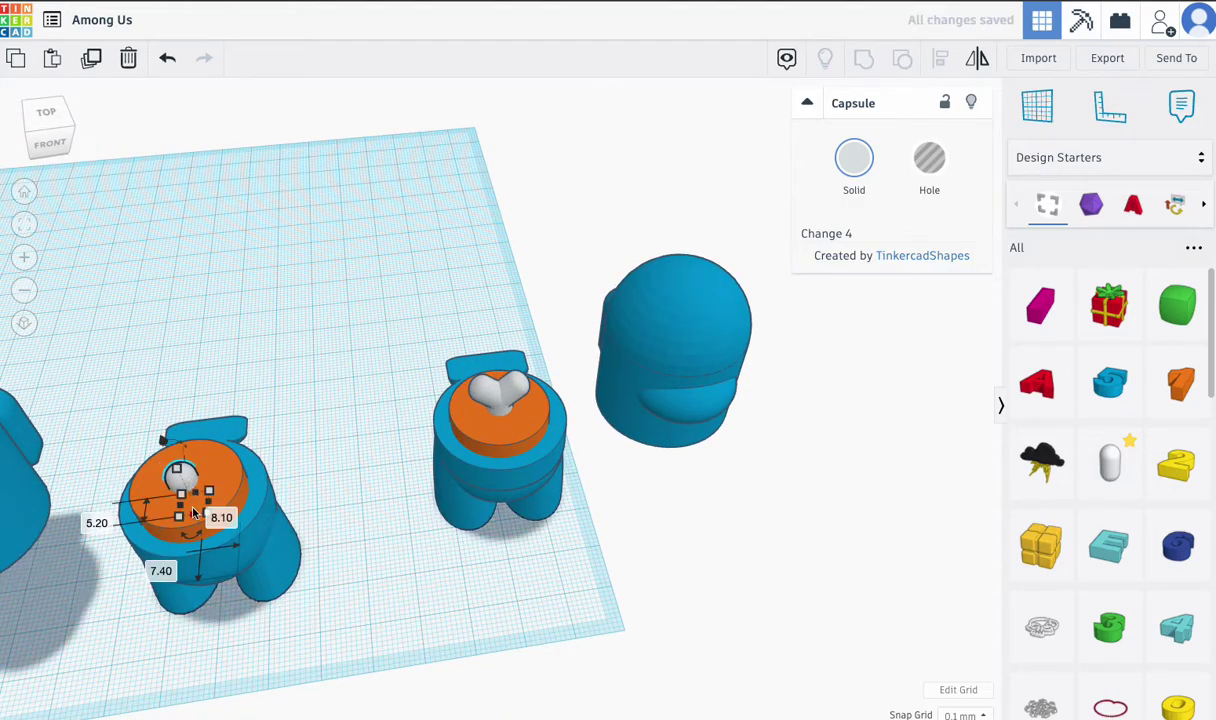
- Center-align the capsule with the orange cylinder in width and depth, and raise the capsule slightly higher
shift+click(152, 507)
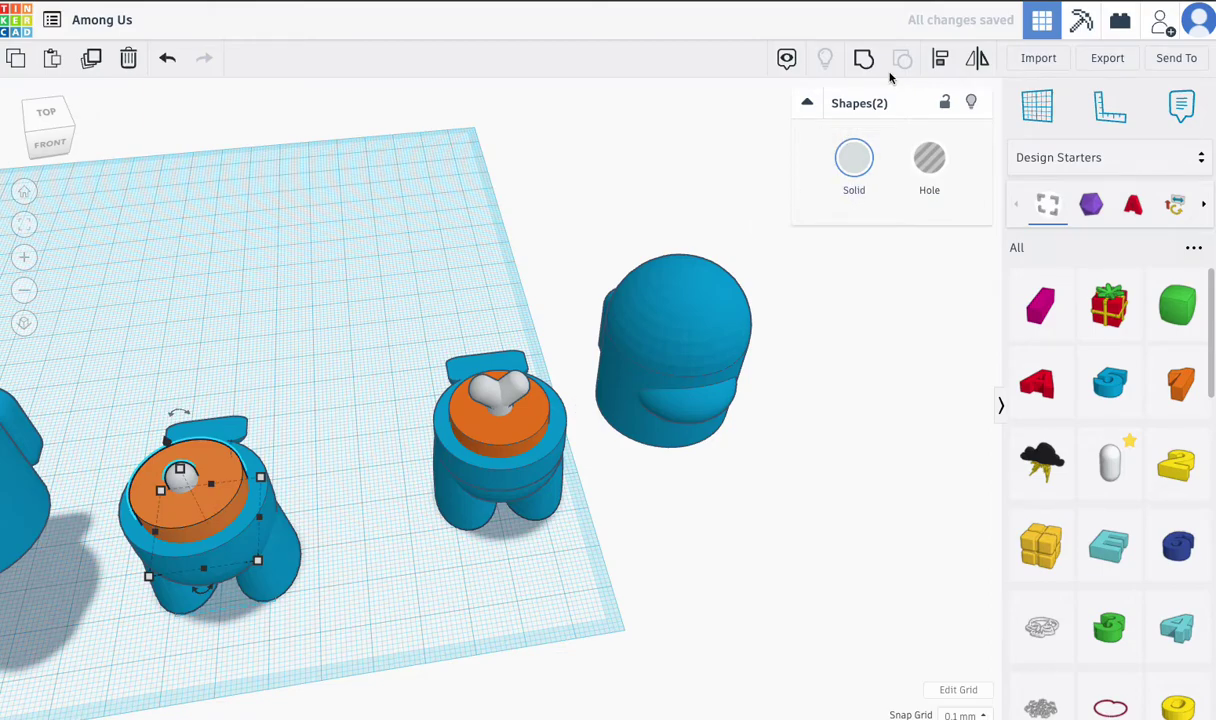
click(939, 60)
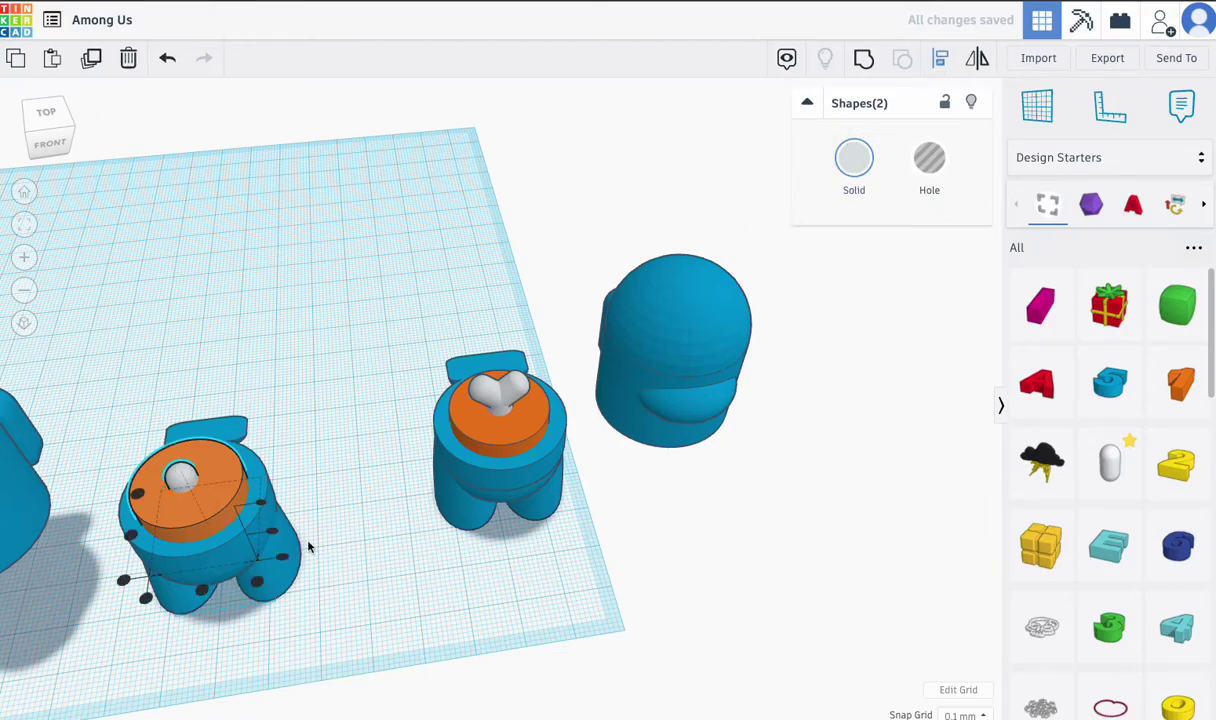
click(203, 593)
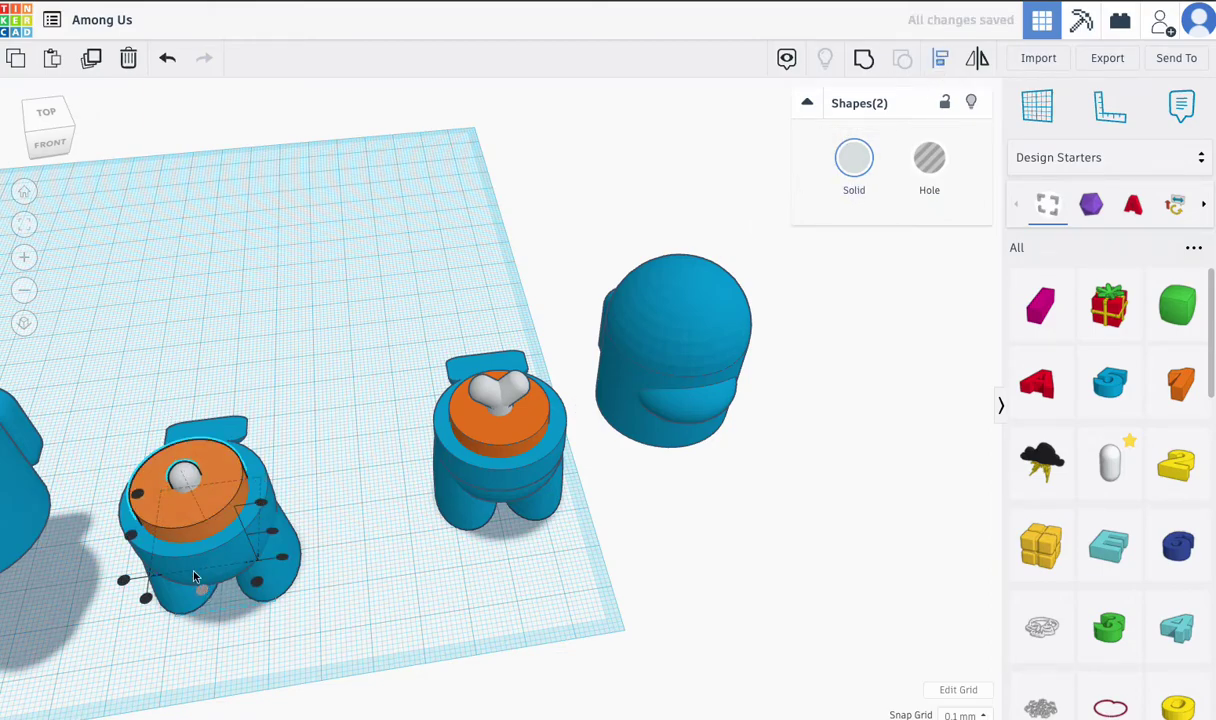
click(130, 538)
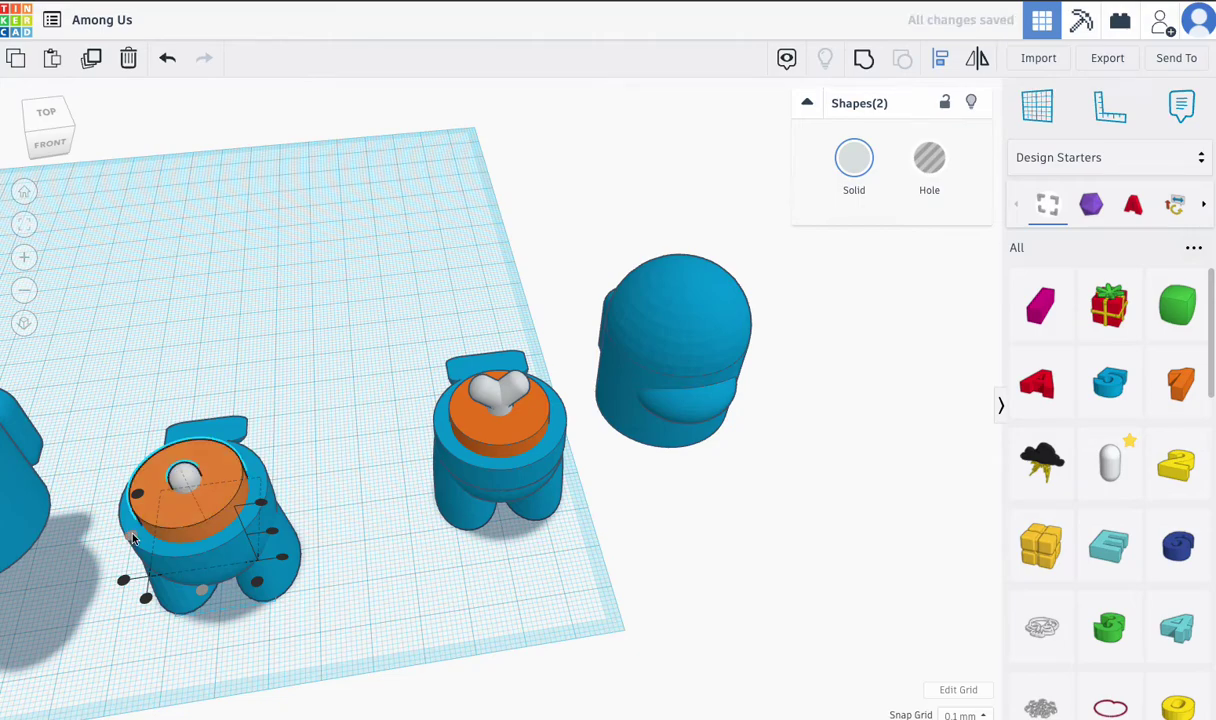
click(322, 519)
right_drag(326, 510, 340, 435)
click(181, 413)
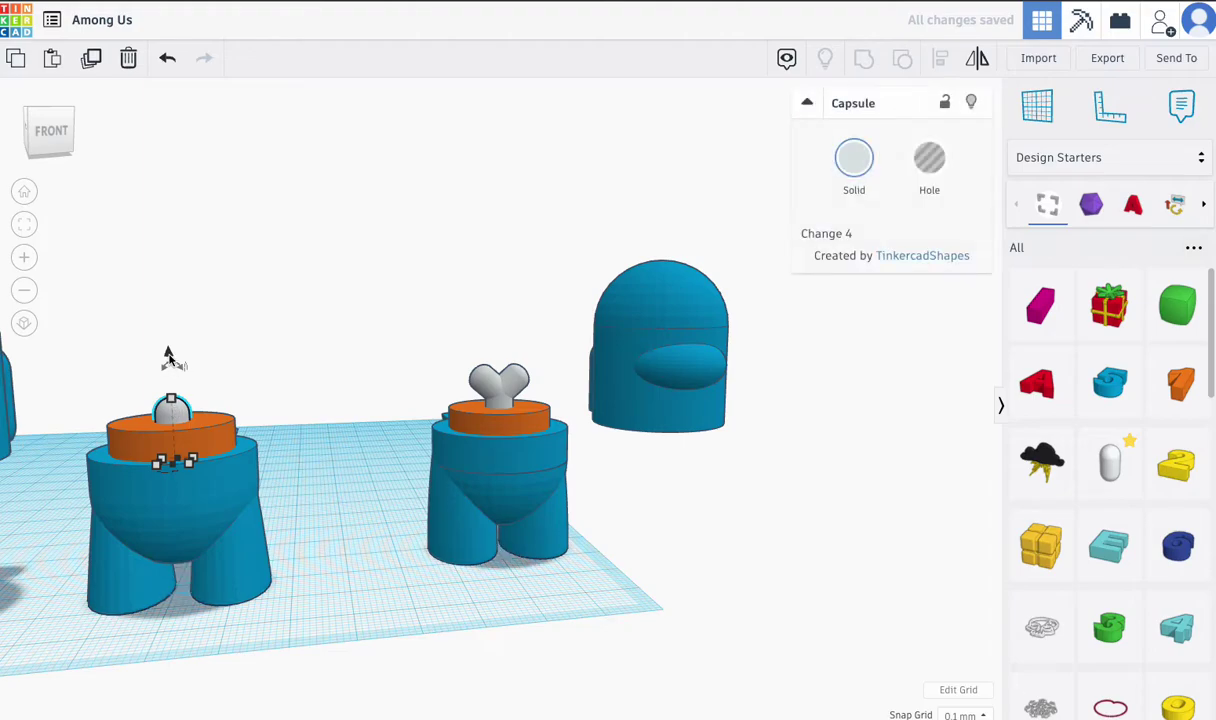
drag(168, 350, 168, 344)
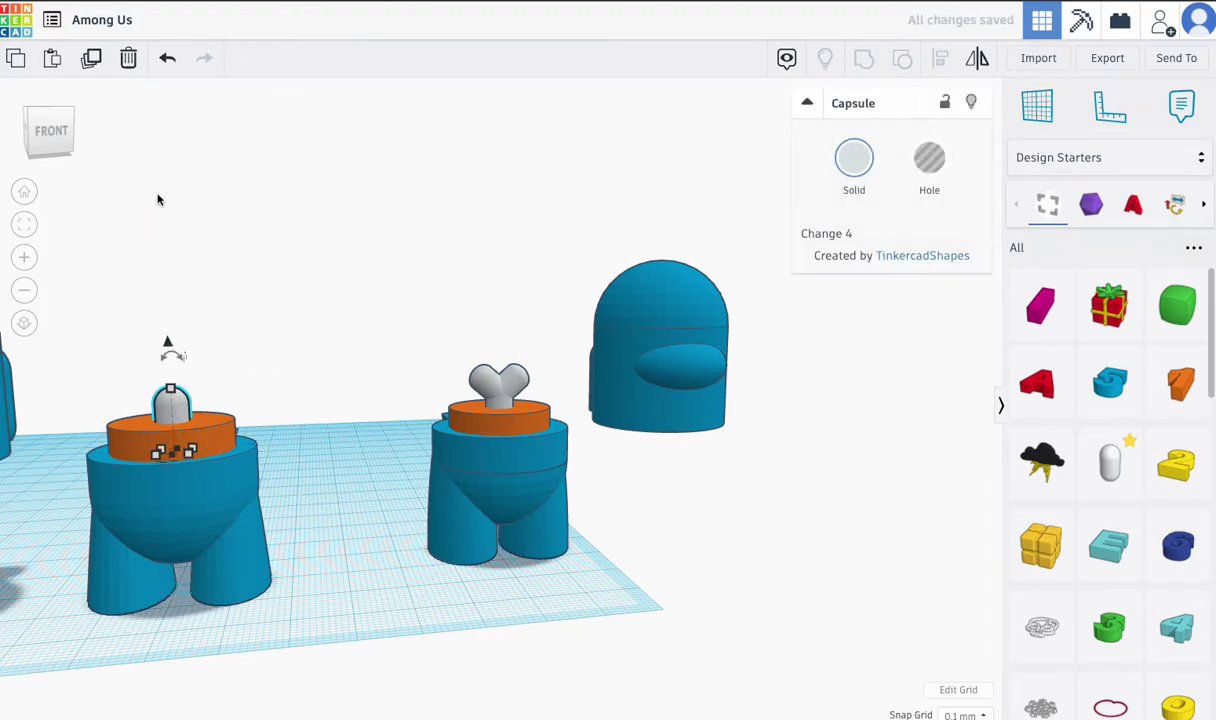
- Duplicate the capsule, raise the copy to the tip of the original, and set its height to 7 mm
click(91, 58)
click(24, 227)
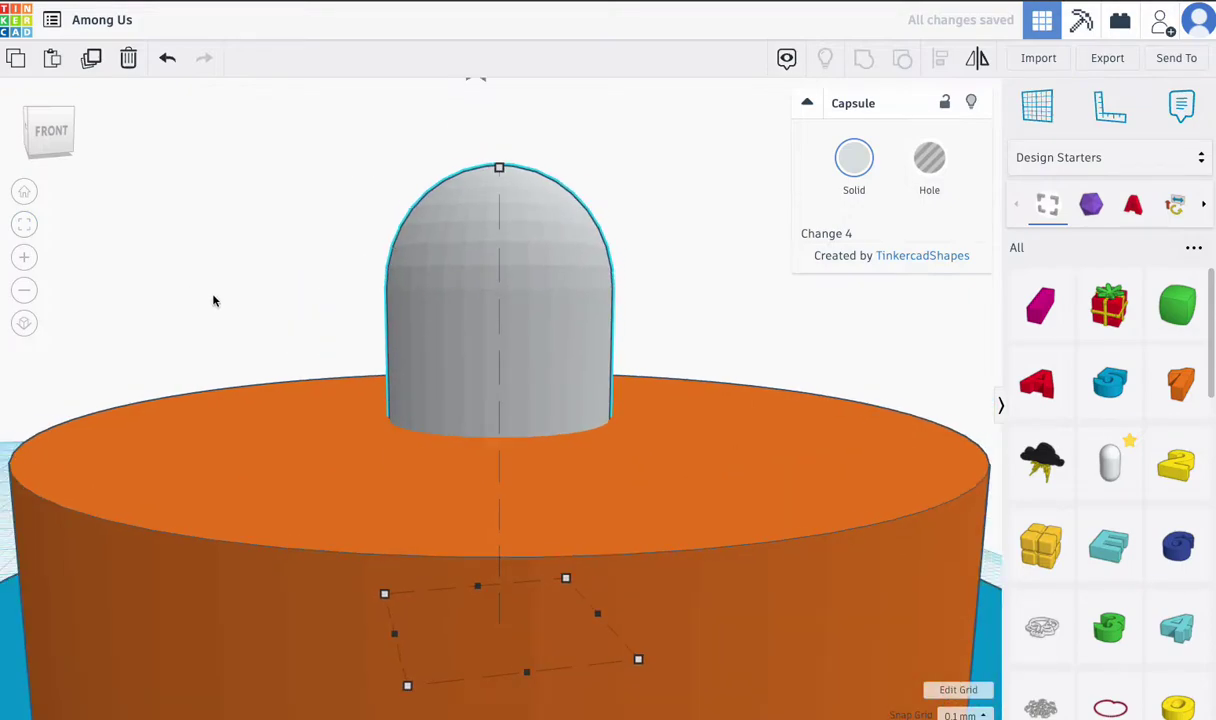
drag(486, 210, 605, 248)
key(ctrl+z)
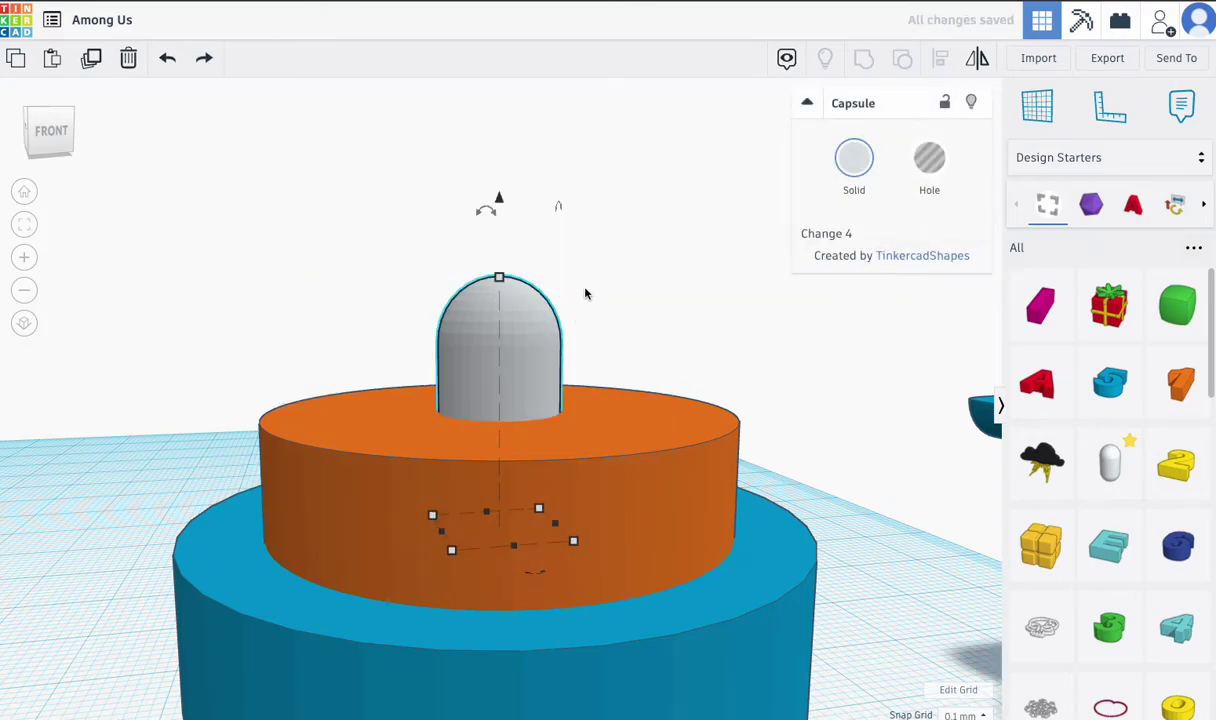
drag(499, 280, 516, 400)
drag(497, 231, 497, 147)
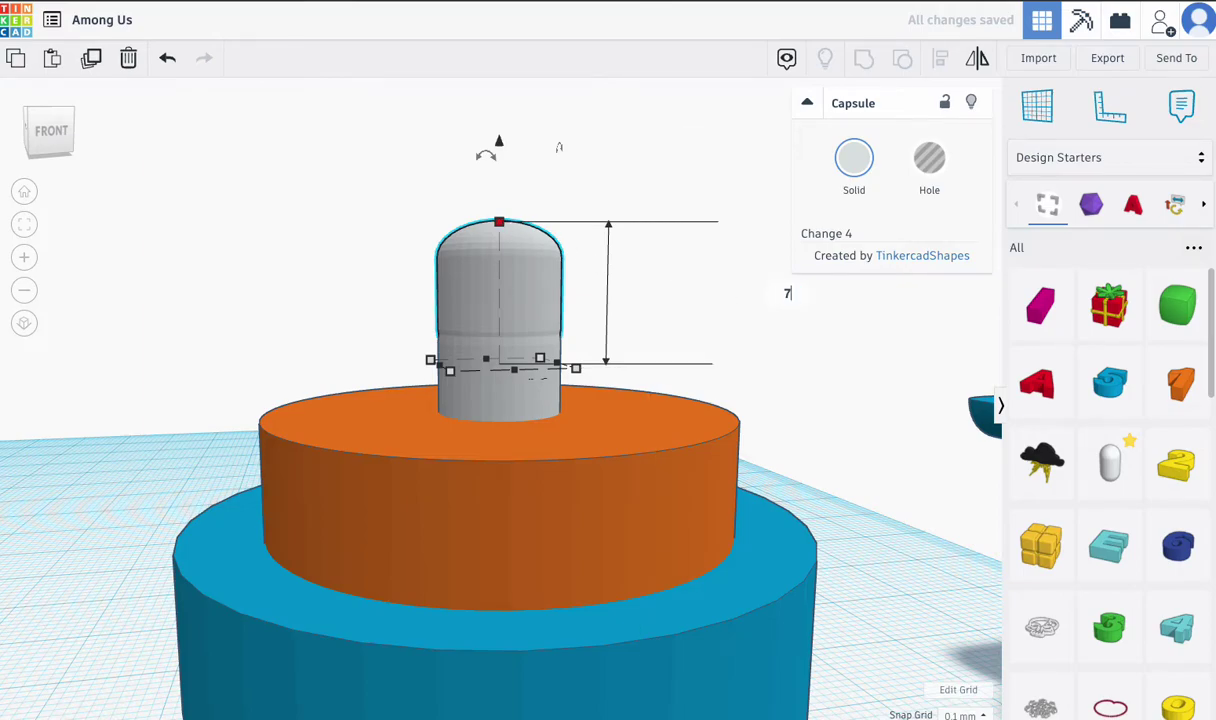
key(Return)
- Tilt the short capsule diagonally to the right to form one knob of the bone
drag(491, 137, 562, 155)
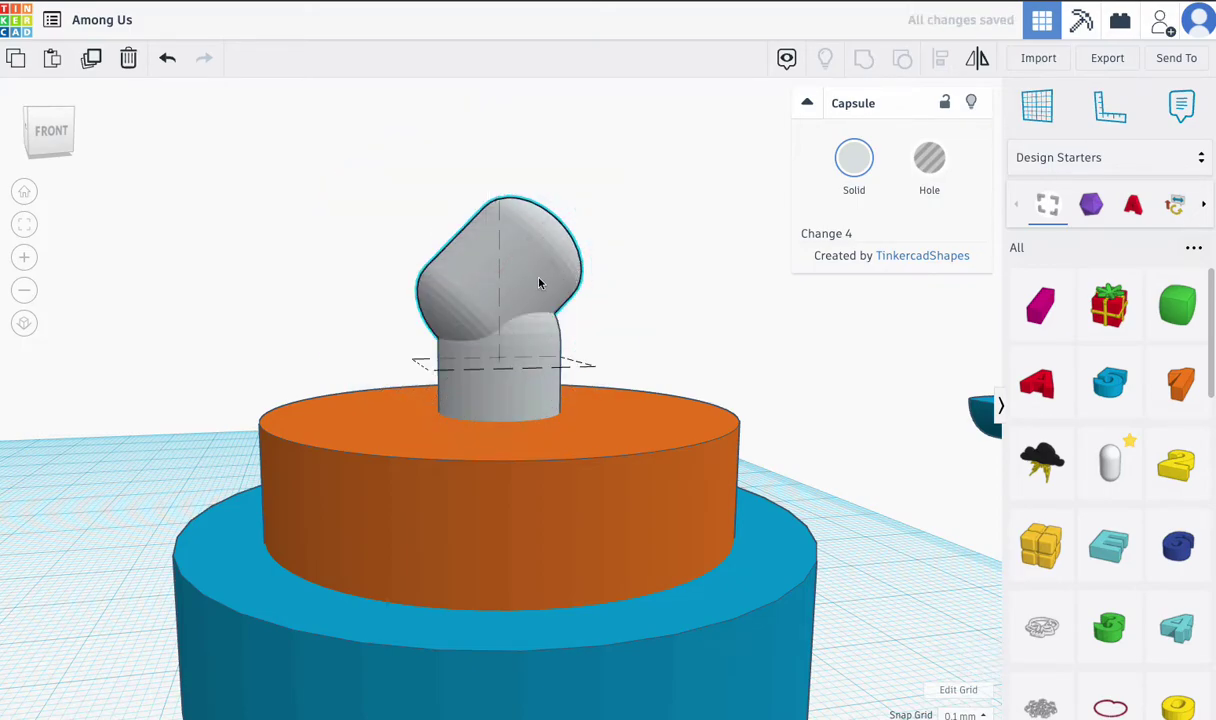
key(ctrl+z)
right_drag(621, 289, 651, 361)
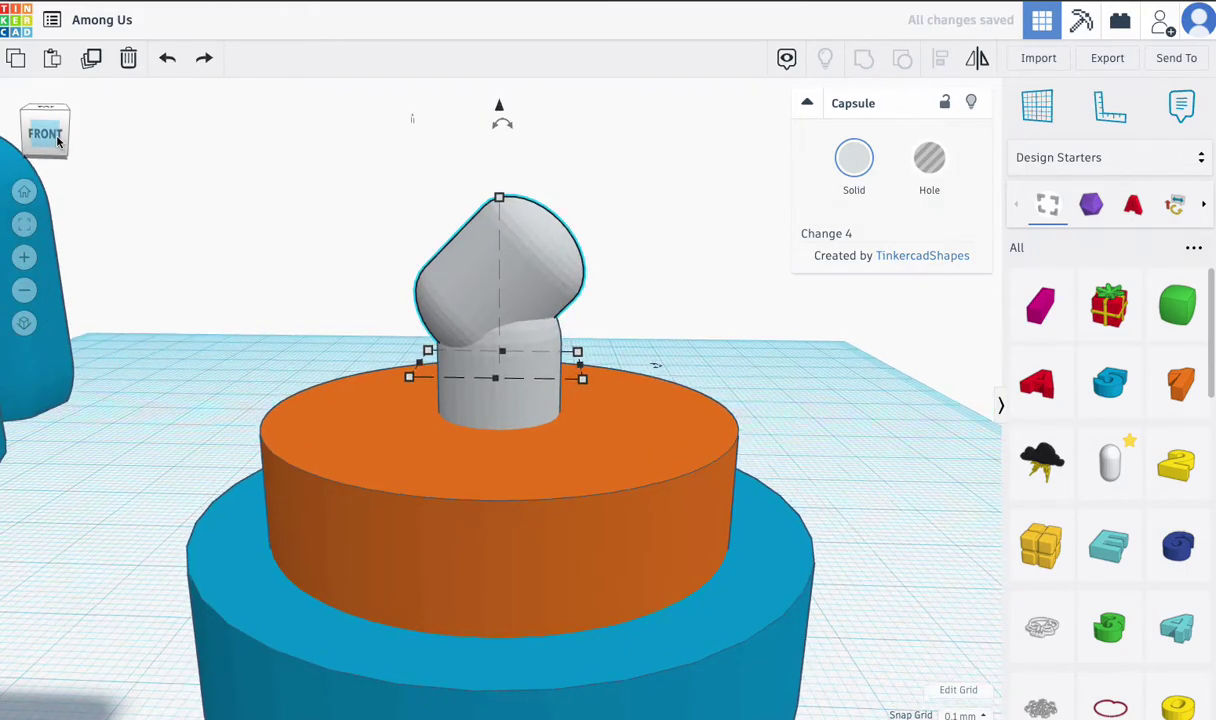
- From the front view, nudge the tilted capsule to the right until it branches off the upright capsule's upper end
click(57, 141)
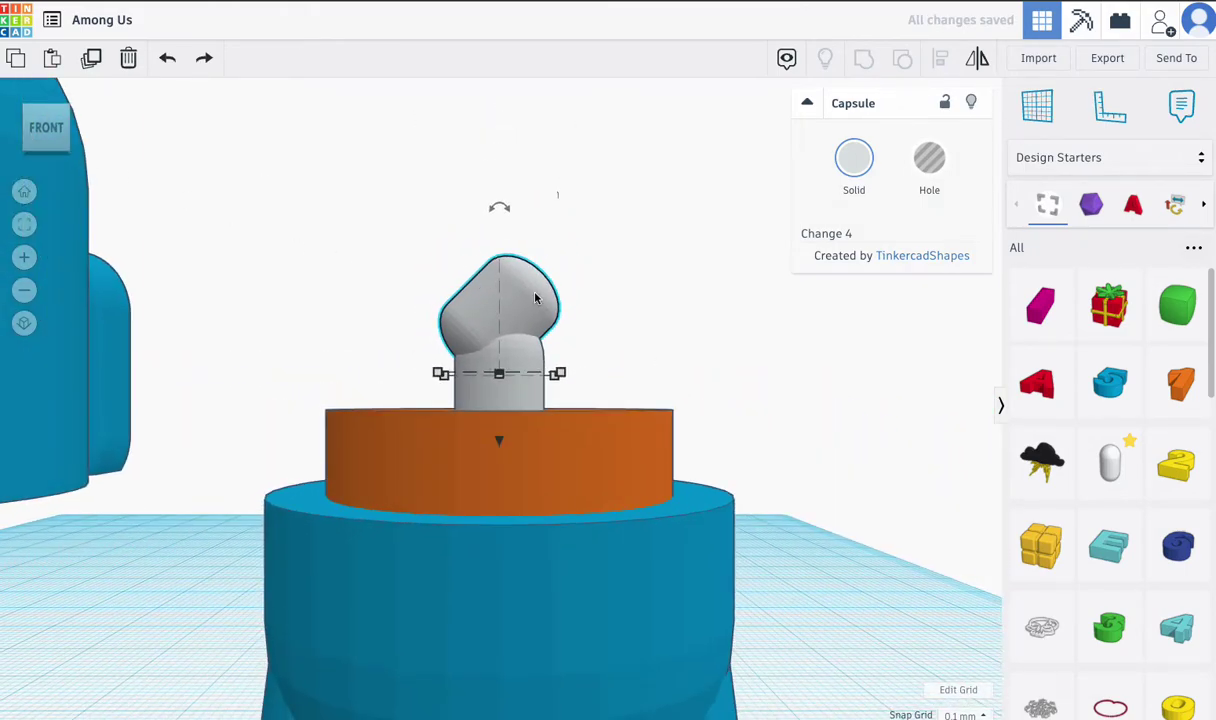
key(Right)
key(Right)
key(Right)
key(Right)
key(Right)
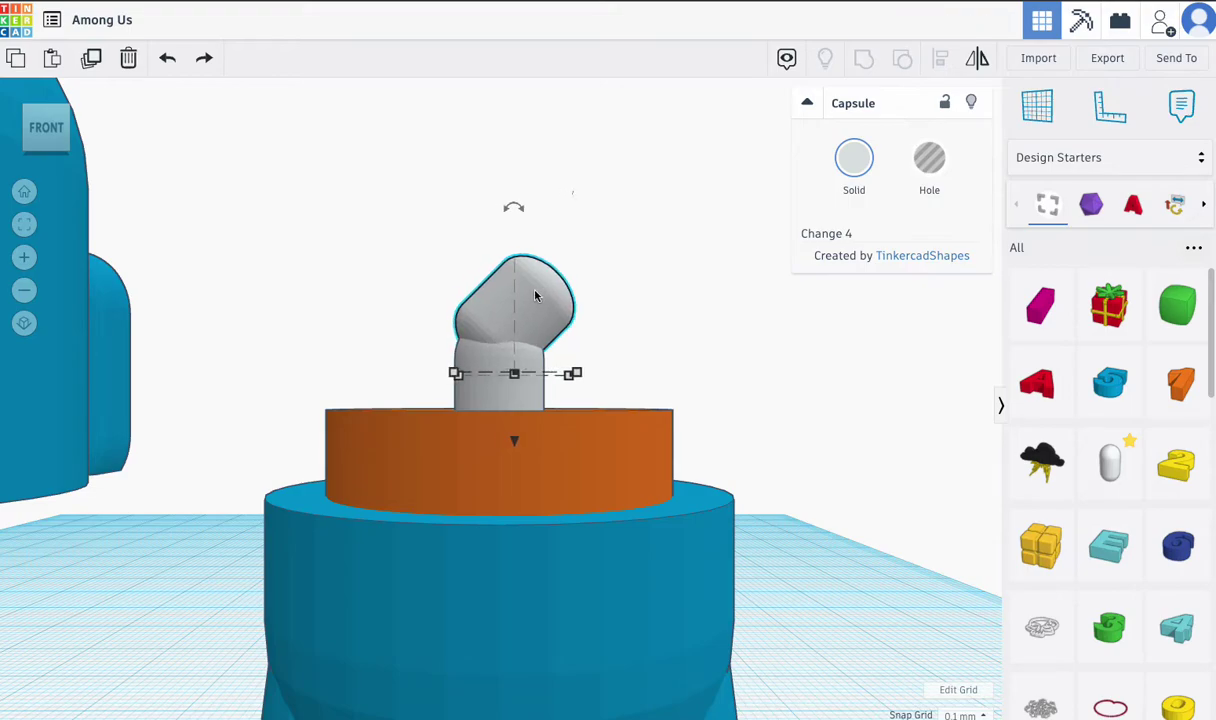
key(Right)
key(Right)
key(Right)
key(Right)
key(Right)
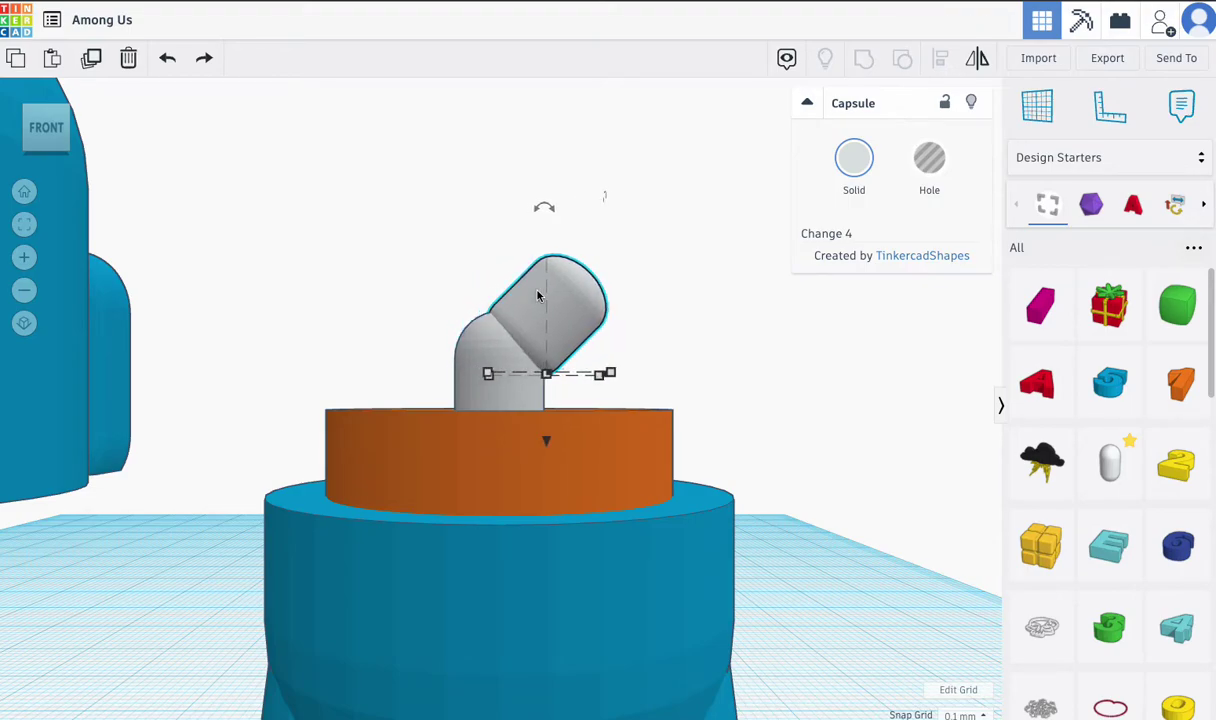
key(Right)
key(Left)
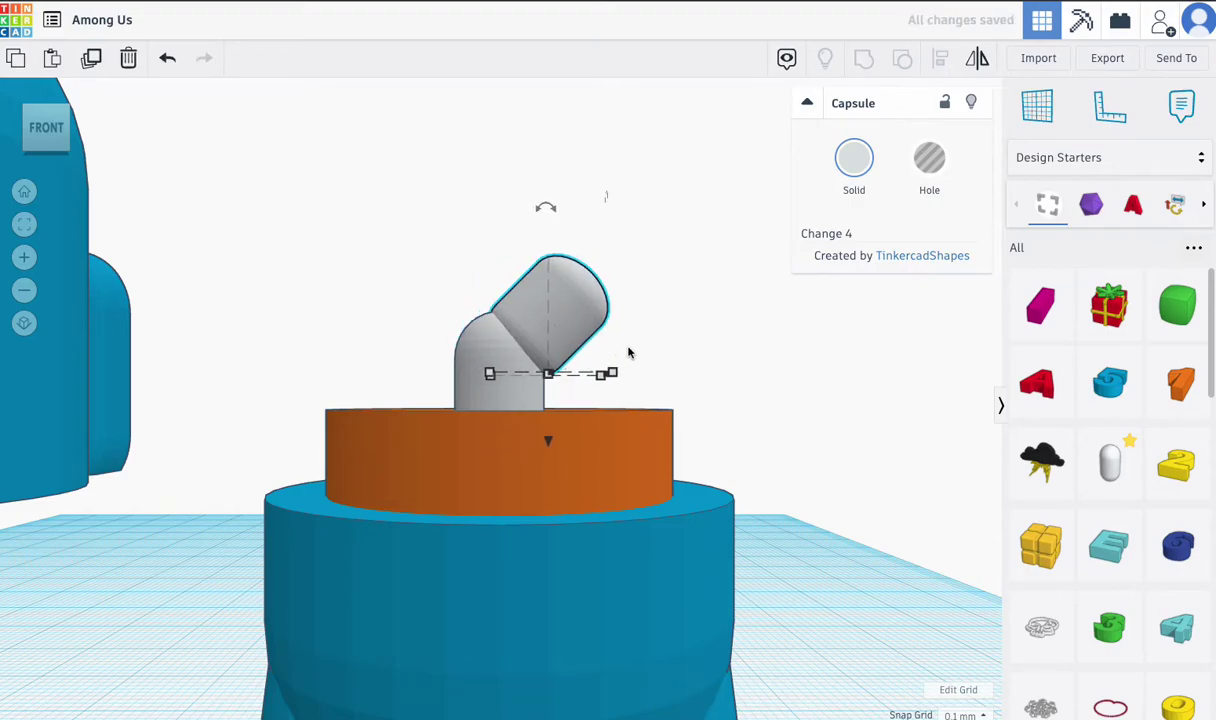
- Duplicate the tilted capsule and mirror the copy left to right to form the second knob of the bone
click(630, 353)
click(545, 333)
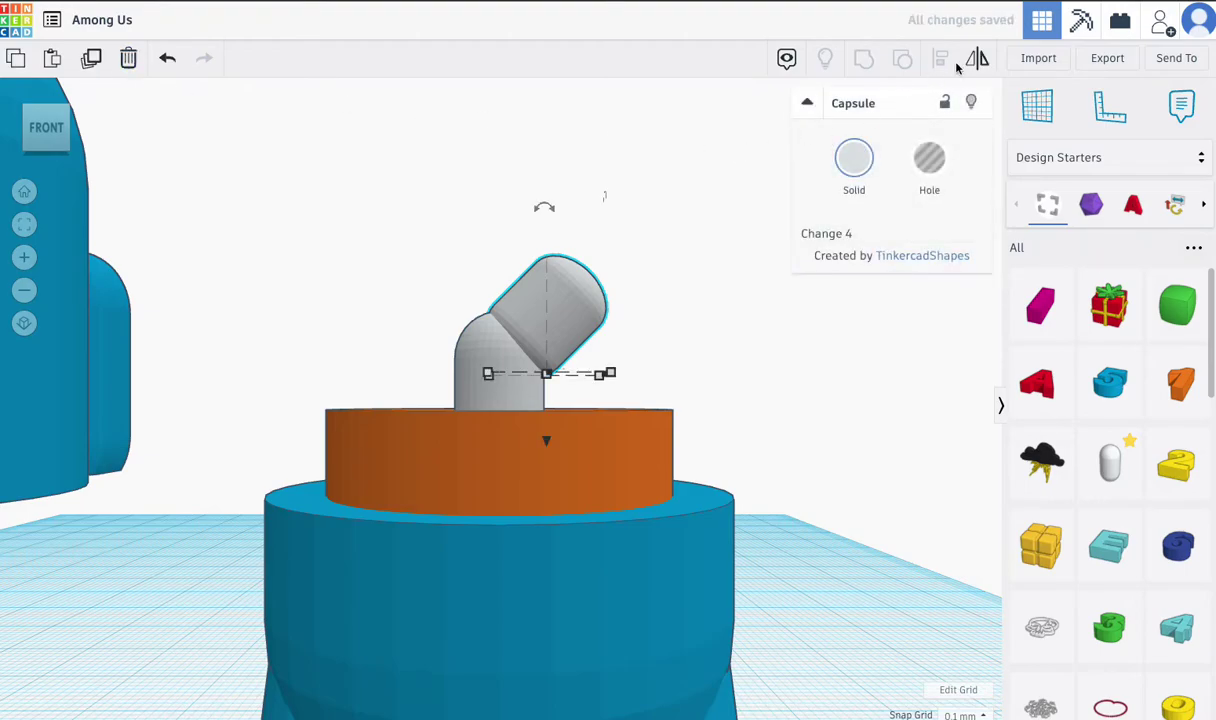
click(976, 60)
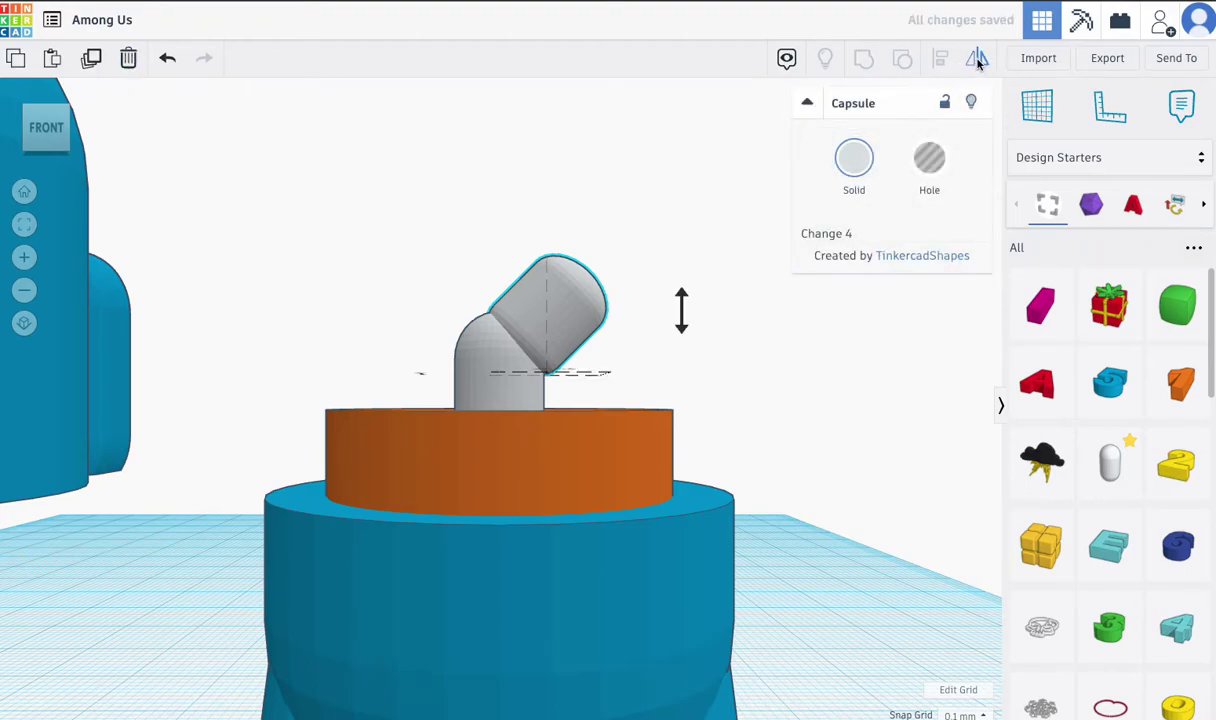
right_drag(606, 316, 556, 448)
click(552, 451)
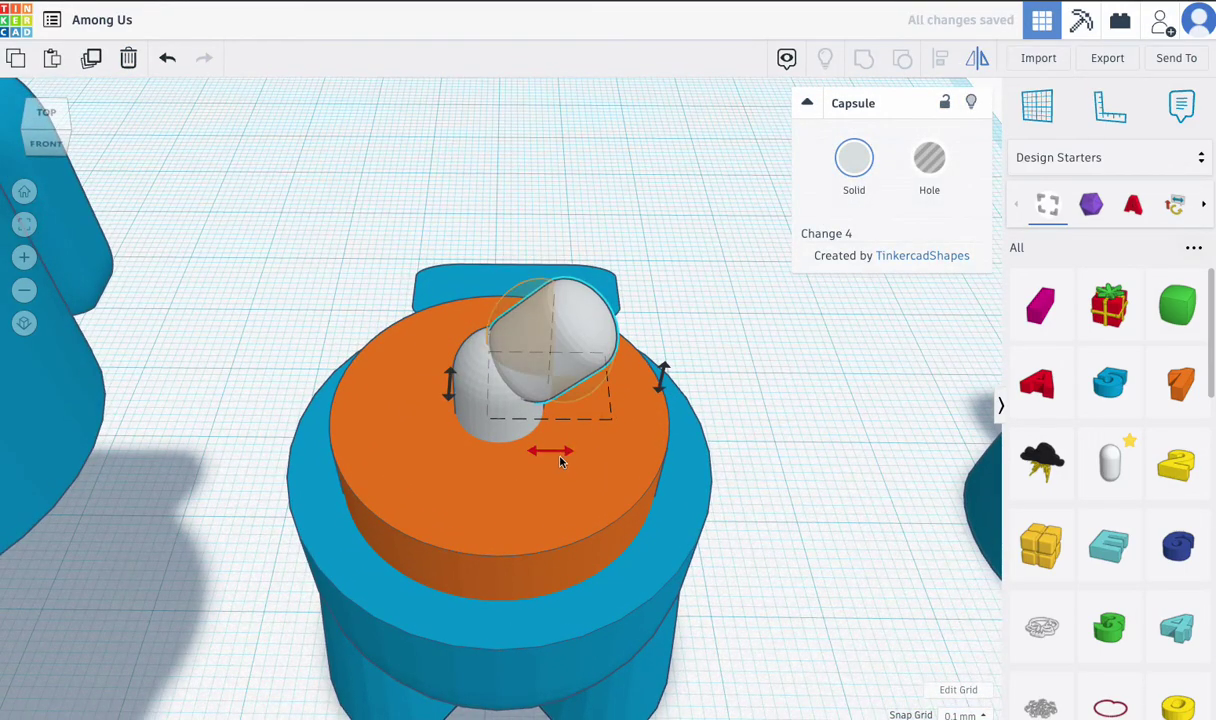
click(561, 457)
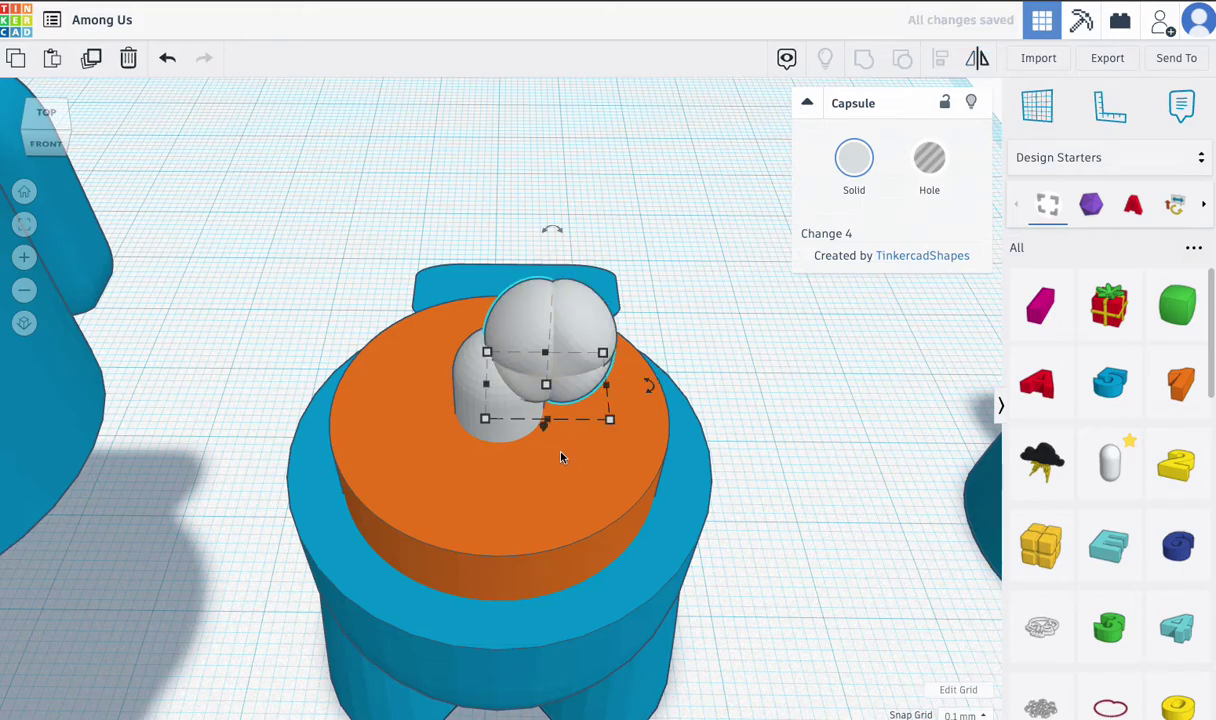
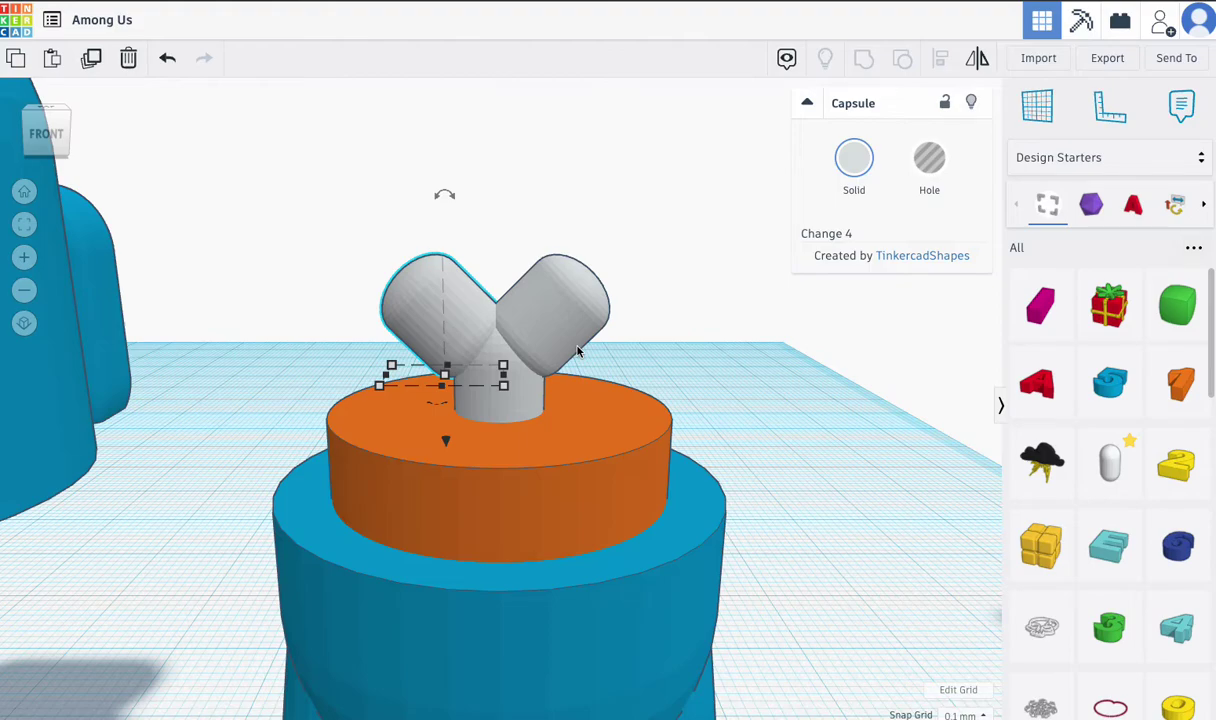
- Undo the mirrored copy, the sideways move and the tilt of the short capsule
key(ctrl+z)
key(ctrl+z)
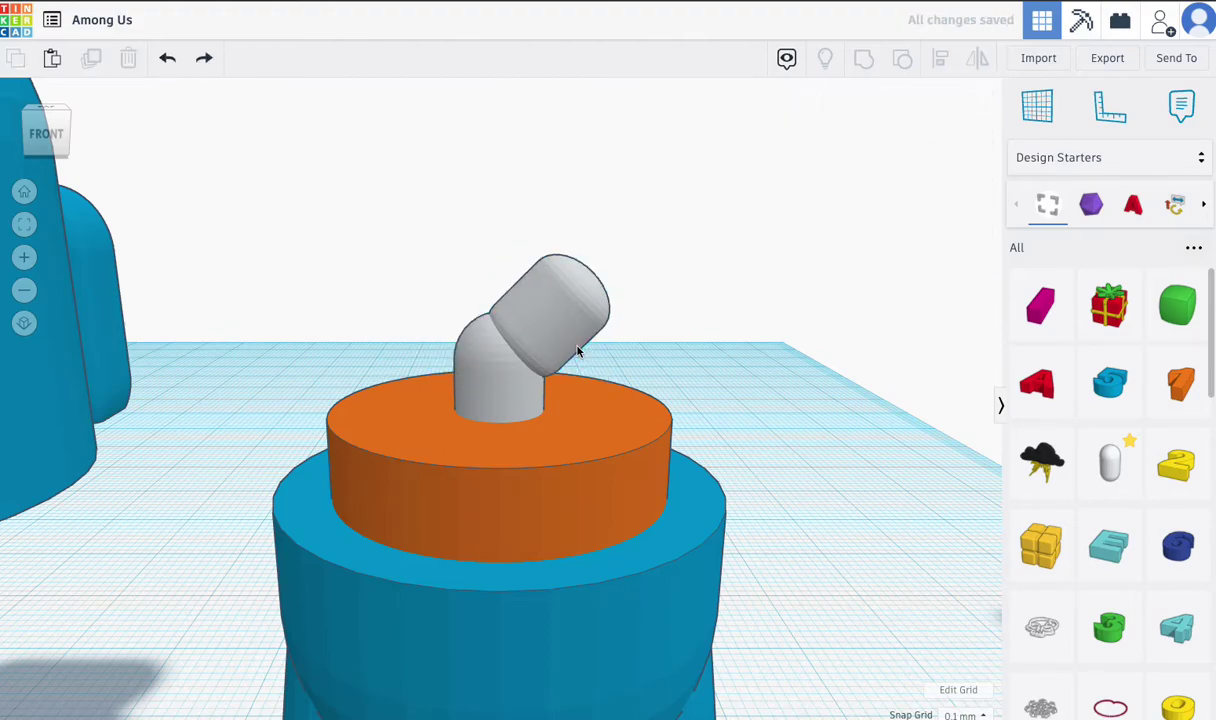
key(ctrl+z)
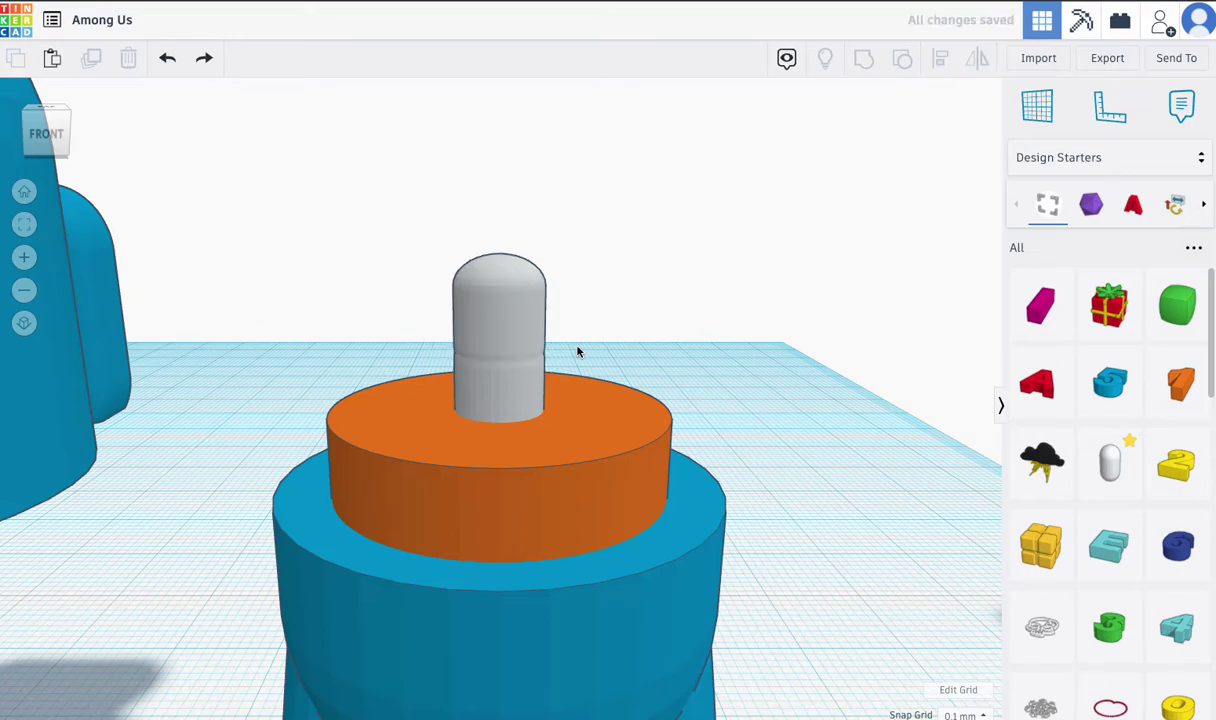
- Raise the short upper capsule until it clears the rounded tip of the upright capsule
click(494, 328)
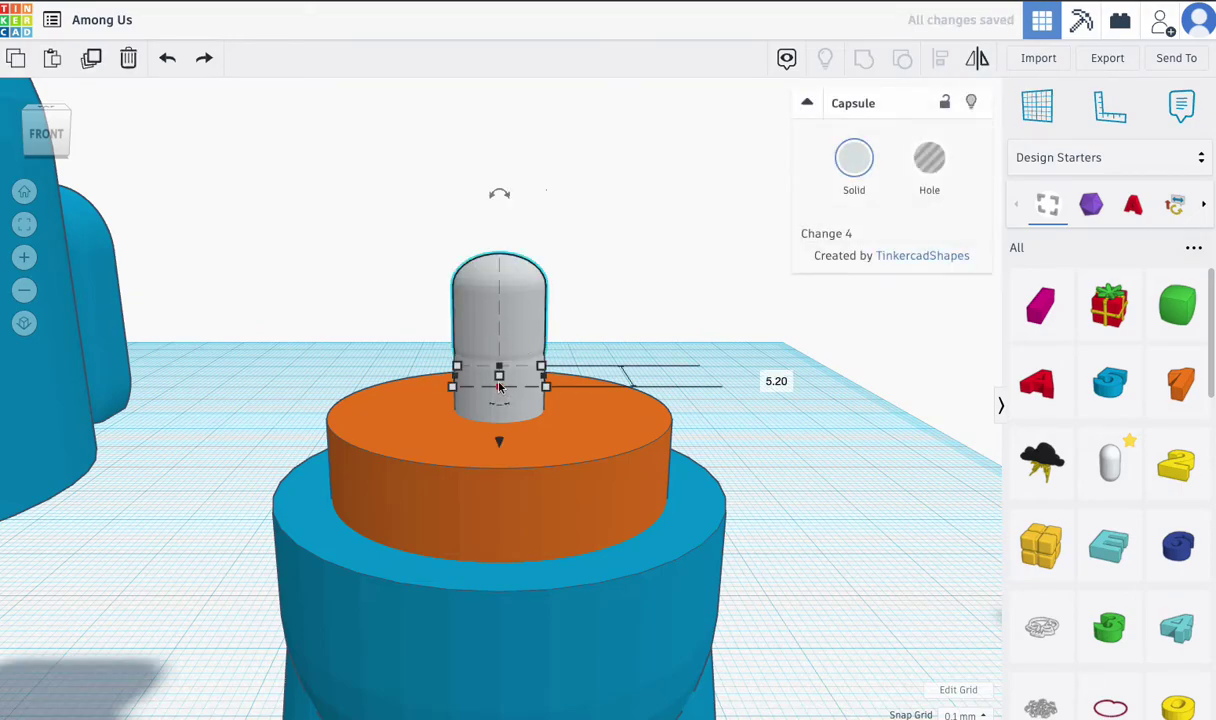
click(554, 272)
click(505, 393)
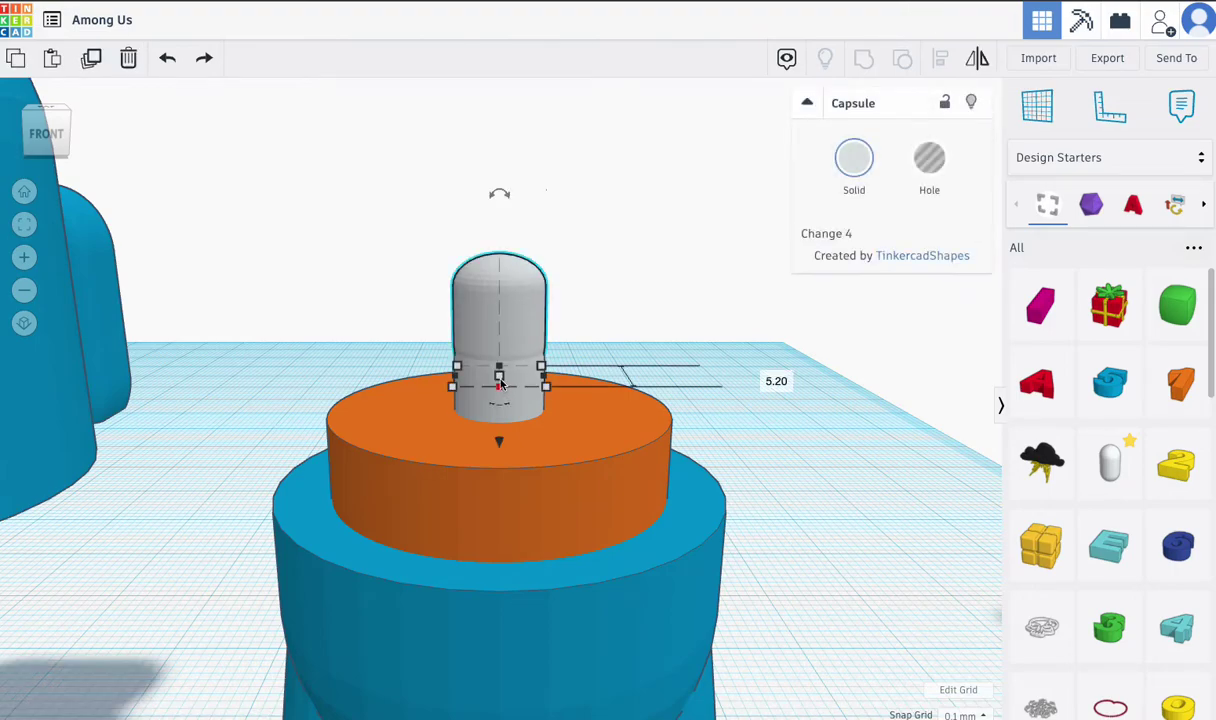
click(510, 275)
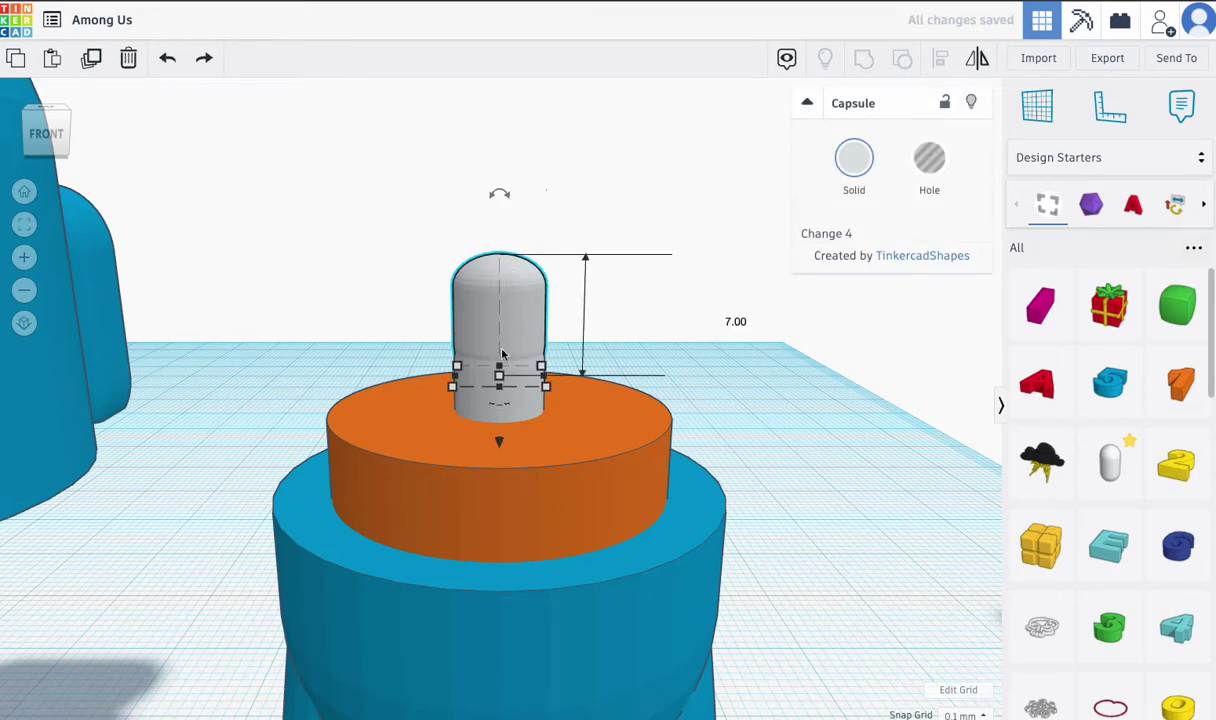
drag(500, 438, 491, 361)
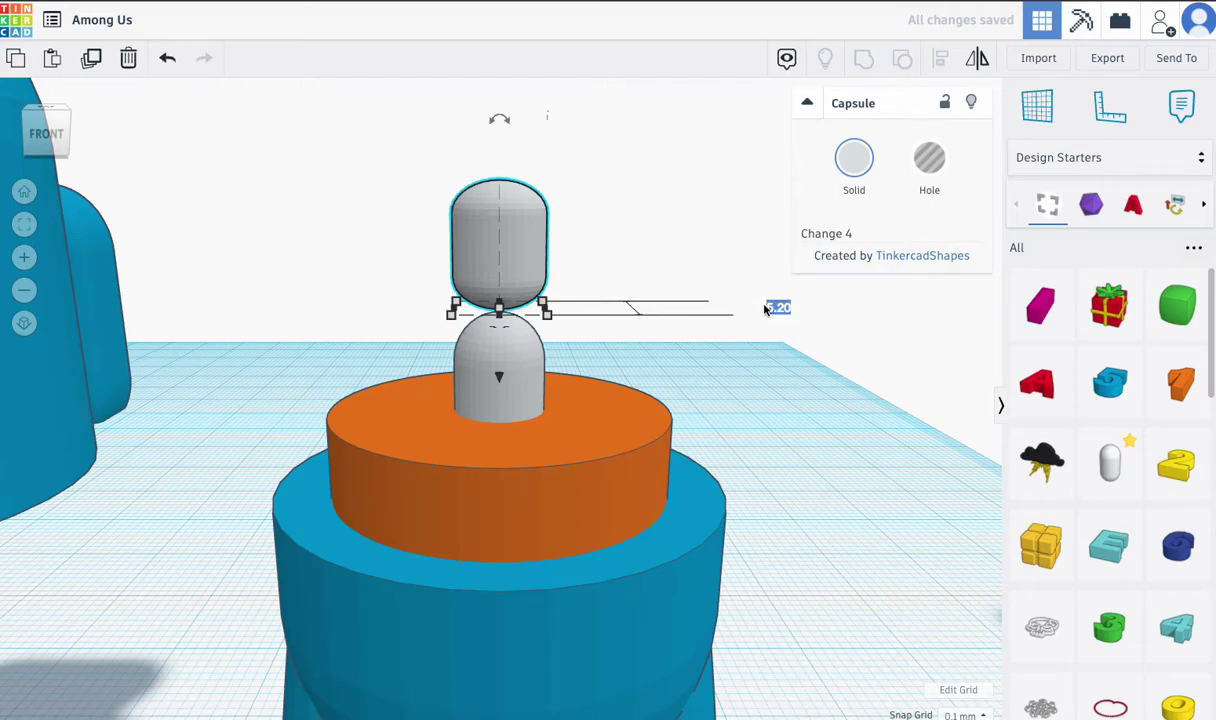
text(8)
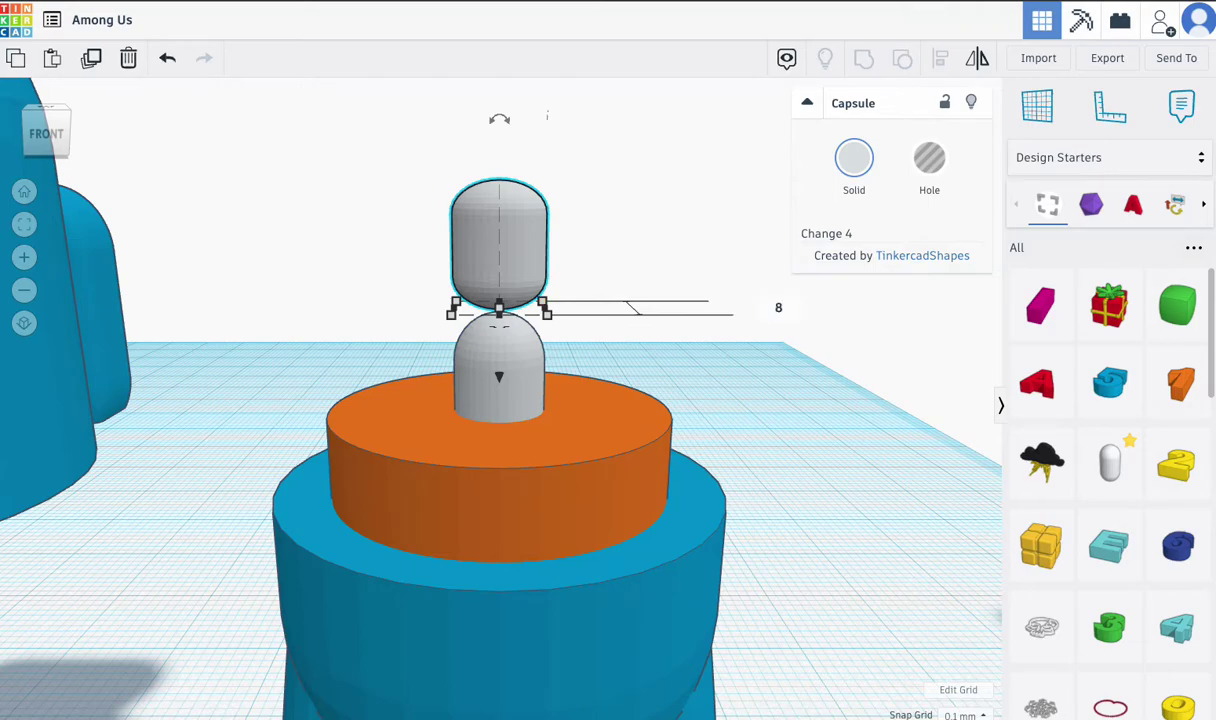
key(Return)
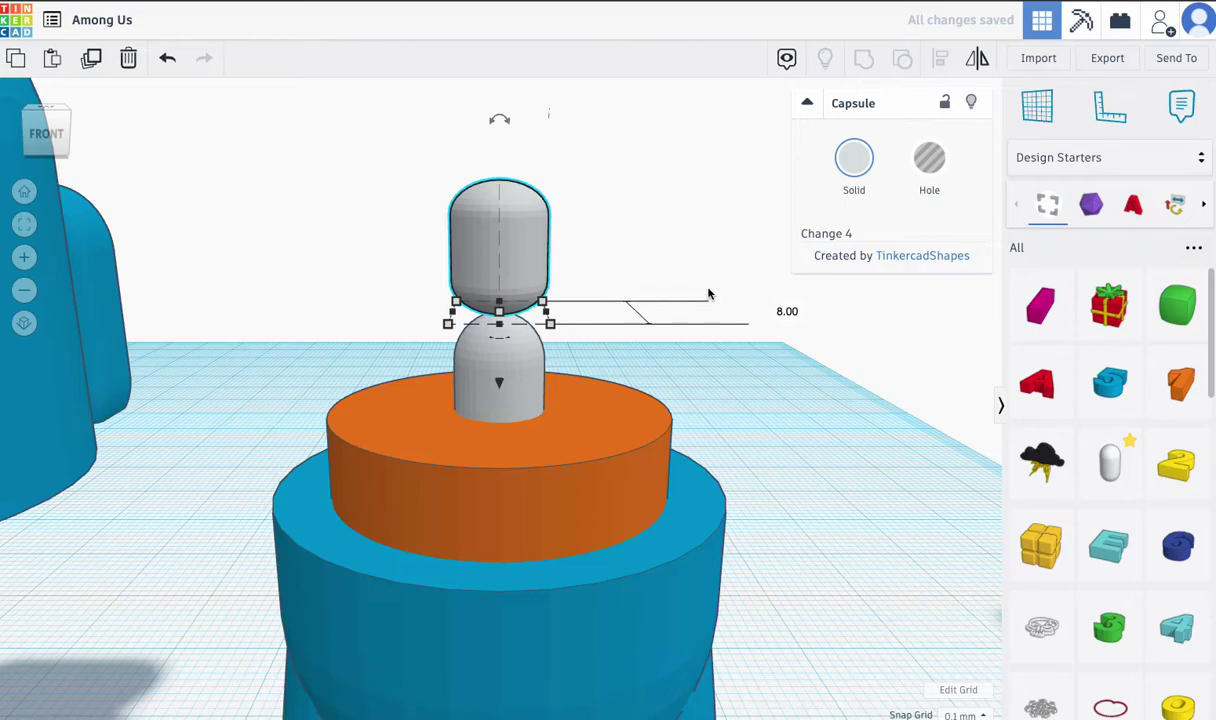
key(ctrl+z)
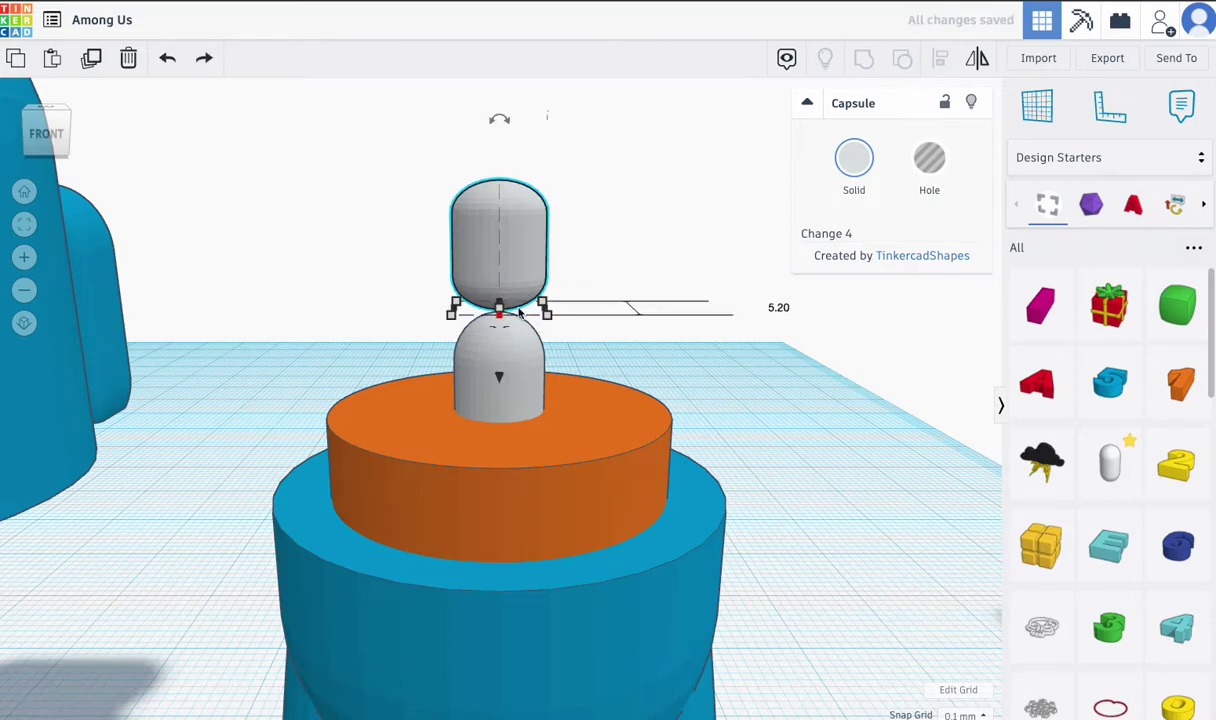
- Set the upper capsule's height to 9 mm
right_drag(681, 269, 632, 312)
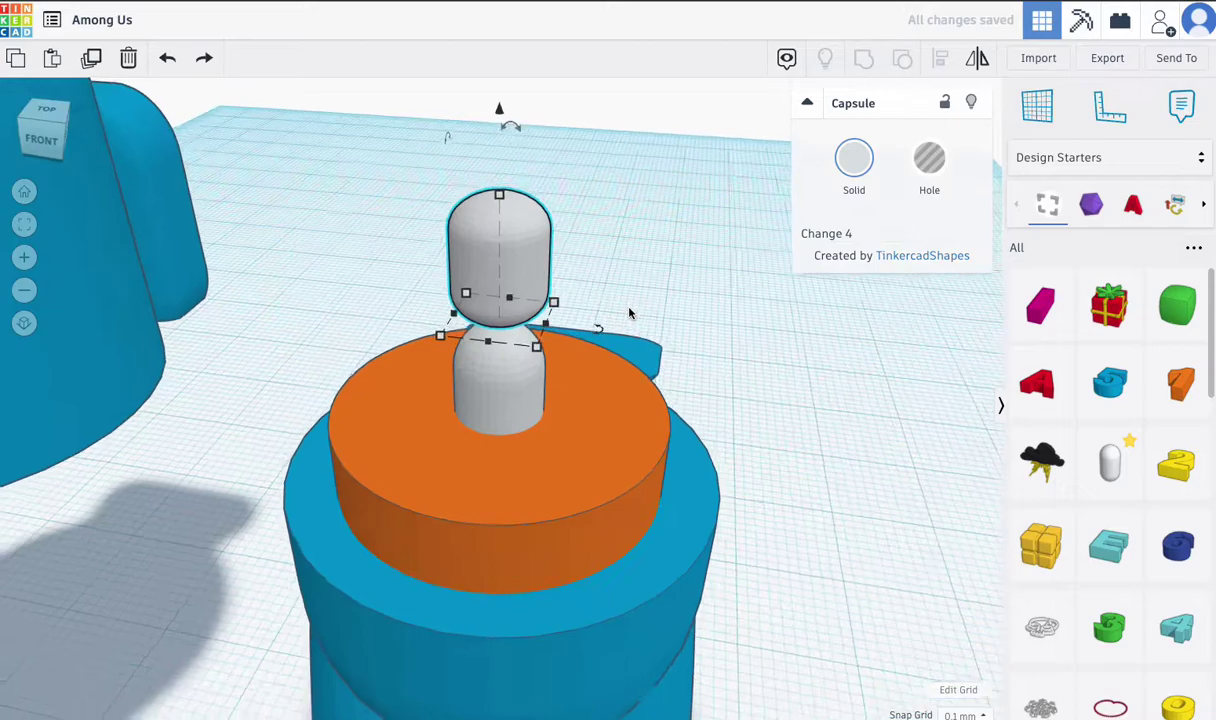
click(699, 260)
text(9)
key(Return)
- Tilt the upper capsule diagonally to the right and position it so it branches off the upright capsule's tip
right_drag(521, 251, 608, 190)
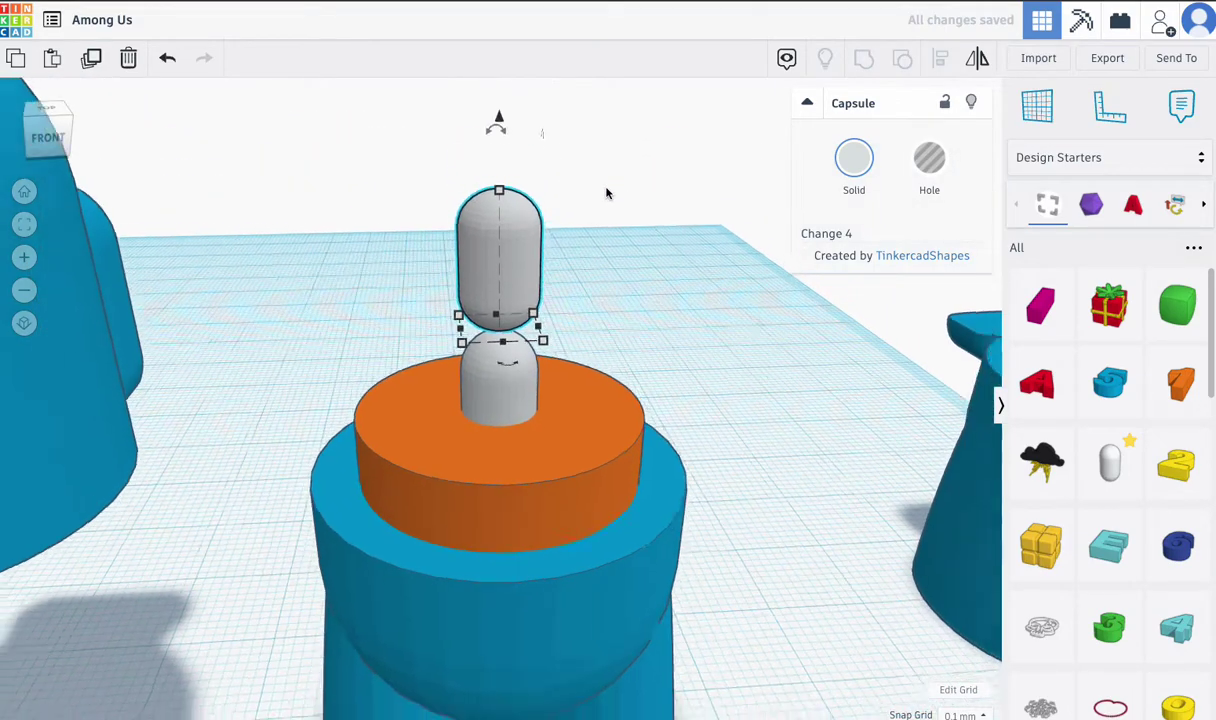
drag(501, 137, 555, 235)
key(Right)
key(Right)
key(Right)
key(Right)
key(Right)
key(Right)
key(Right)
key(Right)
key(Right)
key(Right)
key(Right)
key(Right)
key(Right)
key(Right)
key(Right)
key(Right)
key(Right)
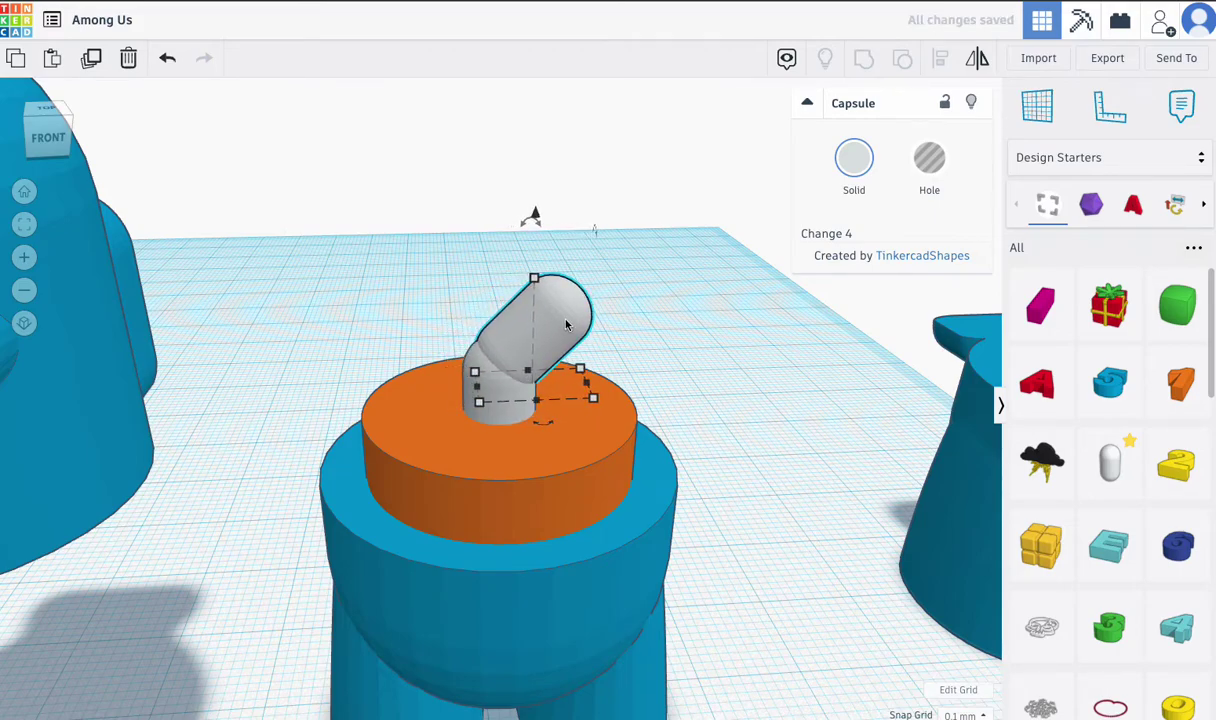
- Duplicate the lengthened tilted capsule and mirror the copy left to right
click(90, 60)
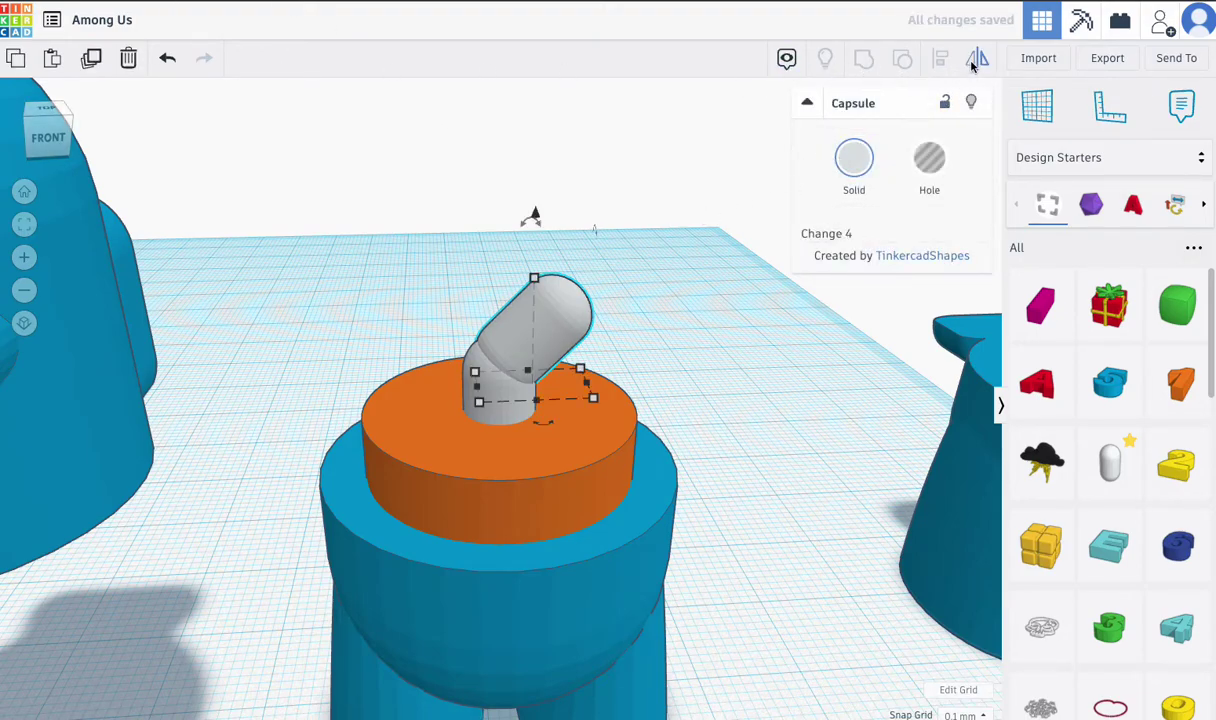
click(972, 64)
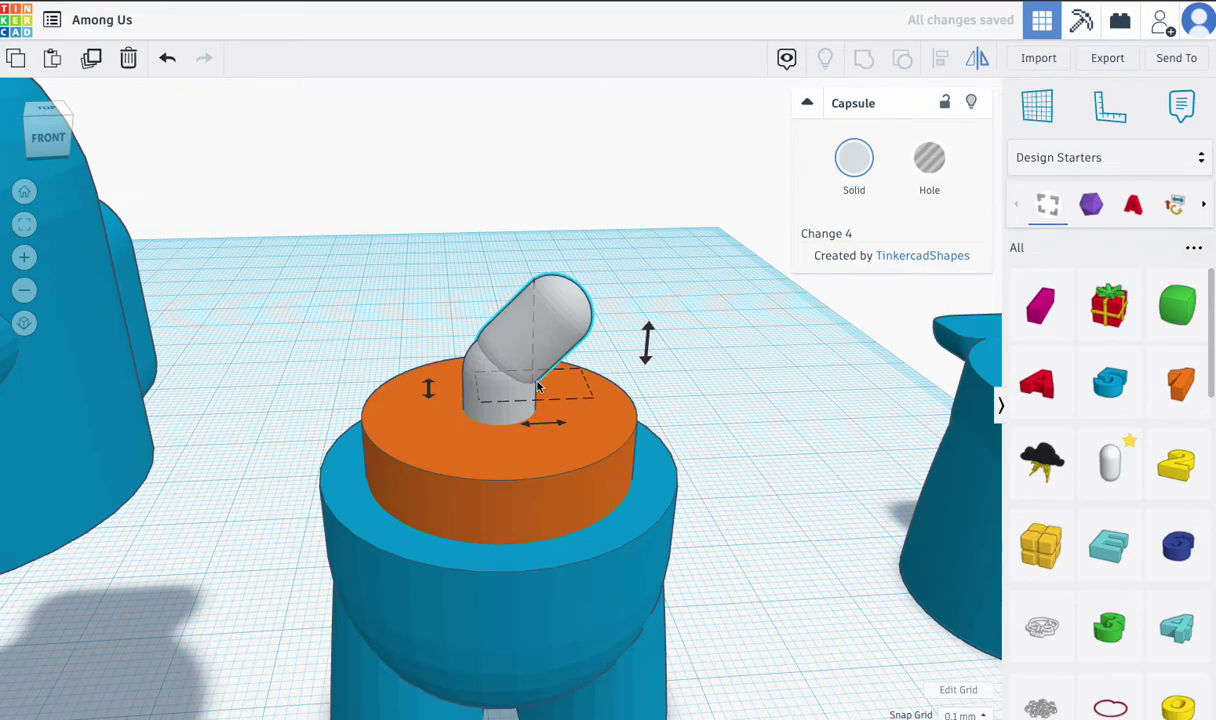
click(545, 423)
- Nudge the mirrored capsule to the left until both knobs form a symmetrical Y on the upright capsule
key(Left)
key(Left)
key(Left)
key(Left)
key(Left)
key(Left)
key(Left)
key(Left)
key(Left)
key(Left)
key(Left)
key(Left)
key(Left)
key(Left)
key(Left)
key(Left)
key(Left)
key(Left)
key(Left)
key(Left)
key(Left)
key(Left)
key(Left)
key(Left)
key(Left)
right_drag(545, 401, 530, 338)
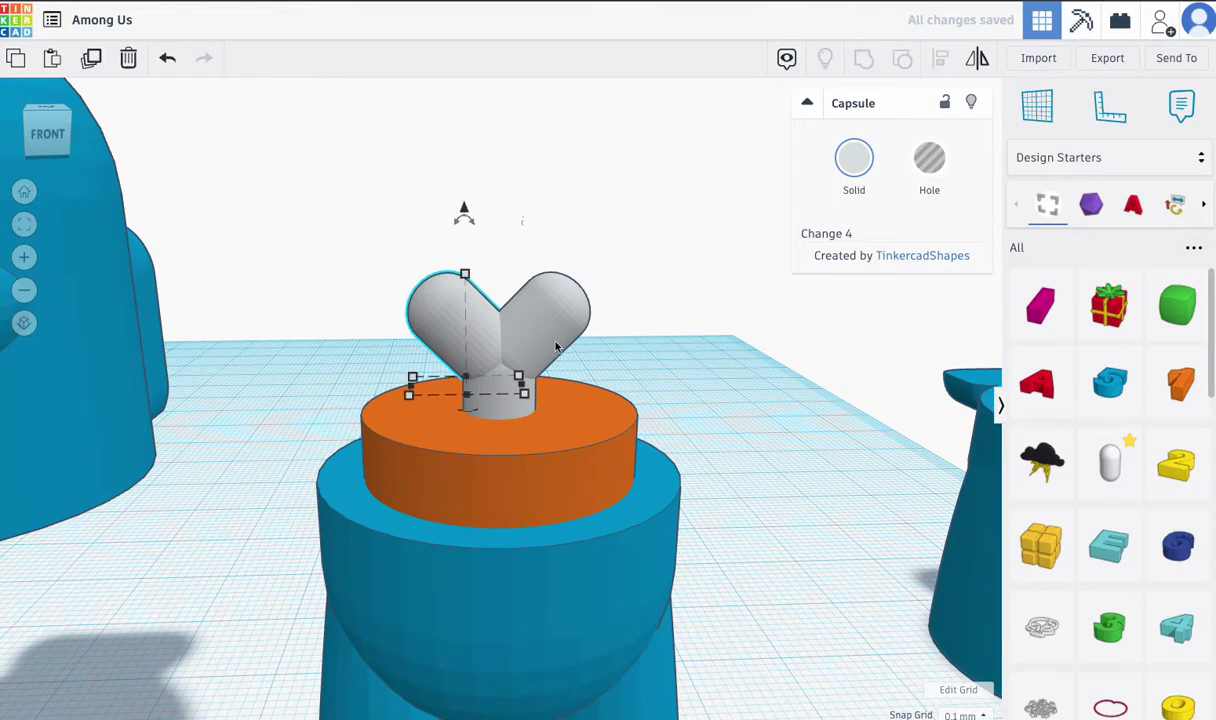
- Select both bone knobs together and lower them slightly onto the upright capsule
drag(412, 229, 565, 299)
drag(498, 210, 498, 218)
click(643, 339)
mouse_move(643, 339)
right_down()
mouse_move(611, 388)
mouse_move(408, 356)
mouse_move(638, 353)
right_up()
- Make a hole copy of the orange neck cylinder and raise it to about 36.7 mm above the workplane
click(557, 440)
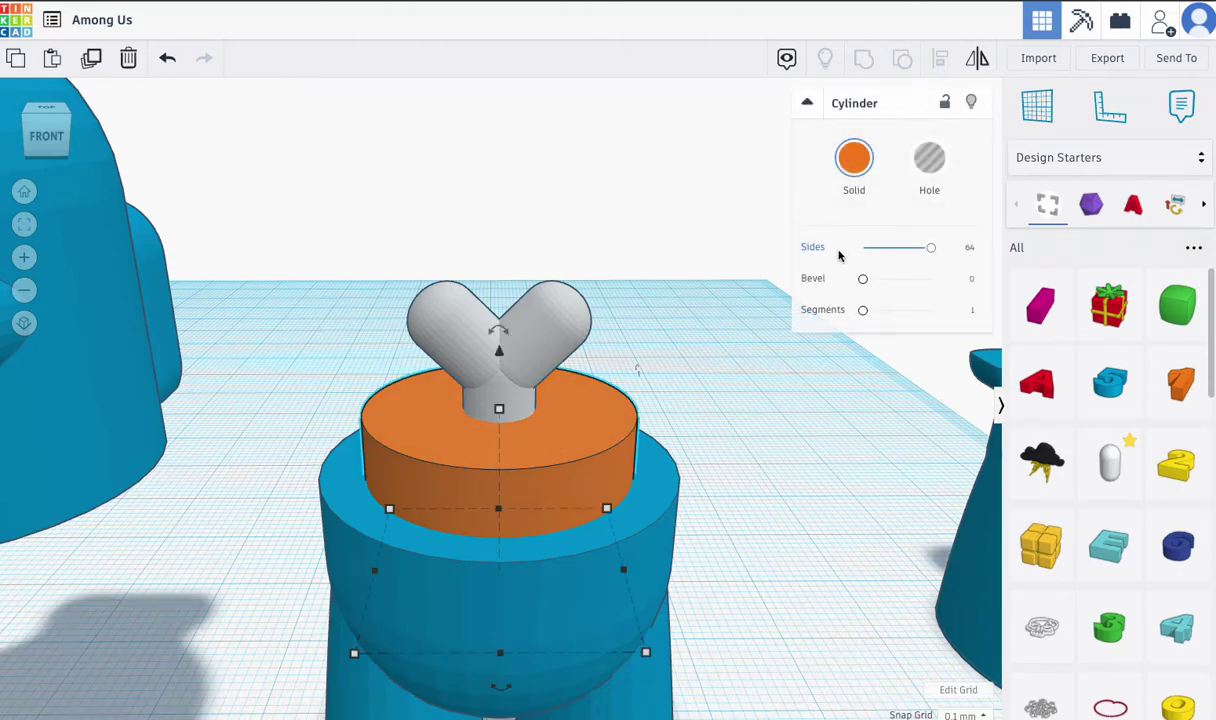
key(ctrl+d)
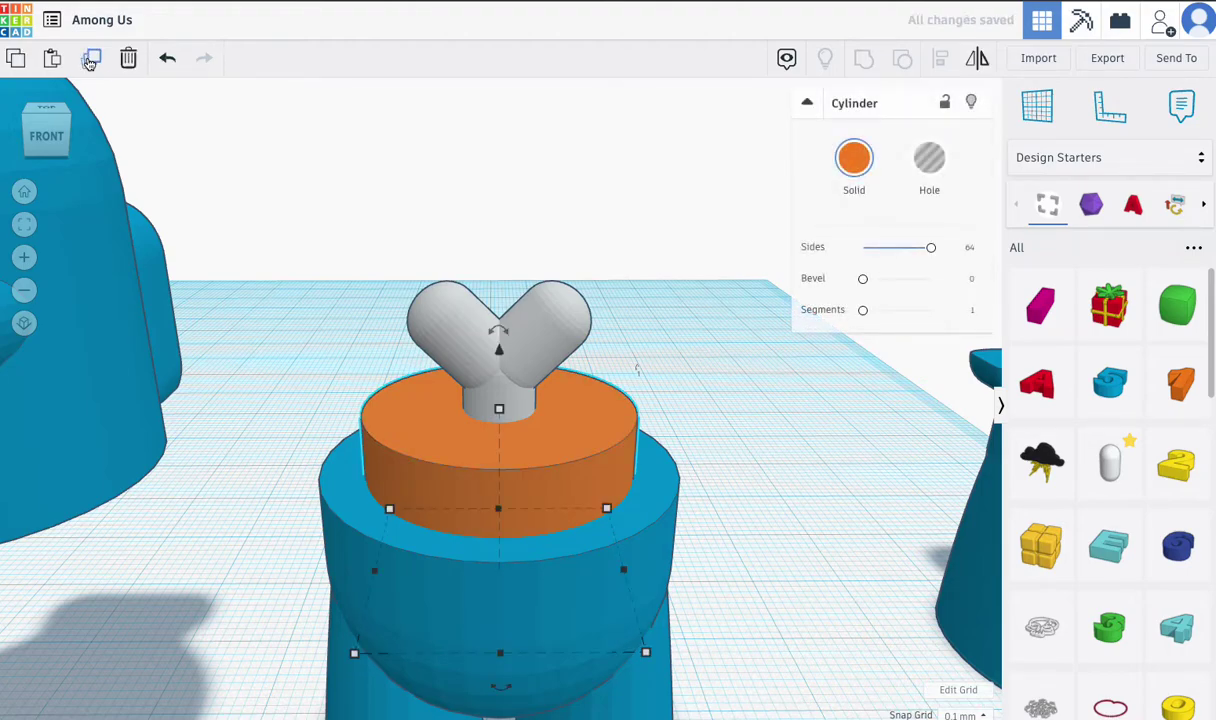
click(929, 163)
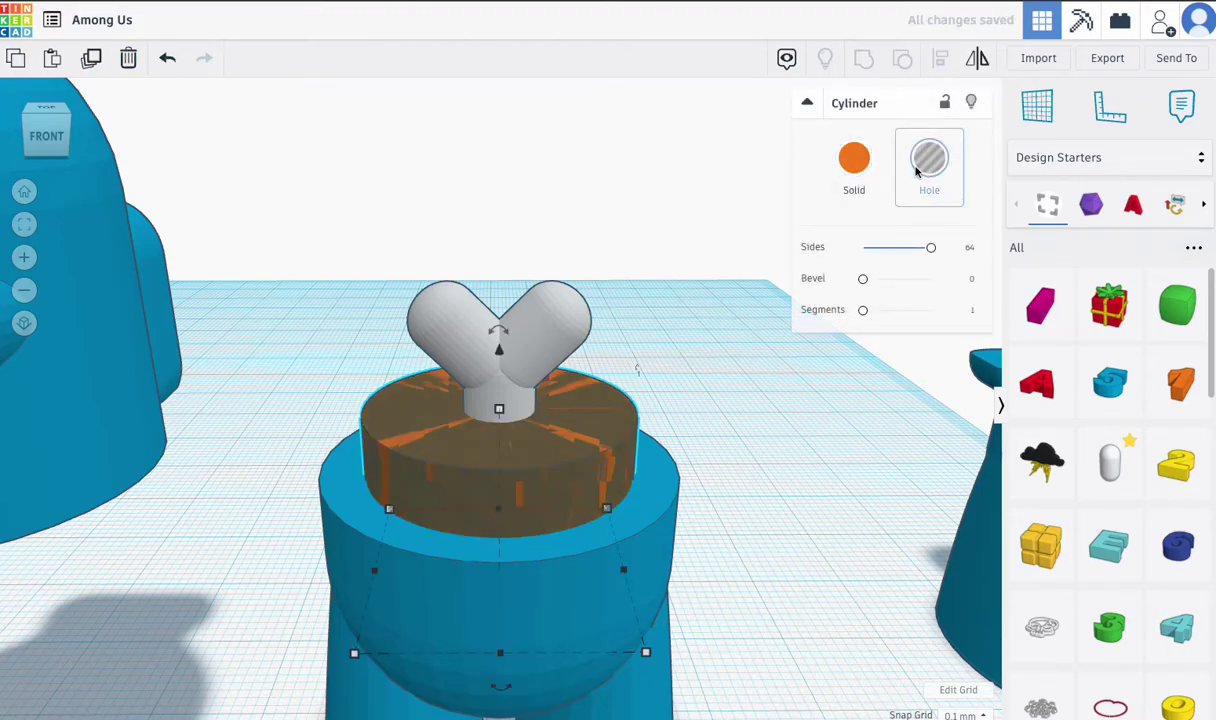
drag(503, 360, 546, 40)
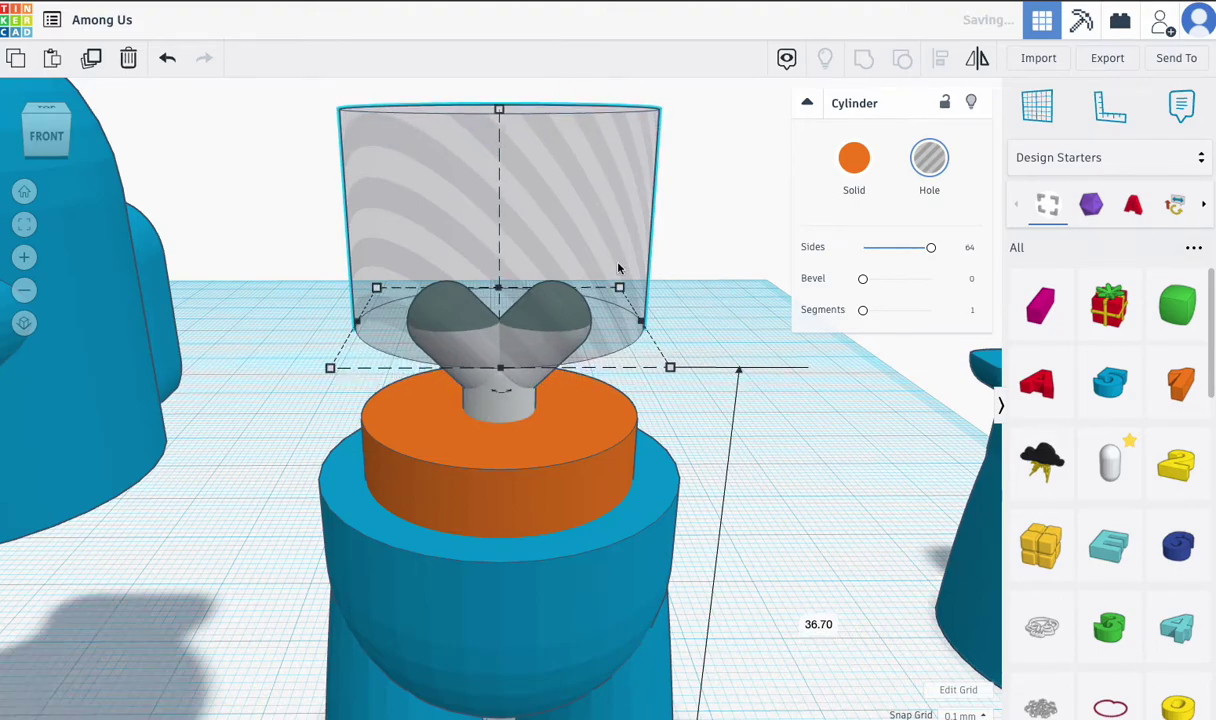
- Group the bone capsules, orange neck and blue lower body into one solid, leaving the hole cylinder out
mouse_move(622, 441)
right_down()
mouse_move(643, 426)
mouse_move(633, 430)
right_up()
drag(370, 368, 668, 573)
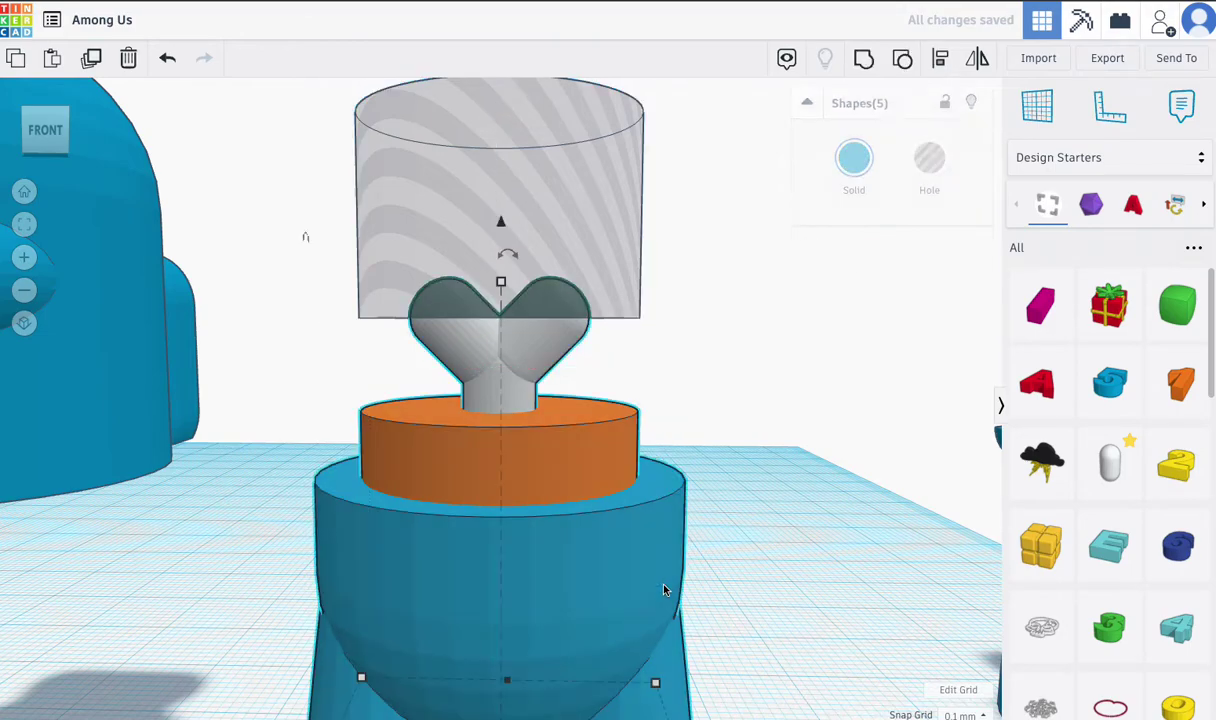
click(864, 58)
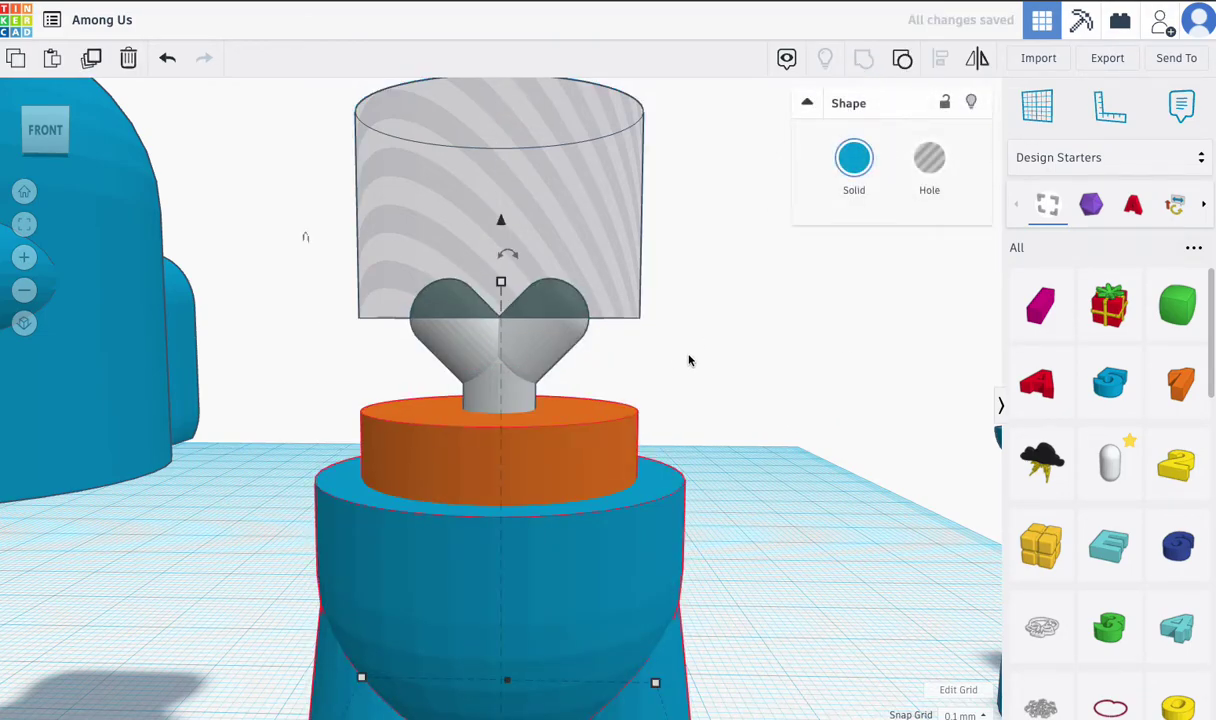
- Lower the hole cylinder until it surrounds the bone and neck of the grouped body
right_drag(692, 367, 656, 356)
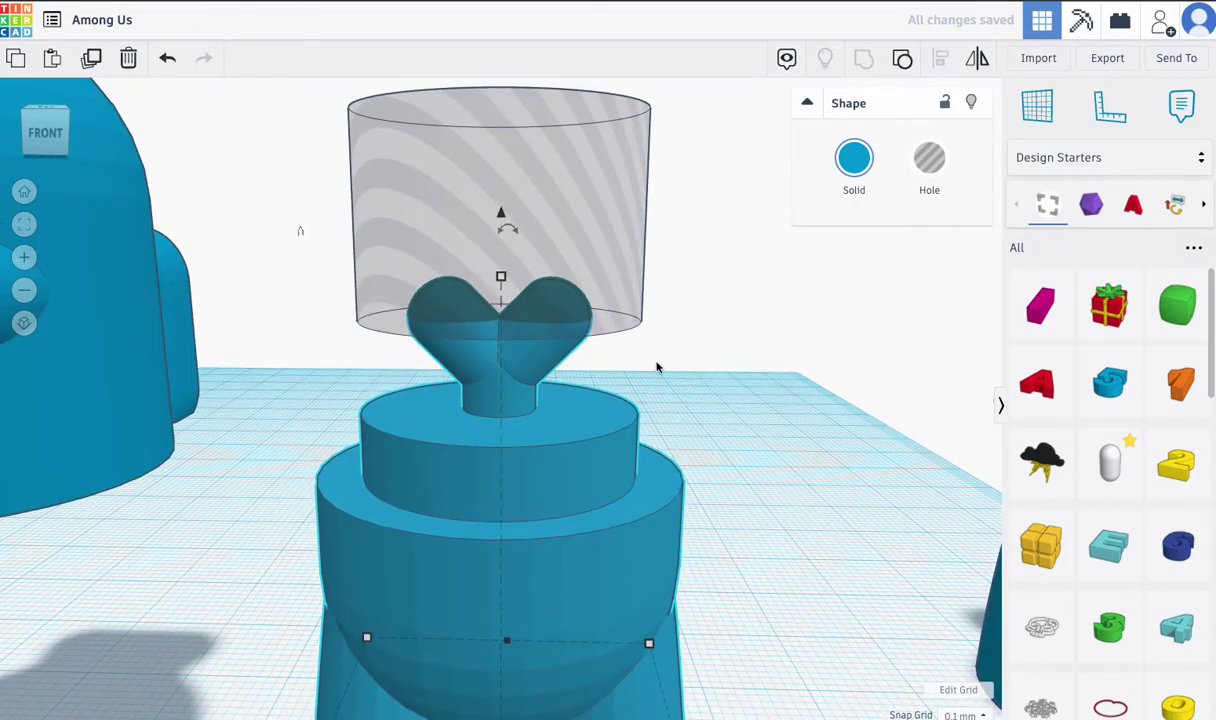
click(557, 254)
right_drag(507, 141, 482, 125)
drag(499, 102, 500, 146)
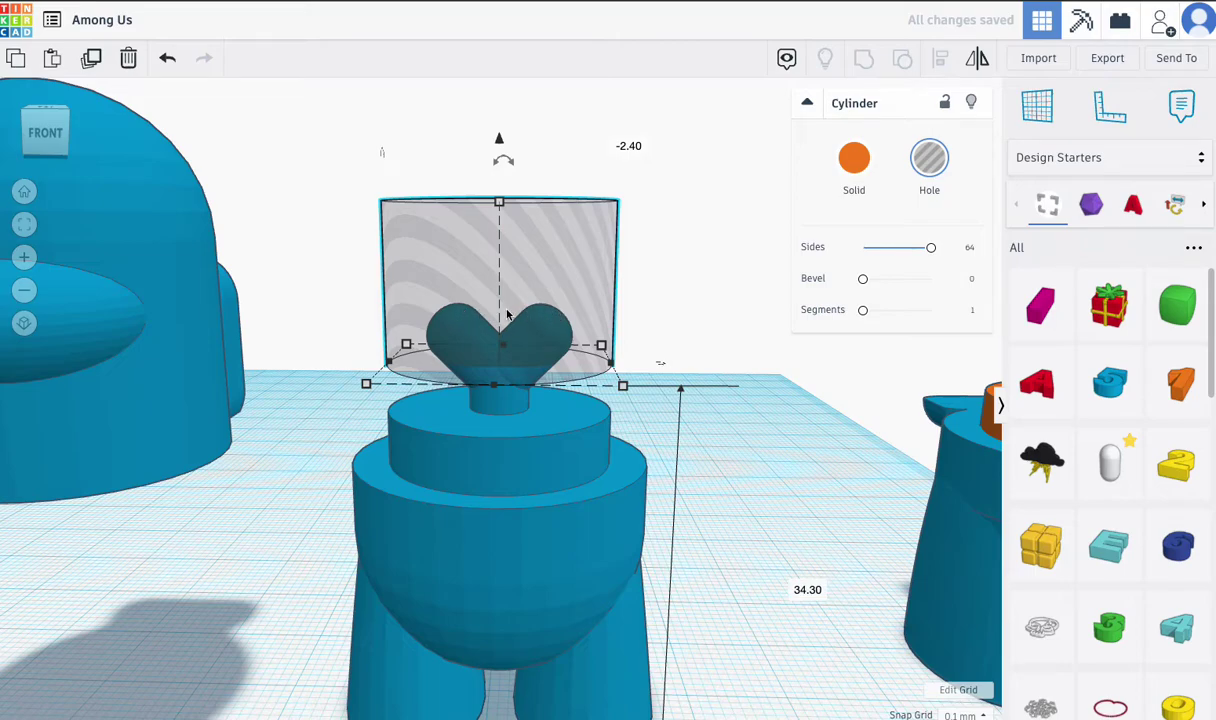
drag(499, 141, 499, 245)
- Set the hole cylinder's width and length to 22 mm each
right_drag(548, 266, 546, 348)
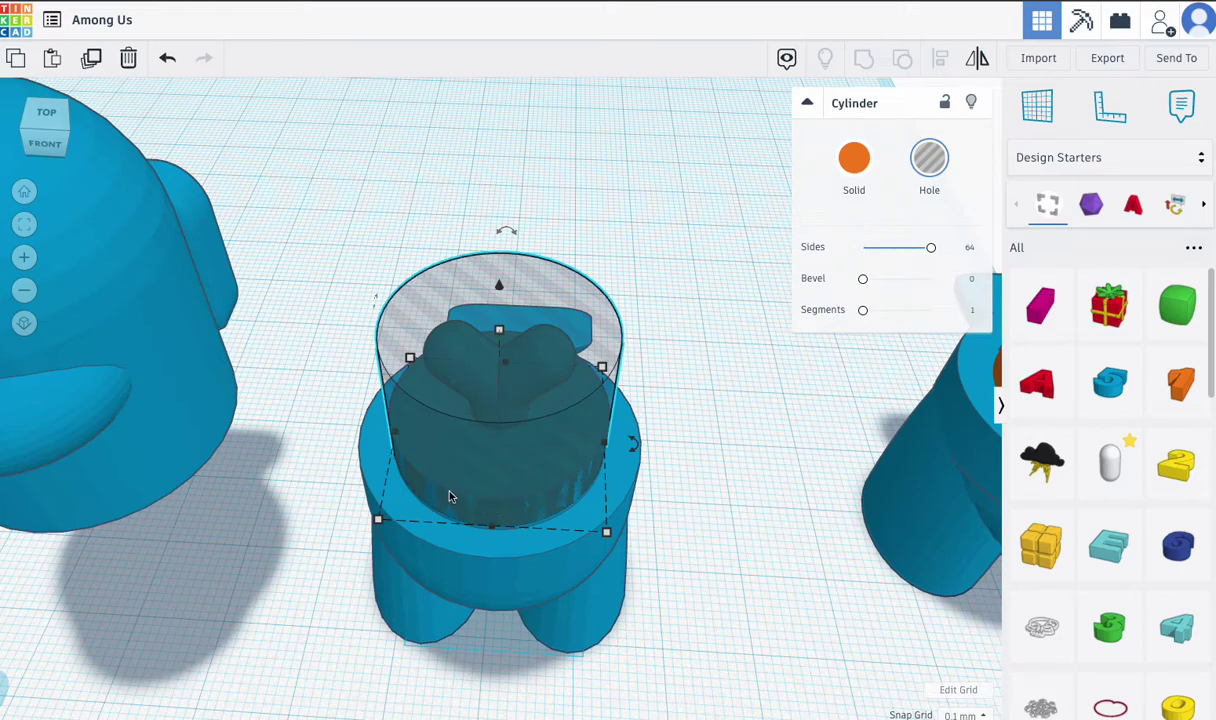
mouse_move(608, 534)
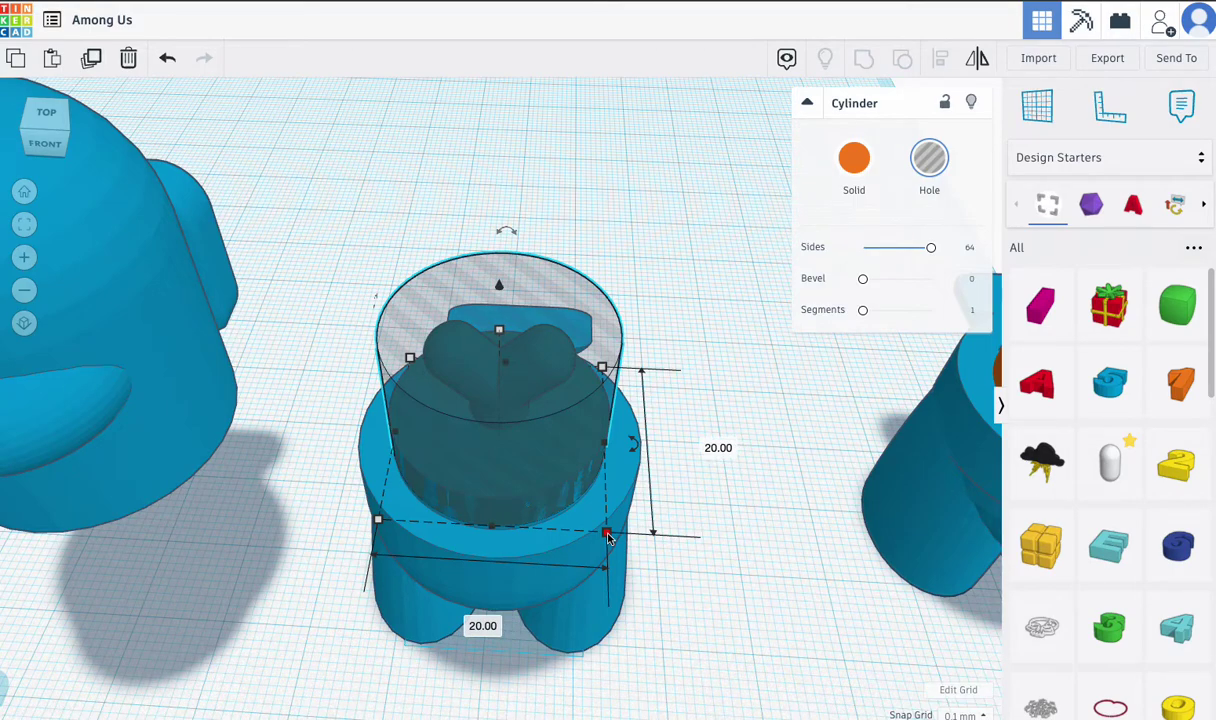
click(489, 626)
text(22)
key(Return)
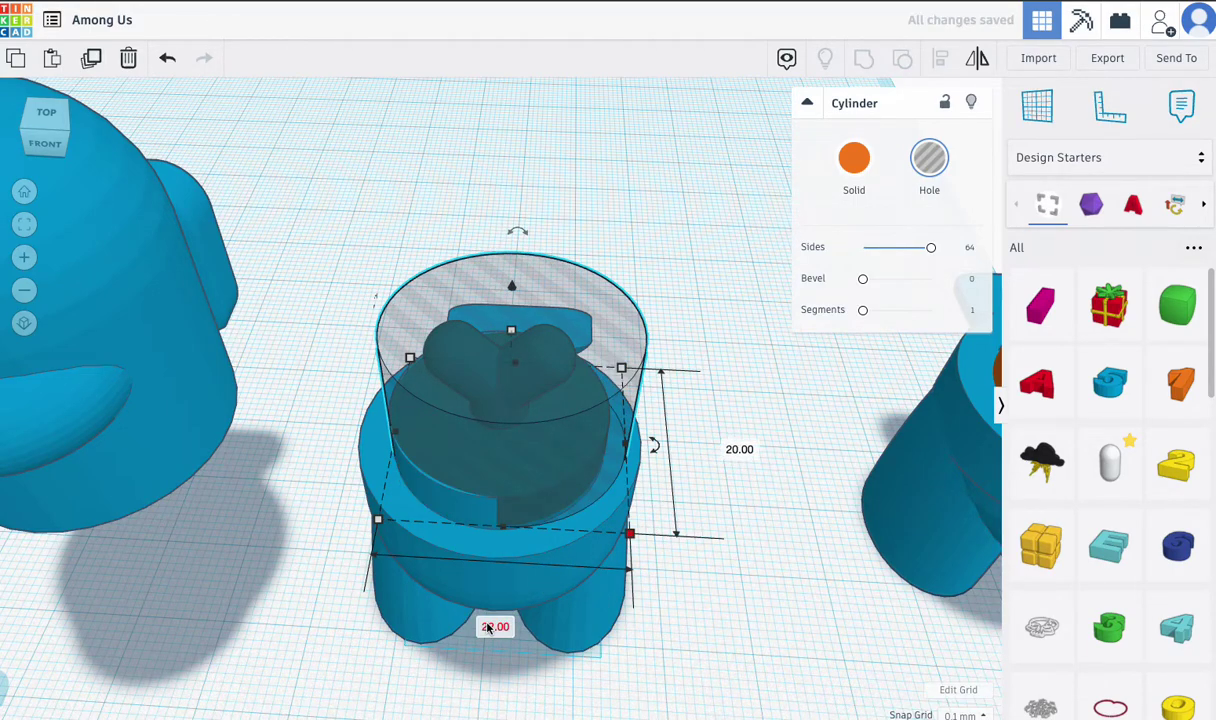
click(740, 451)
text(22)
key(Return)
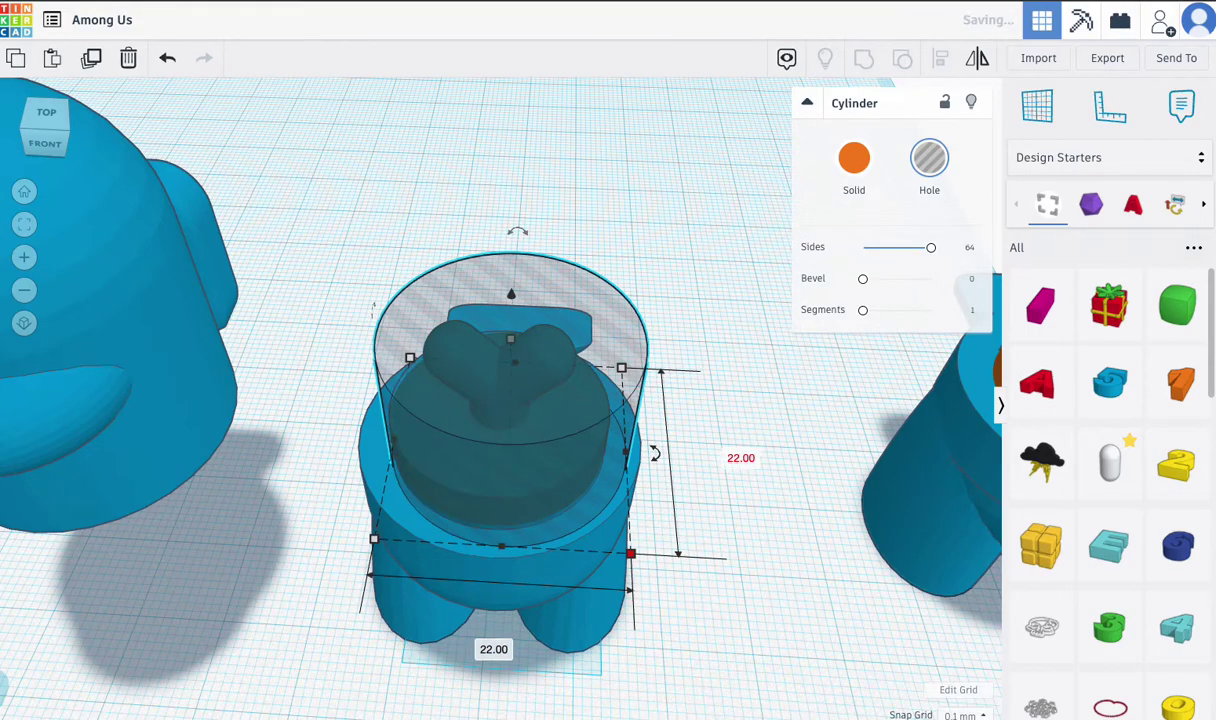
- Lower the hole cylinder into the body and center it around the neck as seen from the top
drag(617, 453, 589, 442)
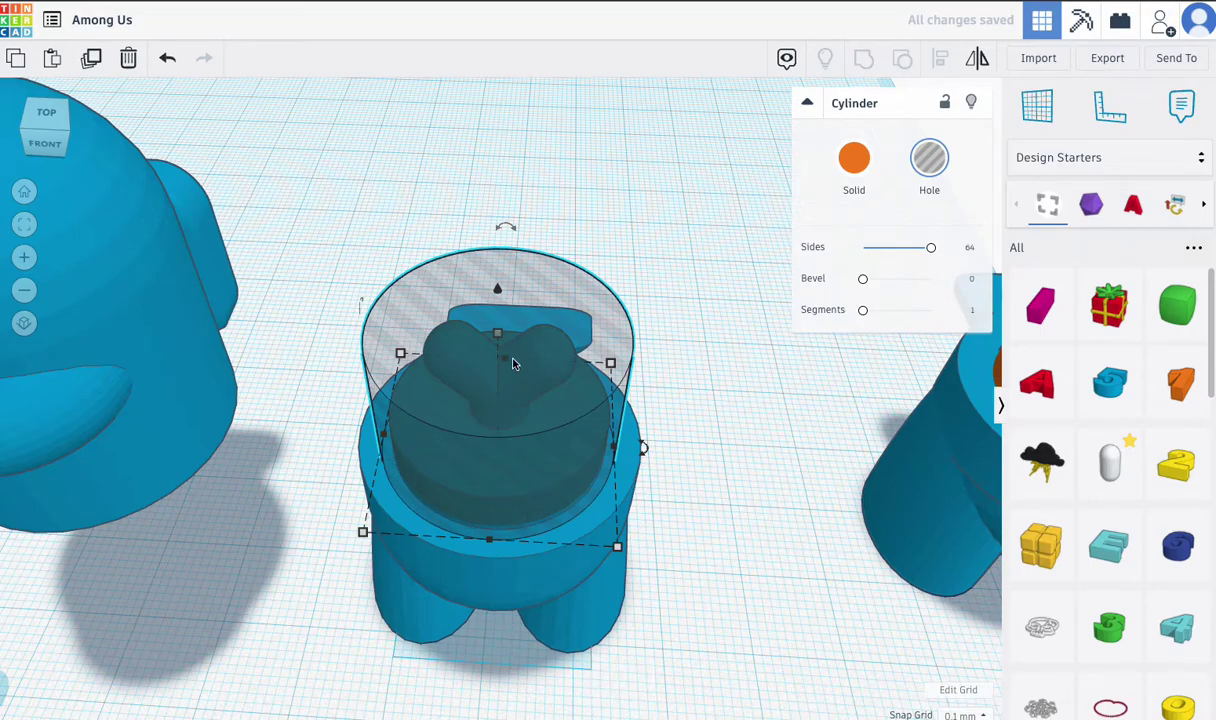
drag(497, 288, 502, 348)
right_drag(505, 426, 508, 462)
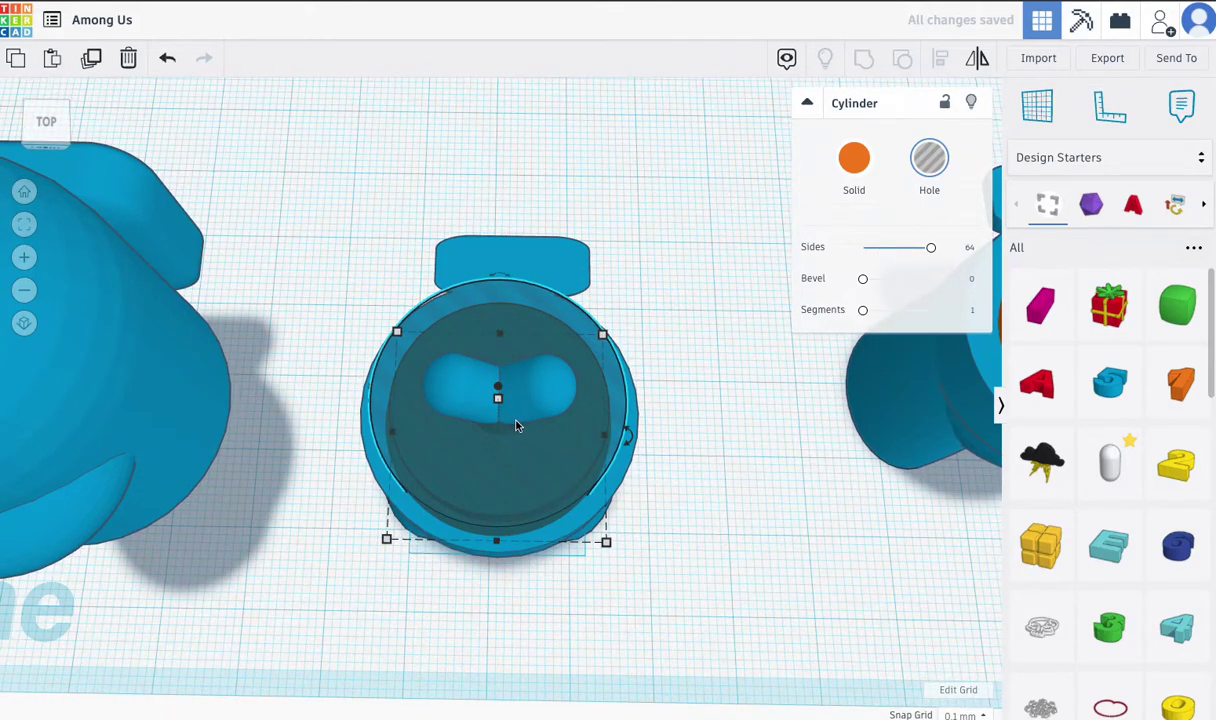
click(47, 125)
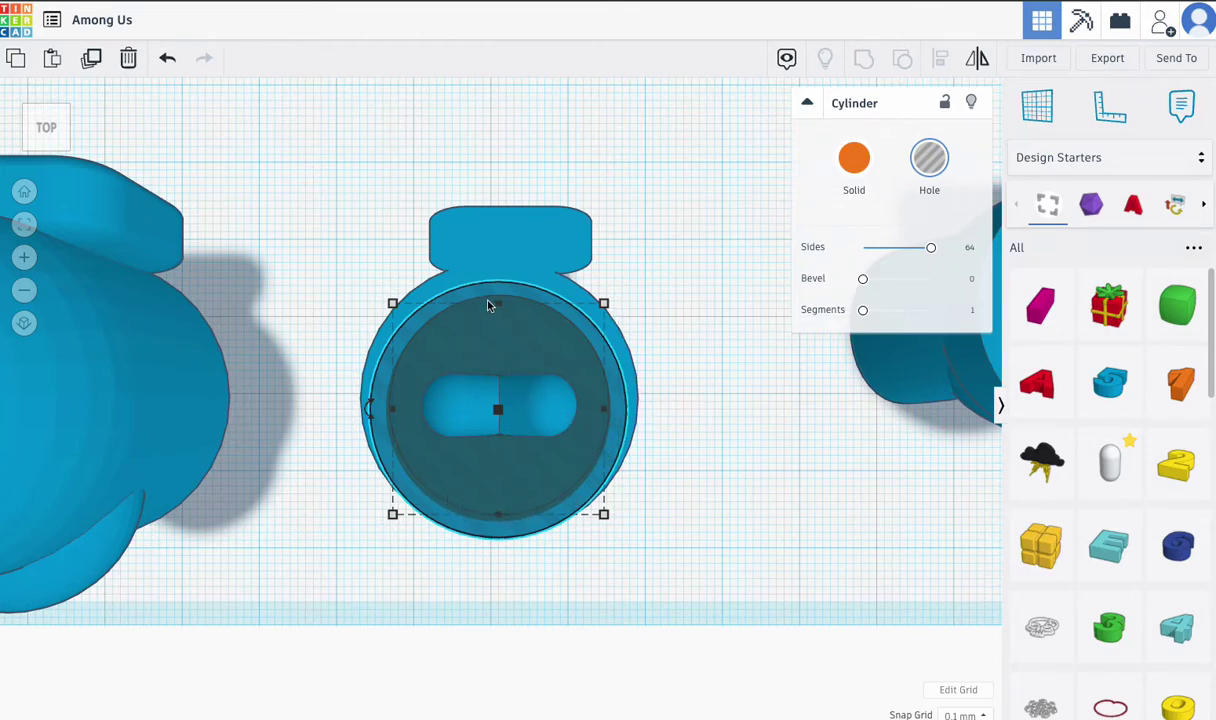
key(Up)
key(Up)
key(Up)
key(Right)
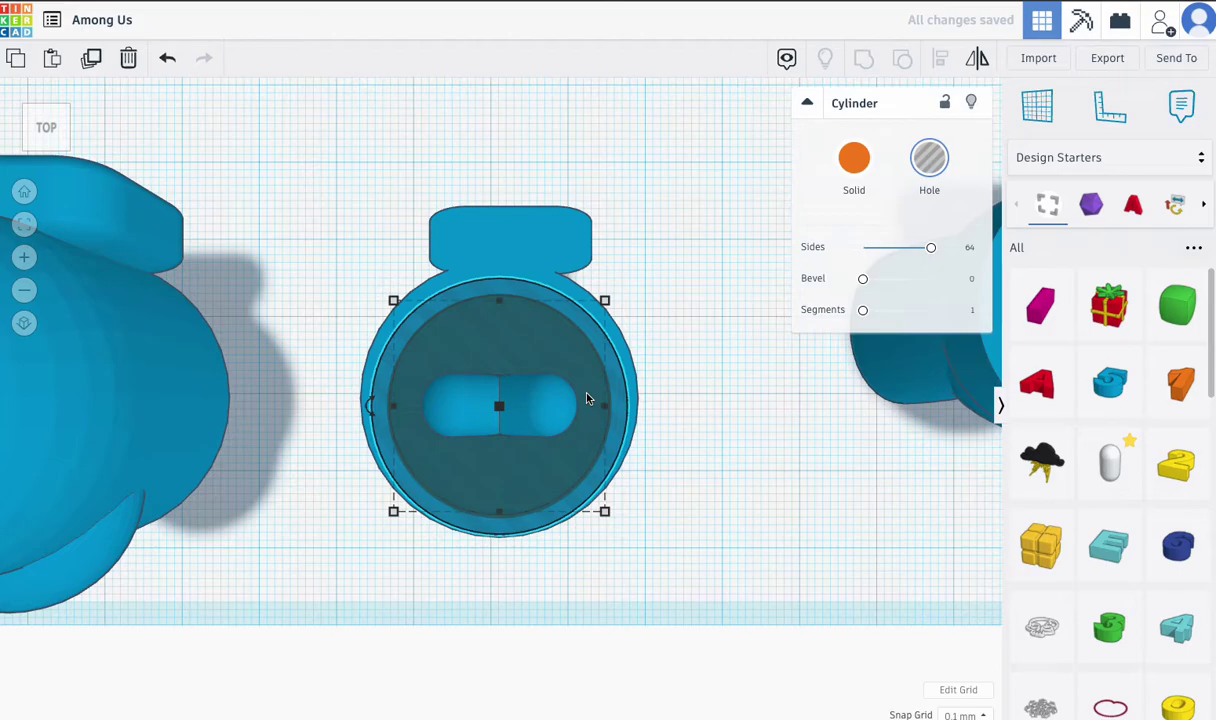
key(Up)
- Raise the hole cylinder by 5.1 mm and stretch its height to 15 mm to enclose the whole bone
right_drag(585, 408, 562, 282)
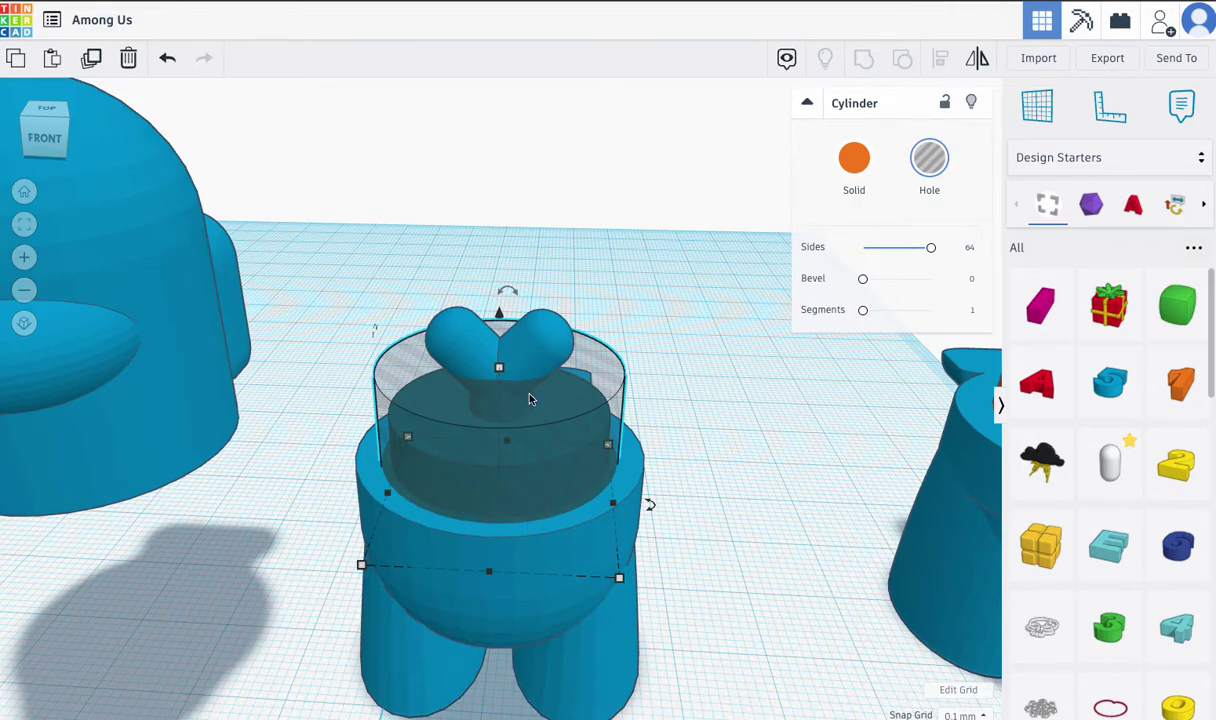
drag(500, 315, 501, 260)
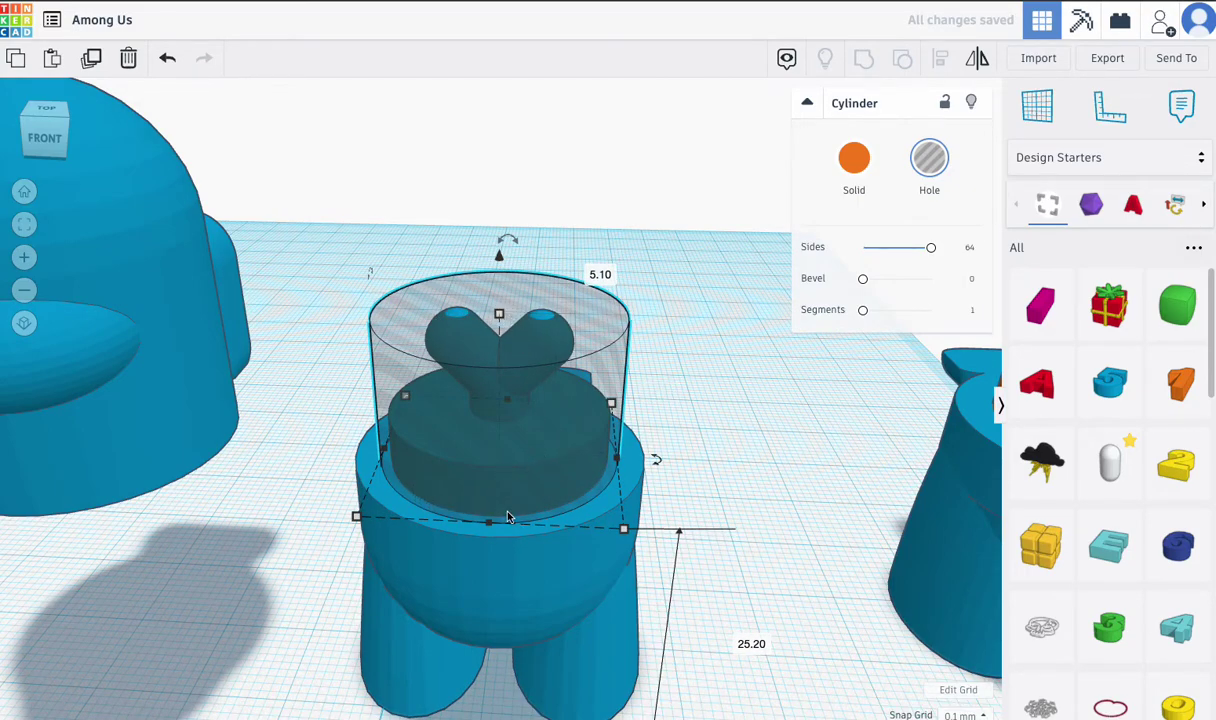
drag(501, 315, 499, 302)
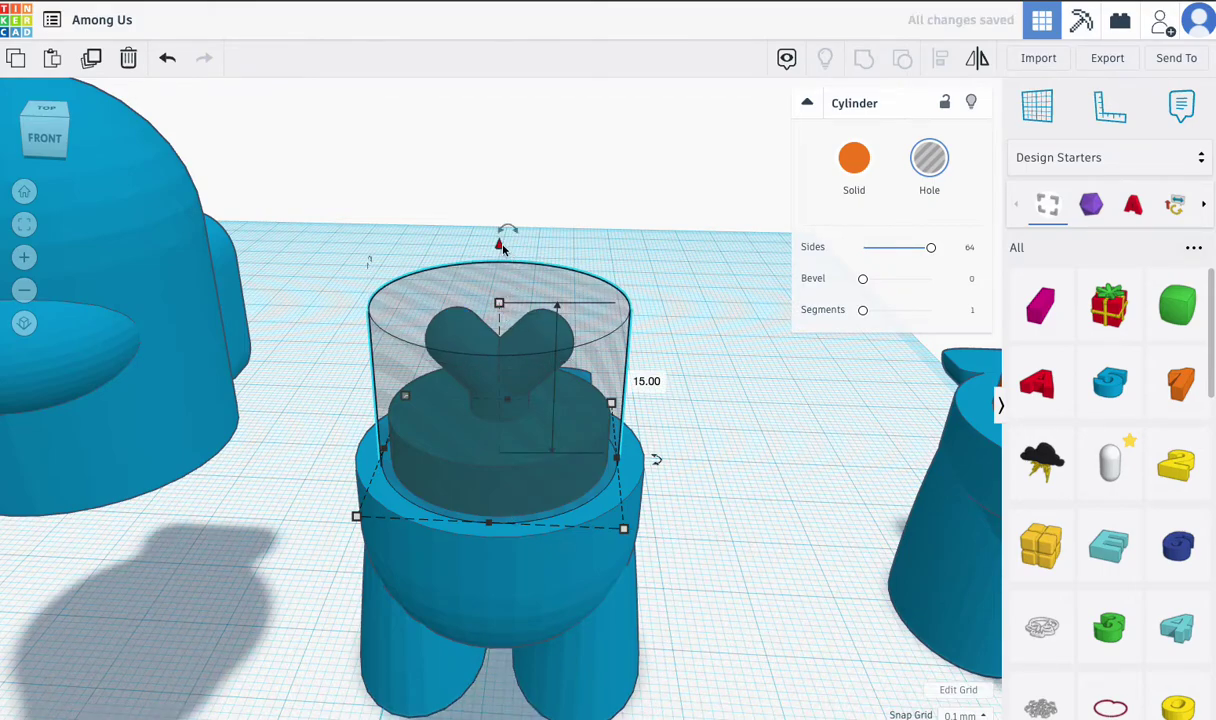
- Fine-tune the height of the hole cylinder around the neck so its top sits just above the bone
drag(501, 246, 501, 255)
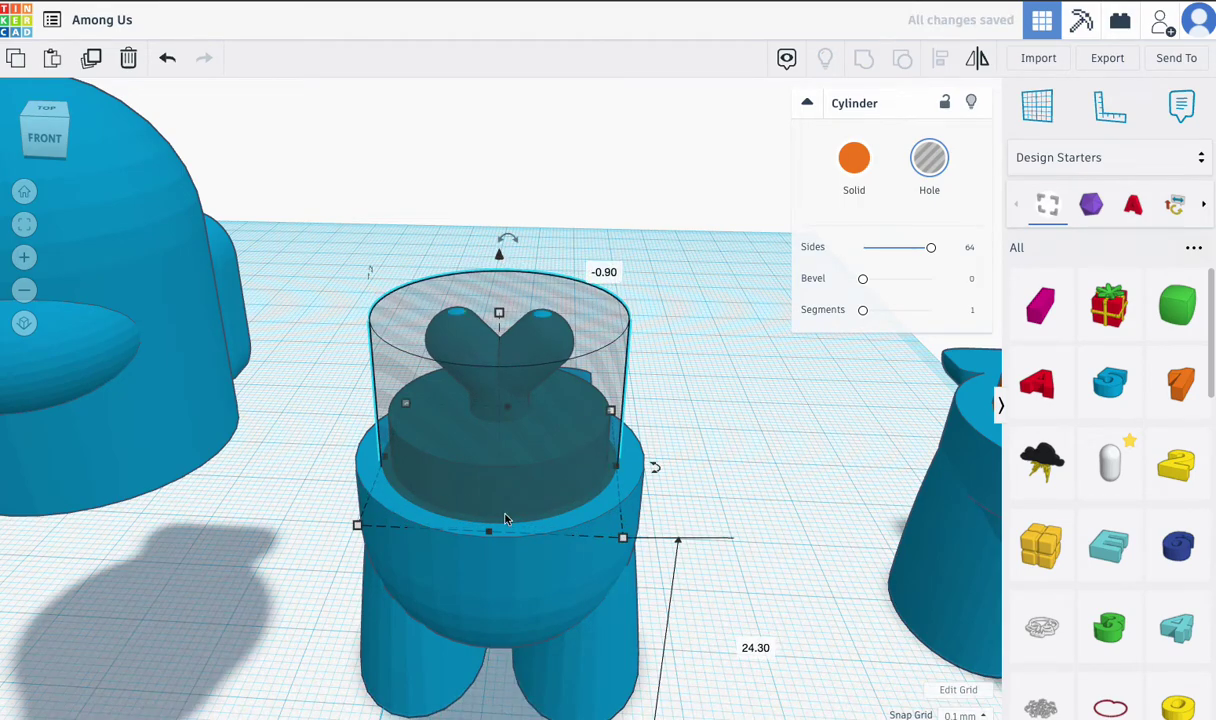
drag(507, 263, 506, 255)
right_drag(493, 320, 553, 348)
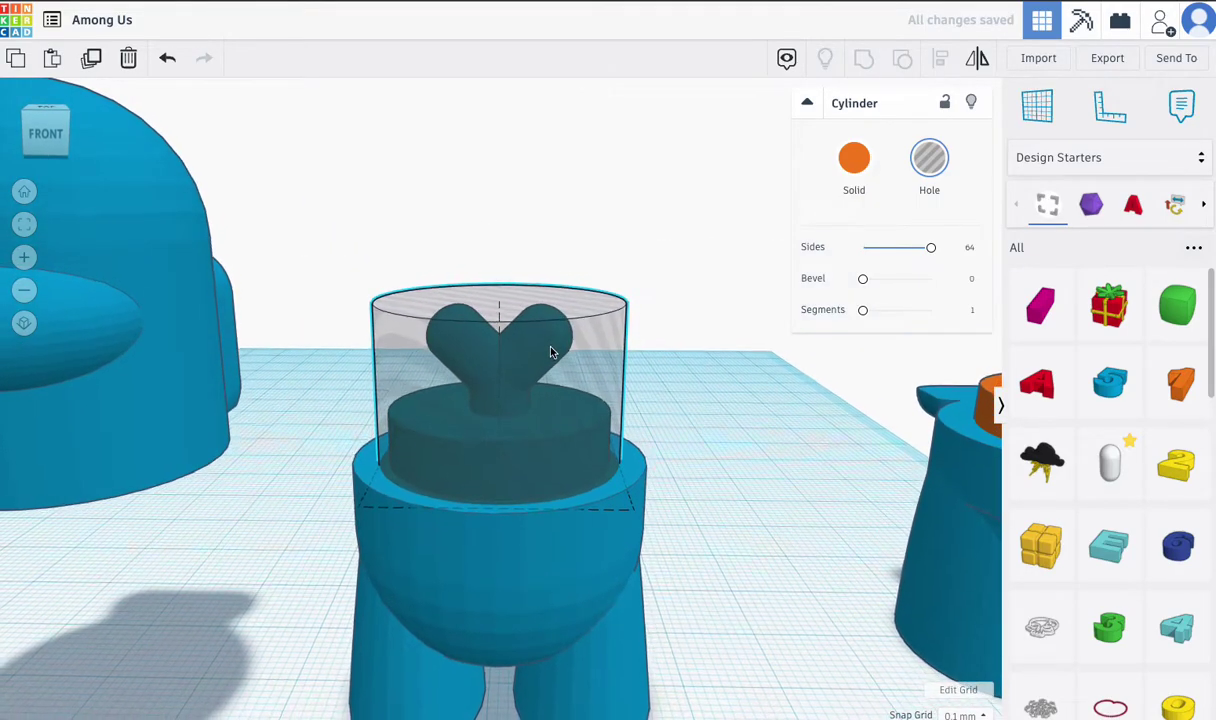
- Set the snap grid to 2.0 mm and move the crewmate's head sideways until it is centered over the body and hole cylinder
click(165, 402)
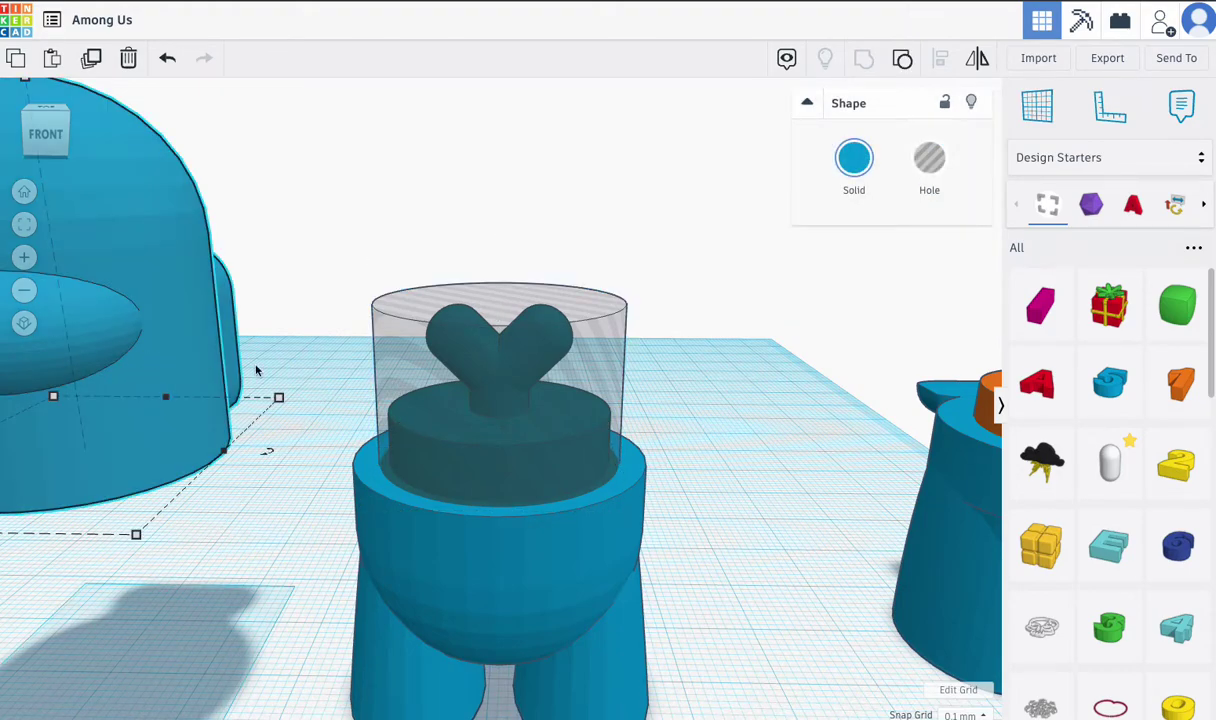
click(962, 714)
click(965, 663)
key(Right)
key(Right)
key(Right)
key(Right)
key(Right)
key(Right)
key(Right)
key(Right)
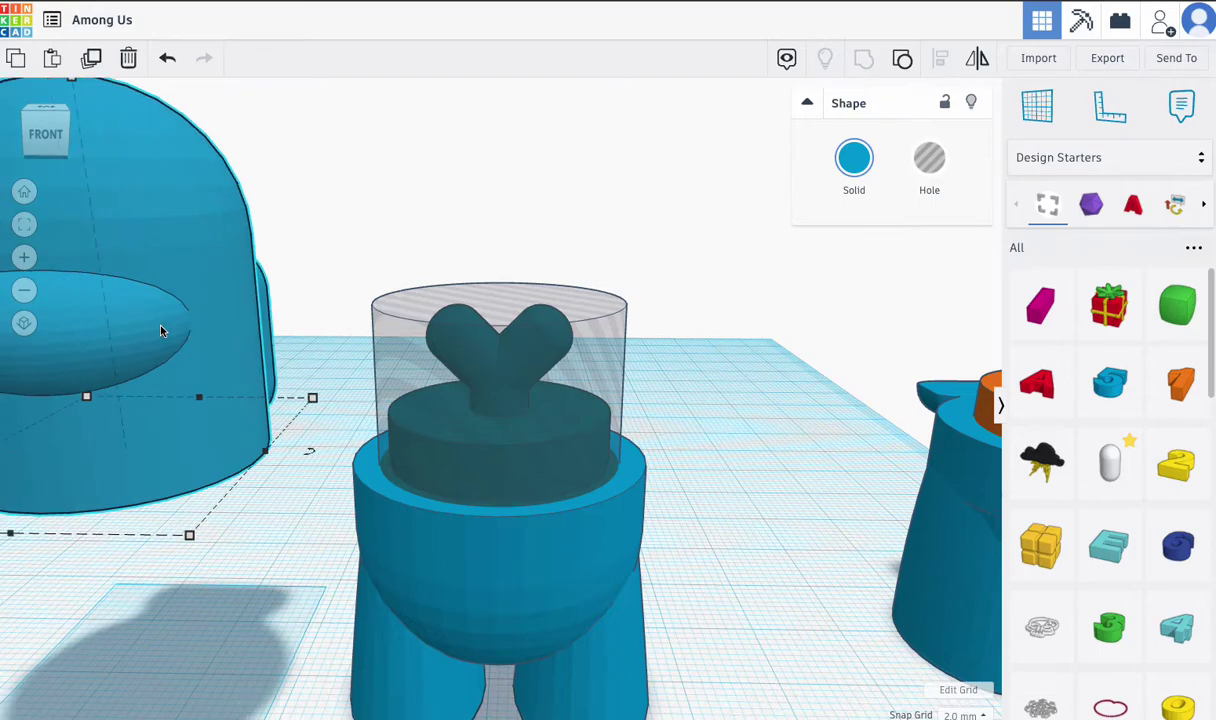
key(Right)
key(Right)
key(Right)
key(Right)
key(Right)
key(Right)
key(Right)
key(Right)
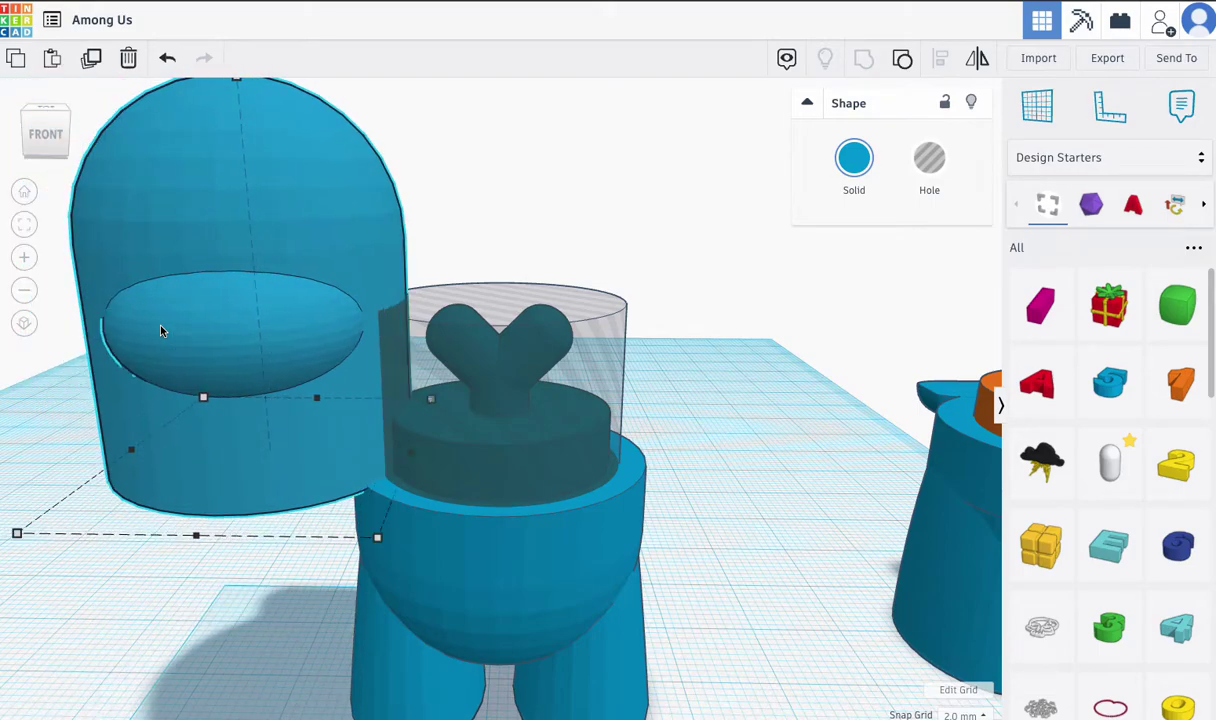
key(Right)
key(Right)
key(Right)
key(Right)
key(Right)
key(Right)
key(Right)
key(Right)
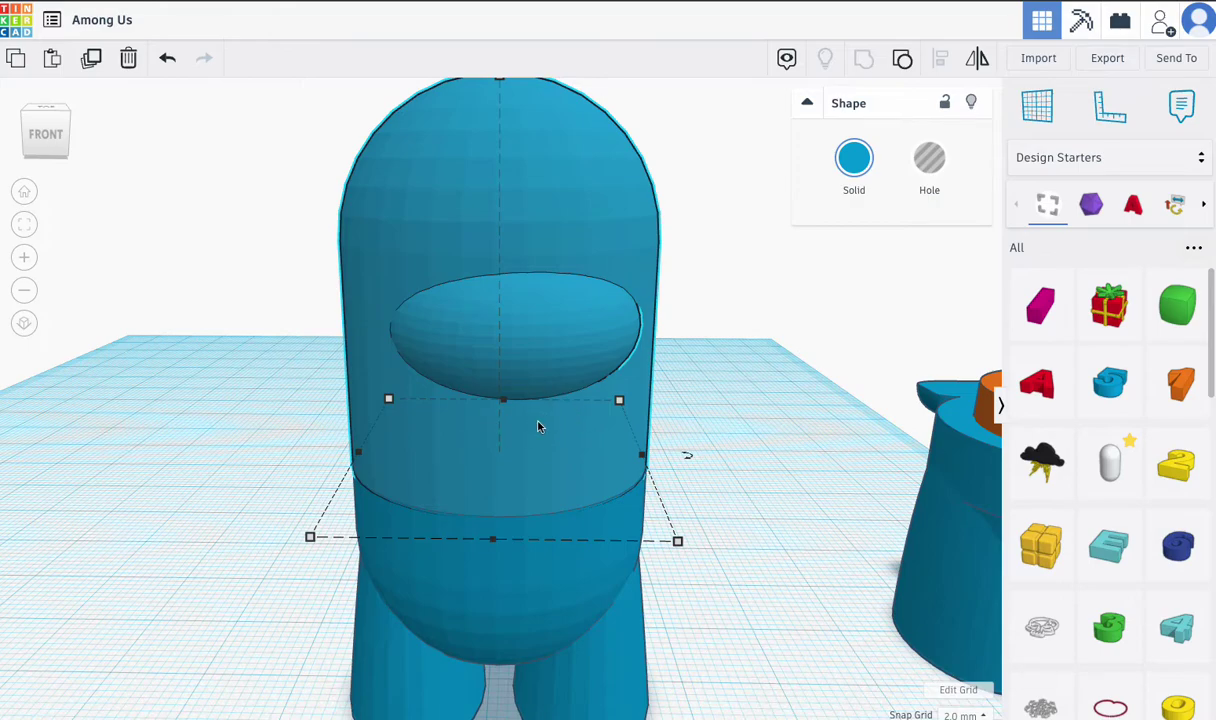
- Move the grouped lower body sideways out from under the head, leaving the hole cylinder inside the head
click(530, 575)
key(Left)
key(Left)
key(Left)
key(Left)
key(Left)
key(Left)
key(Left)
key(Left)
key(Left)
key(Left)
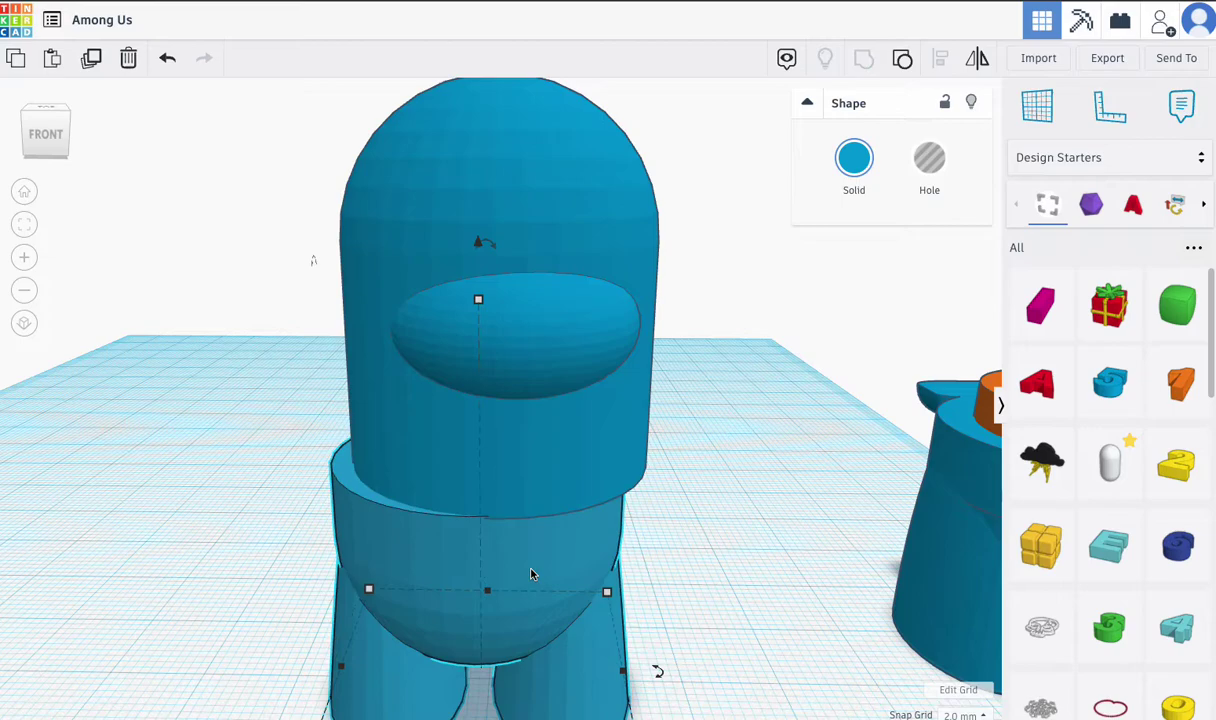
key(Left)
key(Left)
key(Left)
key(Left)
key(Left)
key(Left)
key(Left)
key(Left)
key(Left)
key(Left)
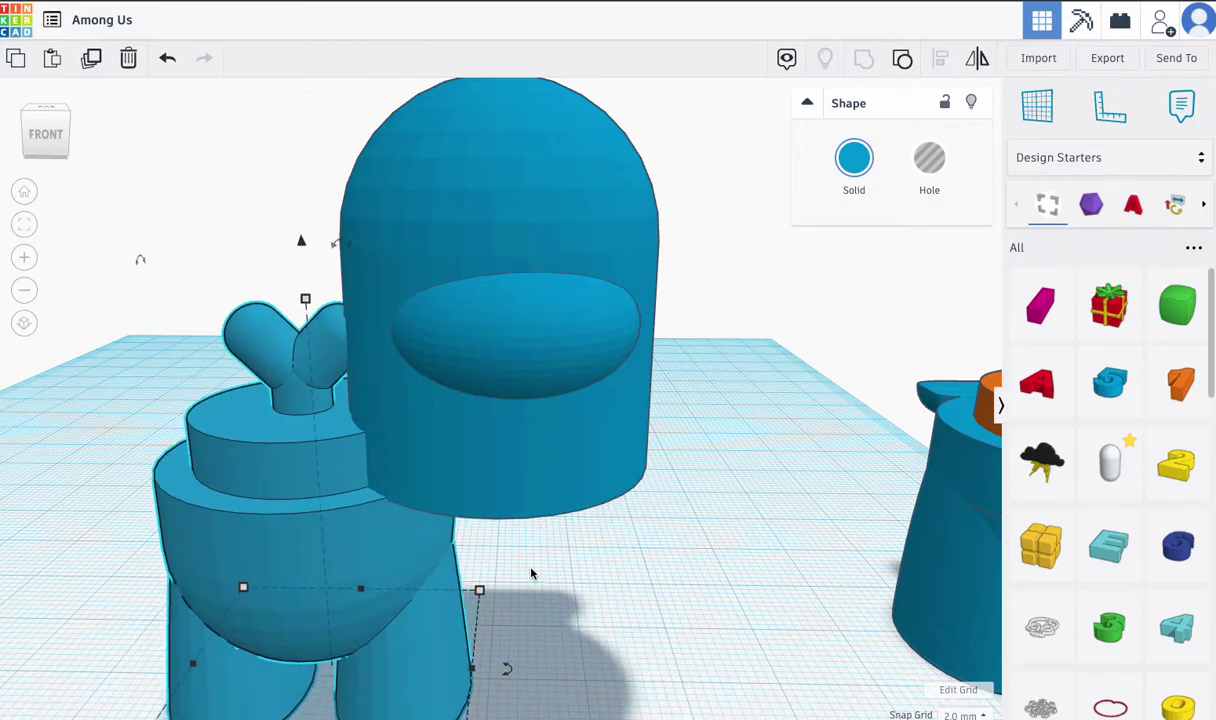
key(Left)
right_drag(562, 562, 559, 516)
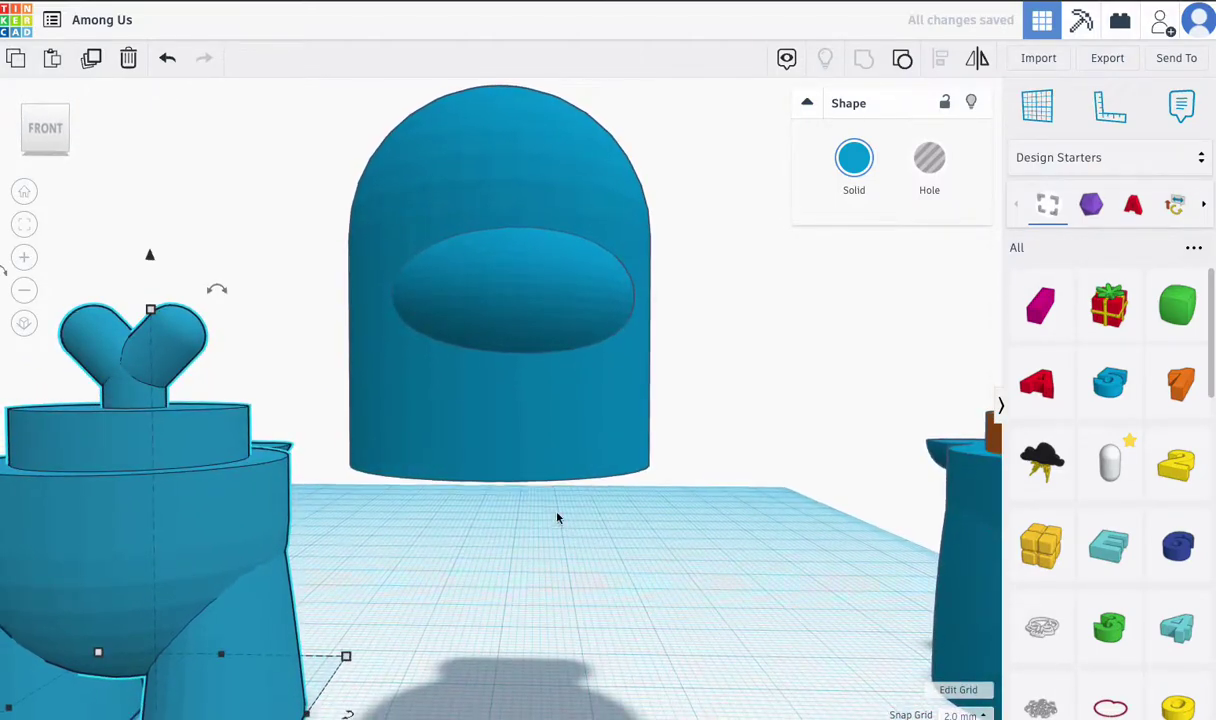
- Group the head with the hole cylinder to cut the socket, and inspect the head from below
drag(318, 165, 655, 507)
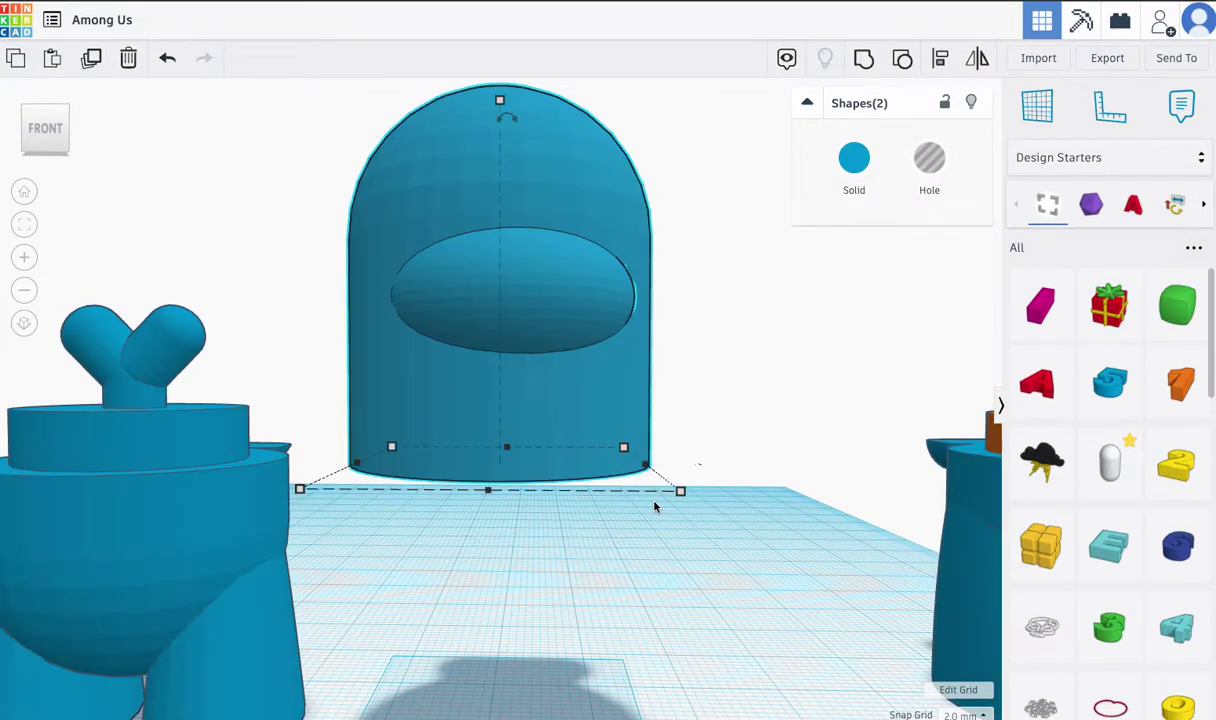
click(865, 65)
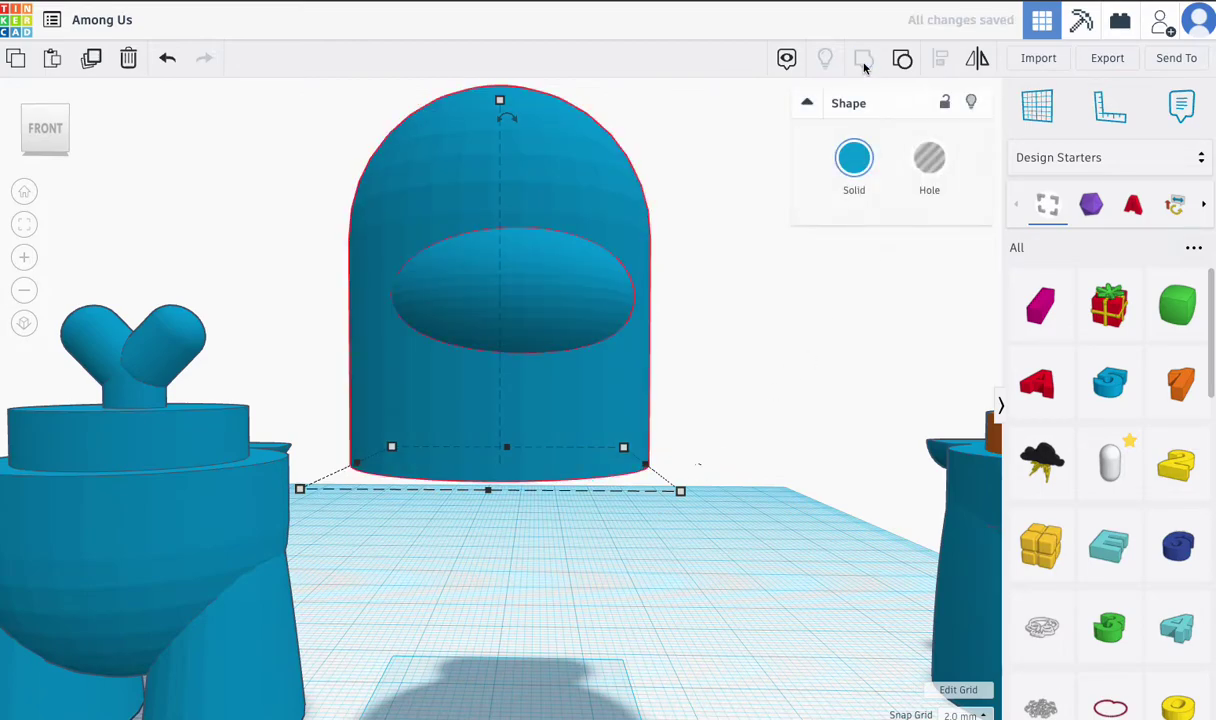
right_drag(685, 353, 679, 233)
right_drag(697, 331, 698, 431)
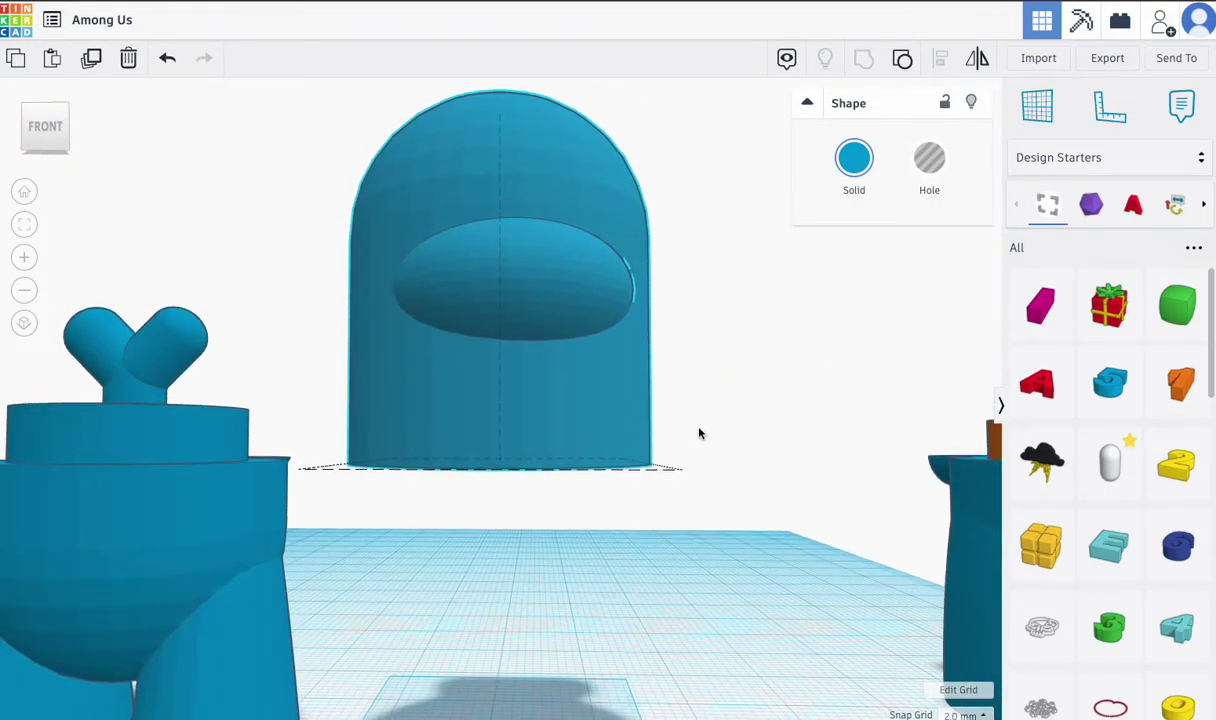
- Move the lower body with its neck and bone back into line beneath the head
click(200, 515)
key(Right)
key(Right)
key(Right)
key(Right)
key(Right)
key(Right)
key(Right)
key(Right)
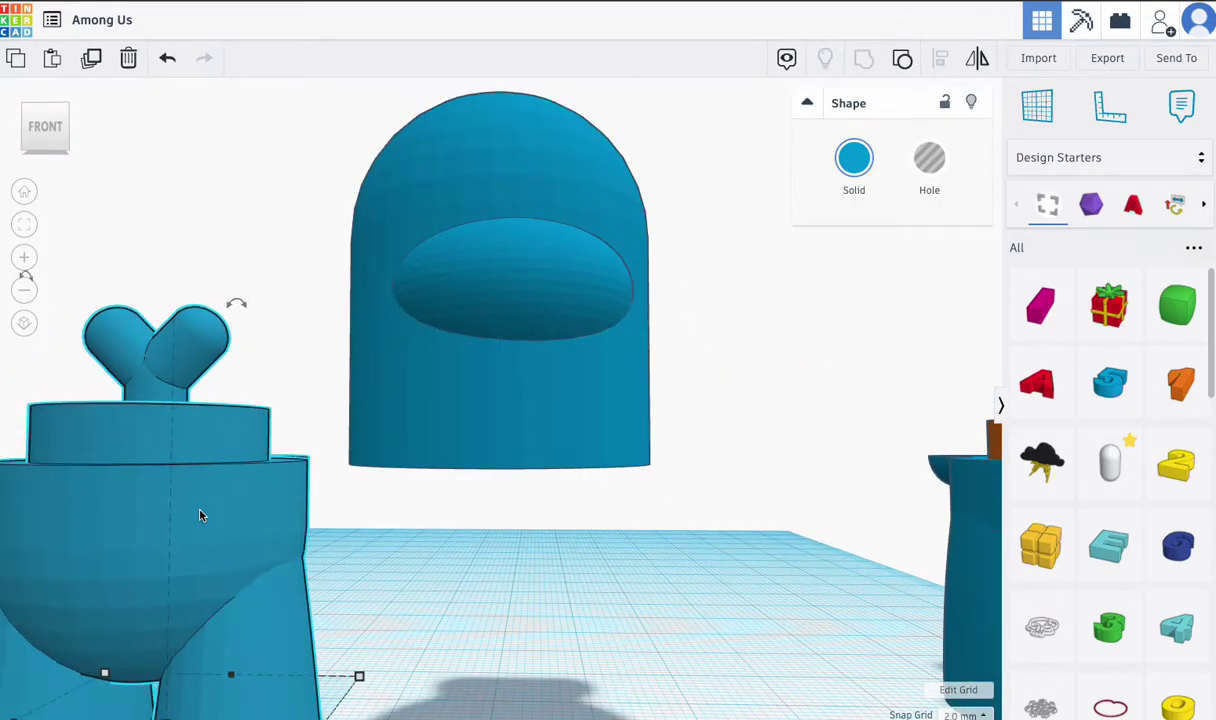
key(Right)
key(Right)
key(Right)
key(Right)
key(Right)
key(Right)
key(Right)
key(Right)
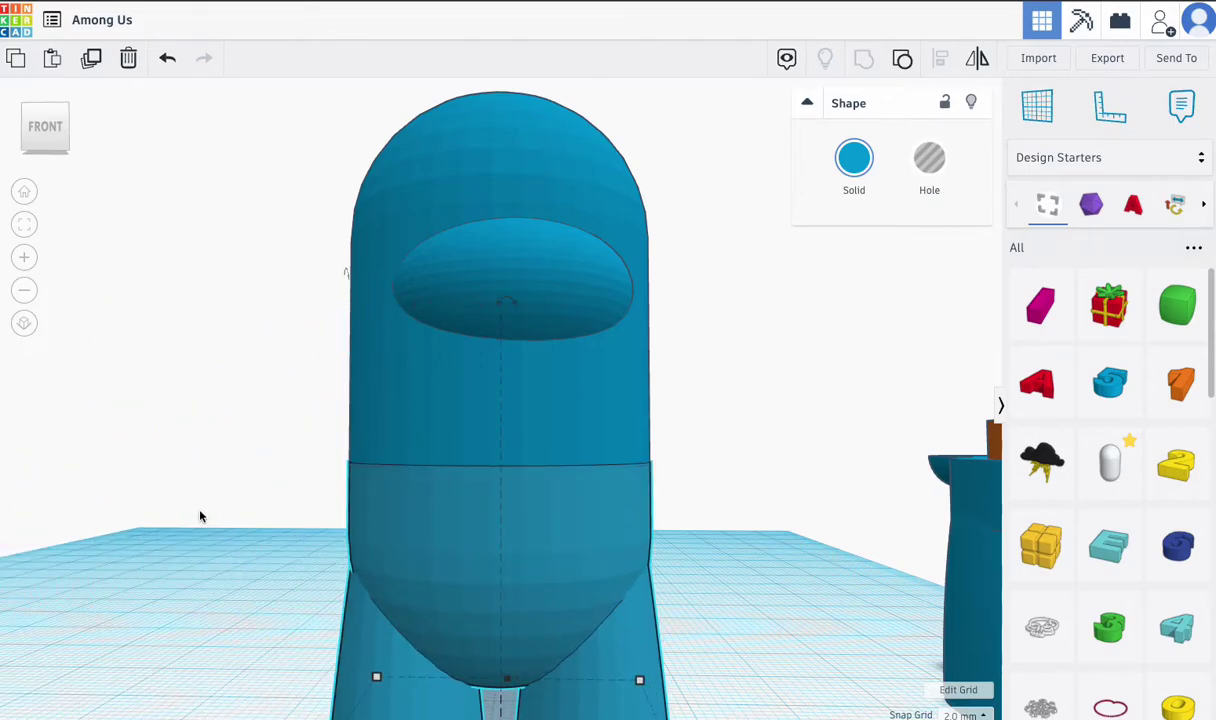
- Select the crewmate's head and lower body together
right_drag(407, 428, 329, 291)
drag(363, 227, 484, 543)
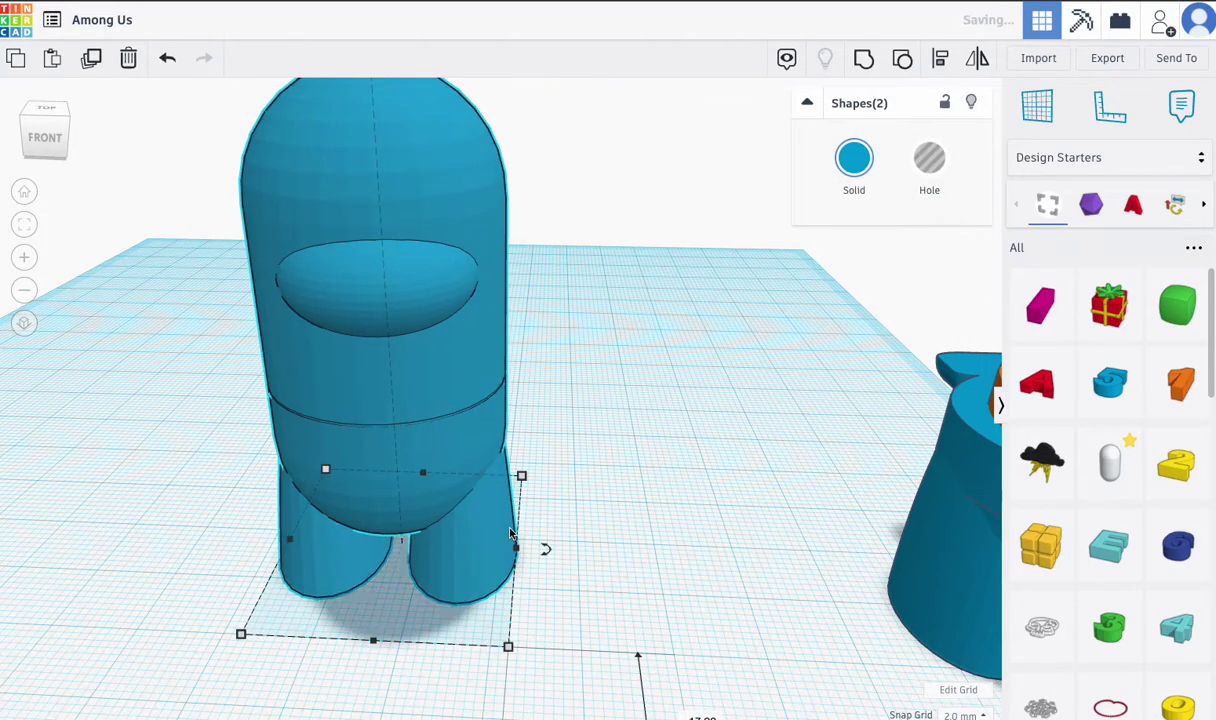